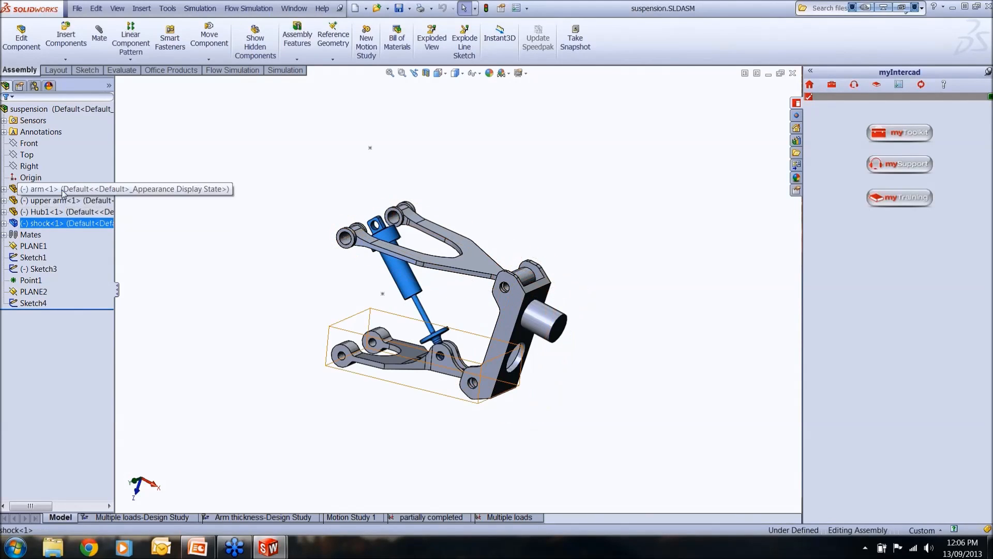
# Highlight the shock, hub, upper arm and lower arm components of the suspension assembly one after another.
pyautogui.click(66, 229)
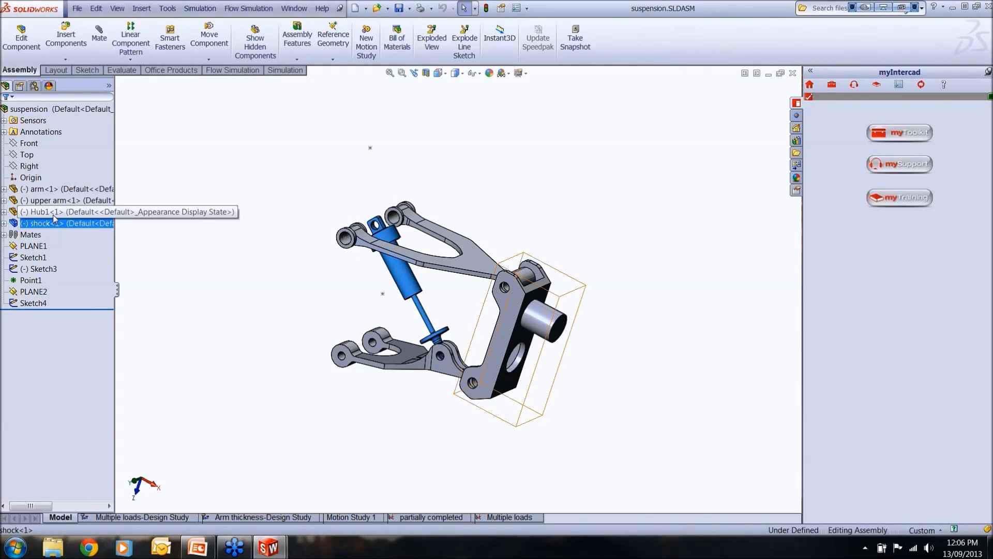
pyautogui.click(53, 218)
pyautogui.click(46, 200)
pyautogui.click(44, 190)
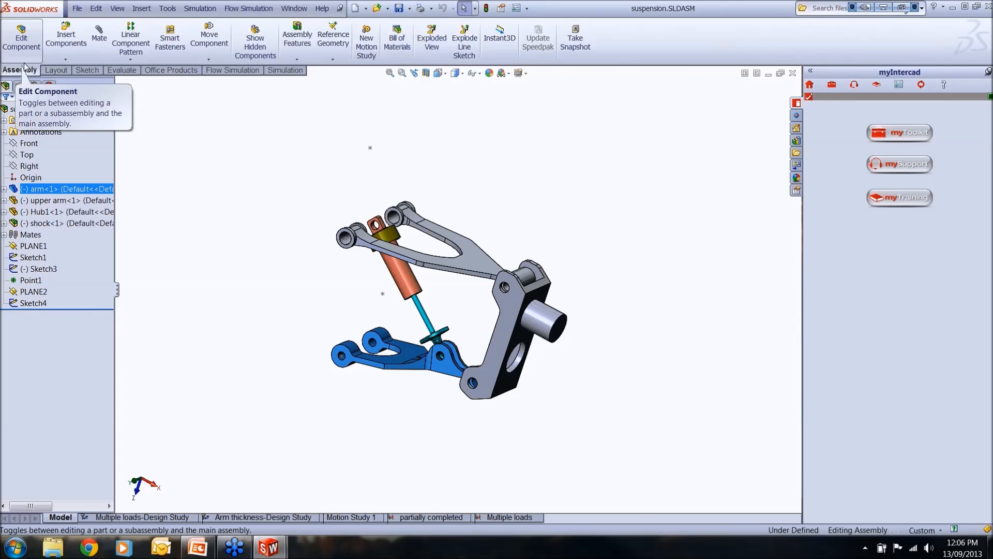
# Open the Multiple loads study and highlight all of its parts, from Hub1-1 to upper arm-1, in the model.
pyautogui.click(519, 517)
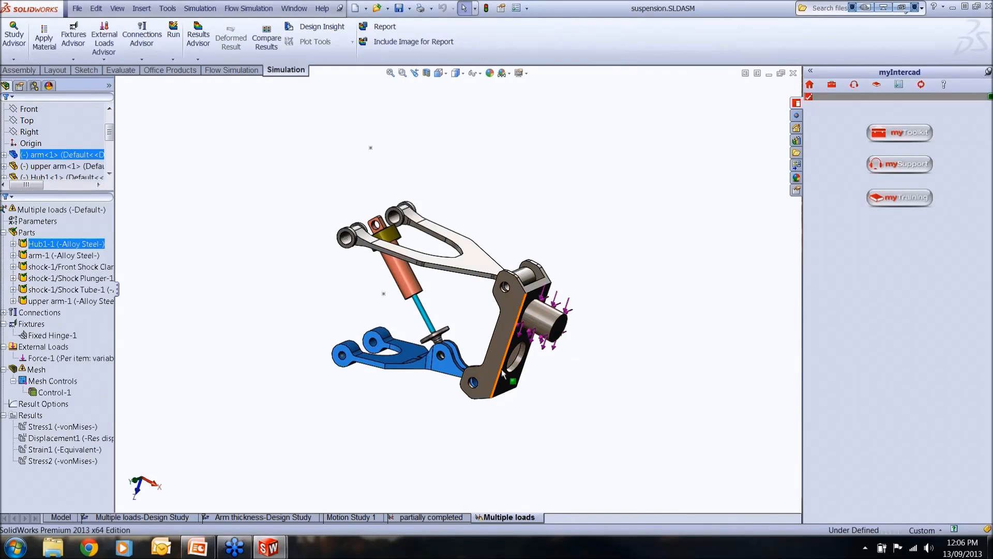
pyautogui.scroll(-2, 501, 366)
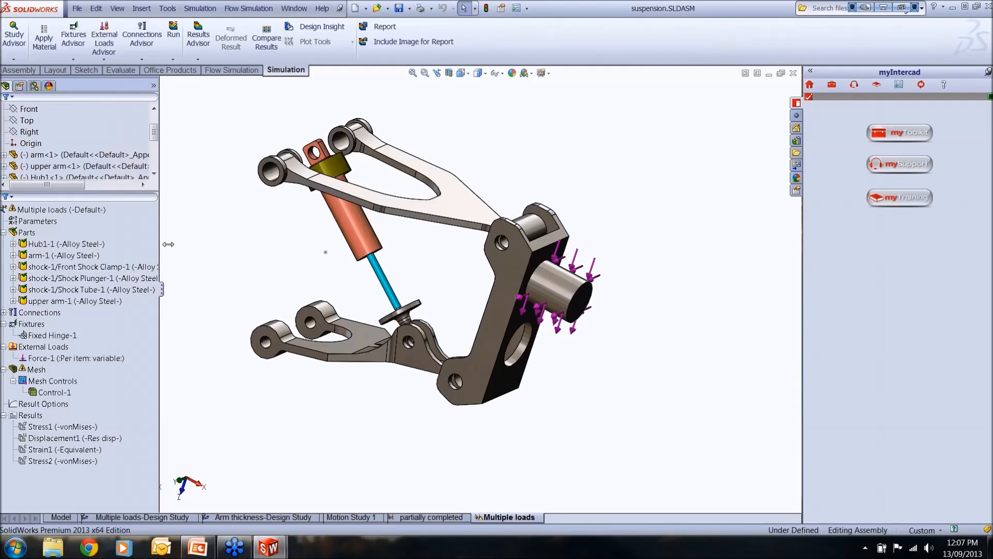
pyautogui.click(80, 245)
pyautogui.click(88, 291)
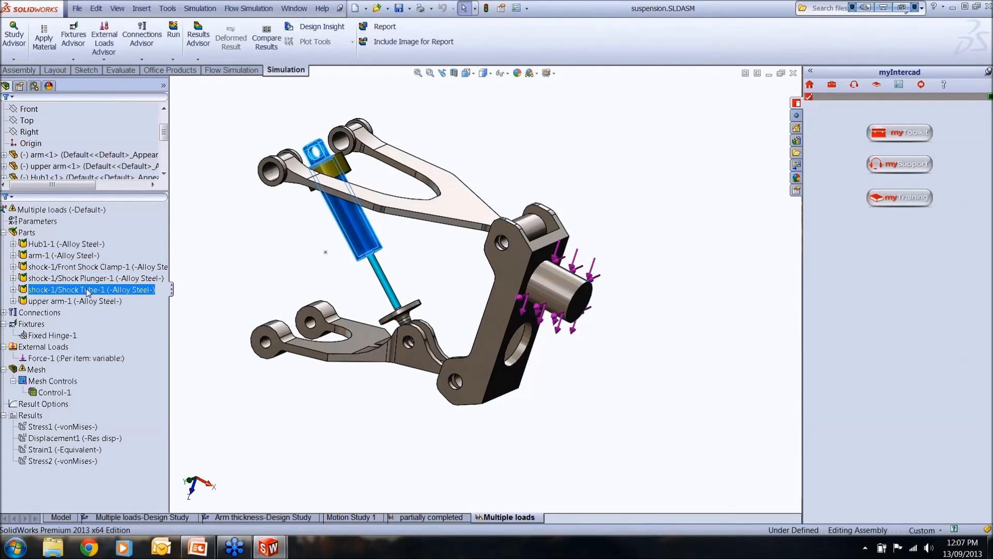
pyautogui.keyDown('shift'); pyautogui.click(80, 245); pyautogui.keyUp('shift')
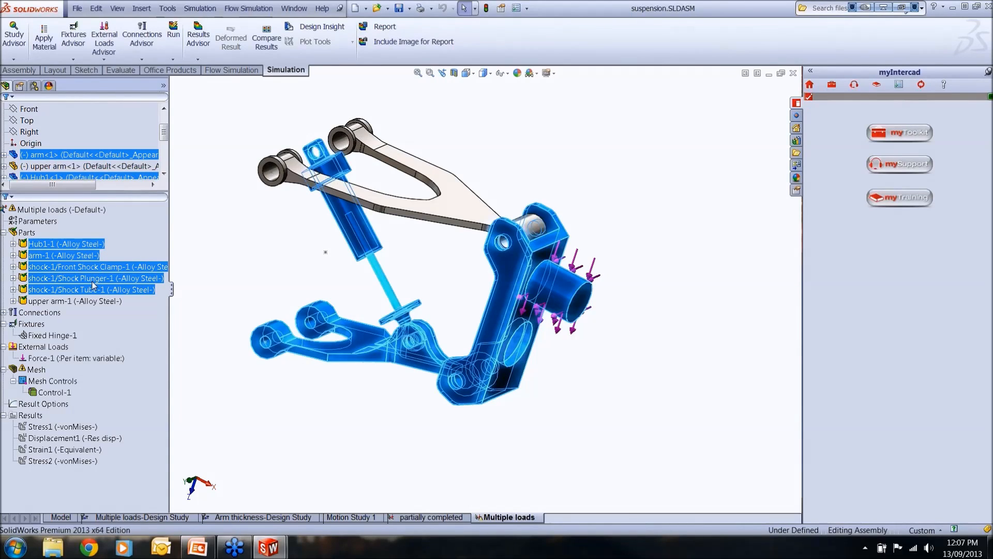
pyautogui.keyDown('ctrl'); pyautogui.click(99, 302); pyautogui.keyUp('ctrl')
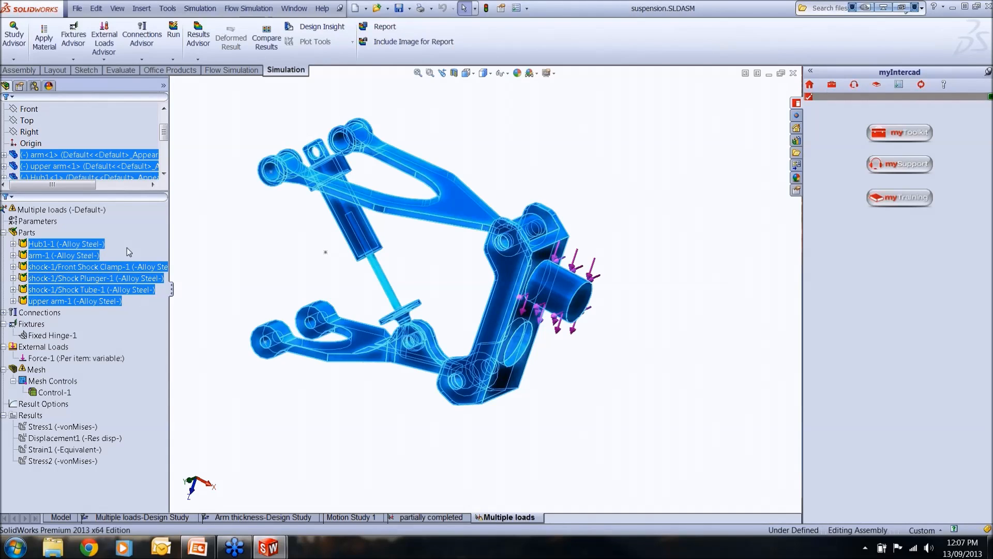
pyautogui.click(223, 270)
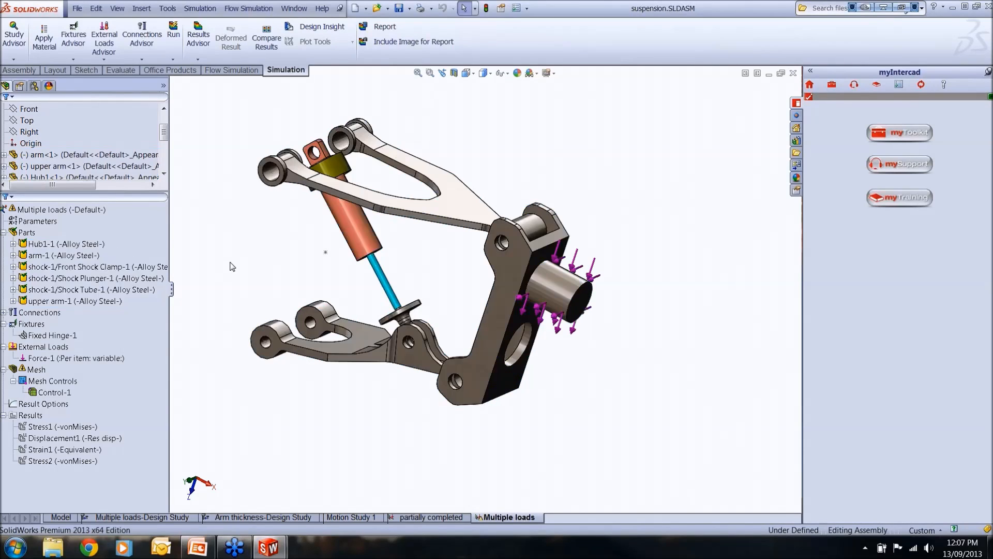
# Expand the study's connectors and highlight Pin Connector-5 to Pin Connector-8 in Pin Group-1 to see their locations.
pyautogui.click(34, 313)
pyautogui.click(4, 313)
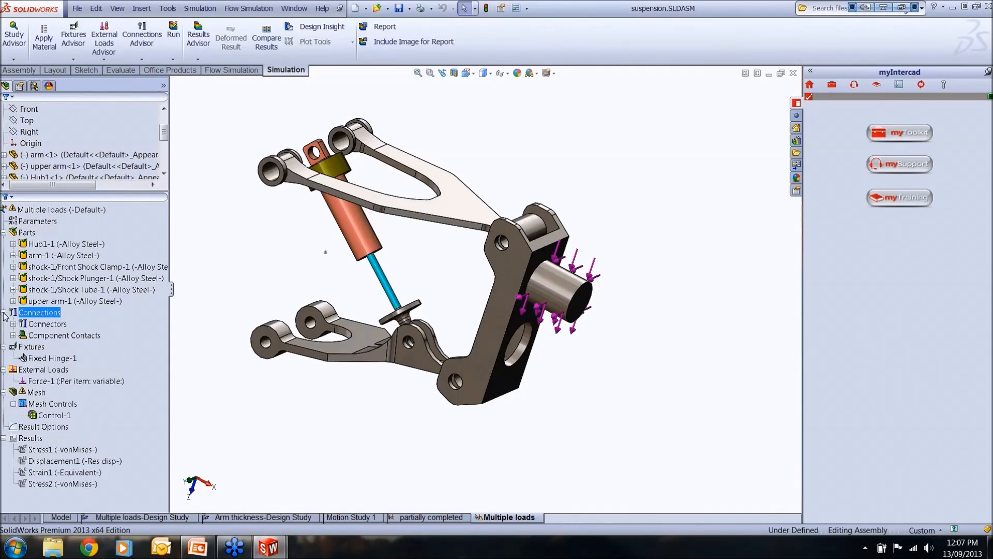
pyautogui.click(12, 324)
pyautogui.click(12, 324)
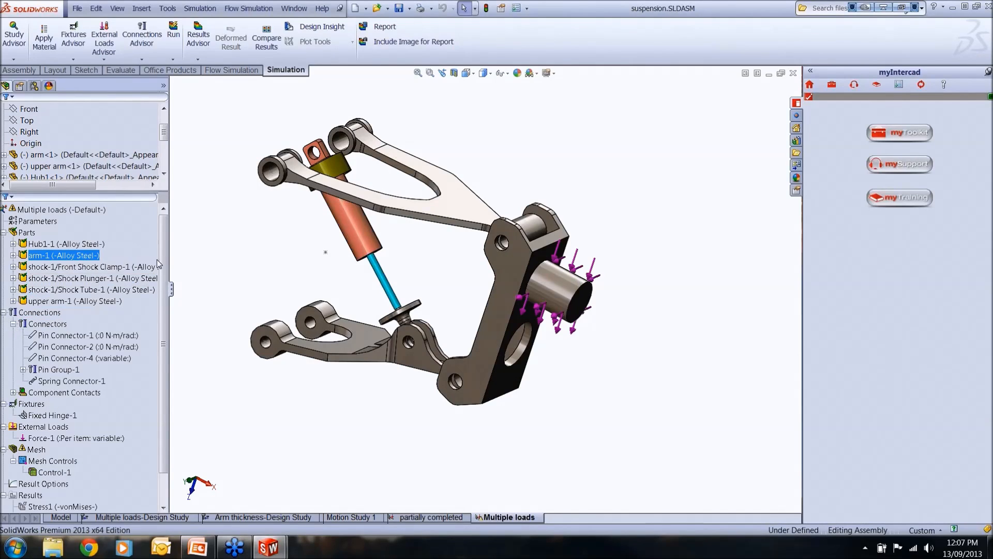
pyautogui.moveTo(165, 251); pyautogui.dragTo(166, 272)
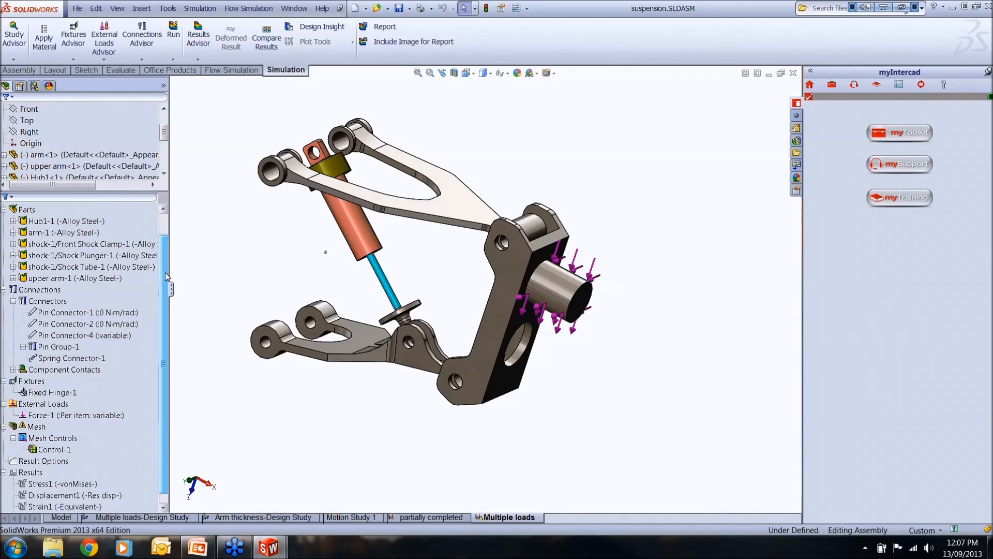
pyautogui.click(55, 347)
pyautogui.click(23, 347)
pyautogui.click(54, 358)
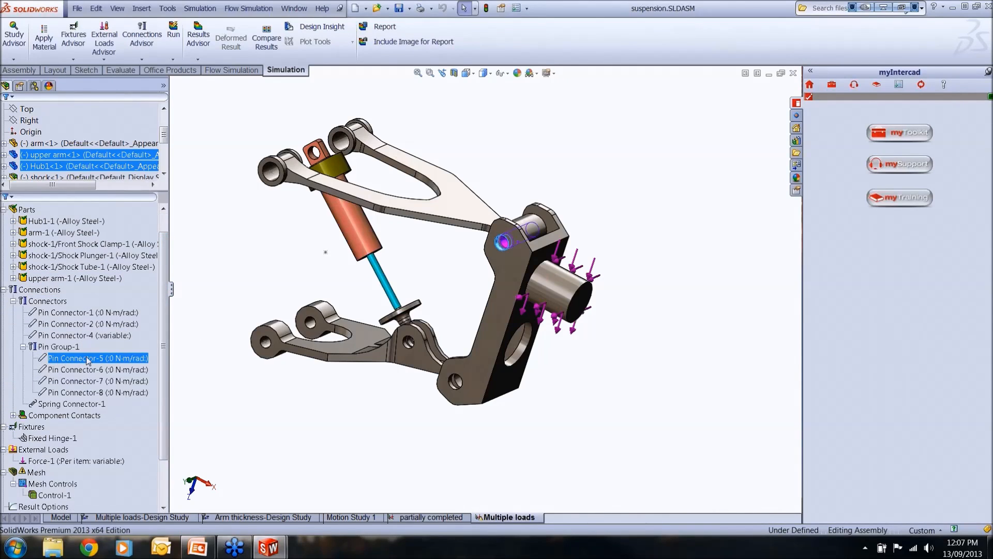
pyautogui.click(126, 371)
pyautogui.keyDown('ctrl'); pyautogui.click(126, 381); pyautogui.keyUp('ctrl')
pyautogui.click(124, 392)
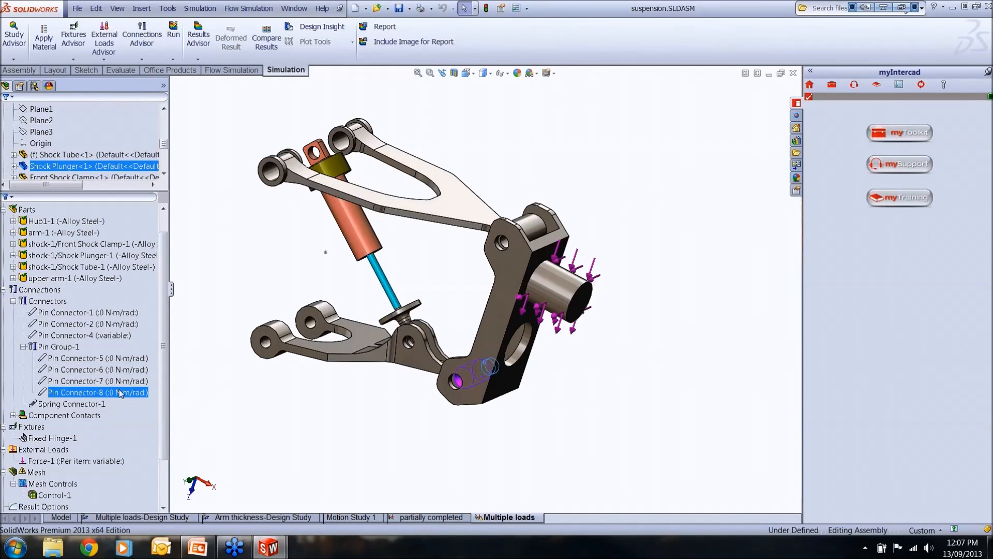
# Highlight the ungrouped Pin Connector-4, Pin Connector-2 and Pin Connector-1 to see where each joins the components.
pyautogui.keyDown('ctrl'); pyautogui.click(101, 336); pyautogui.keyUp('ctrl')
pyautogui.click(100, 326)
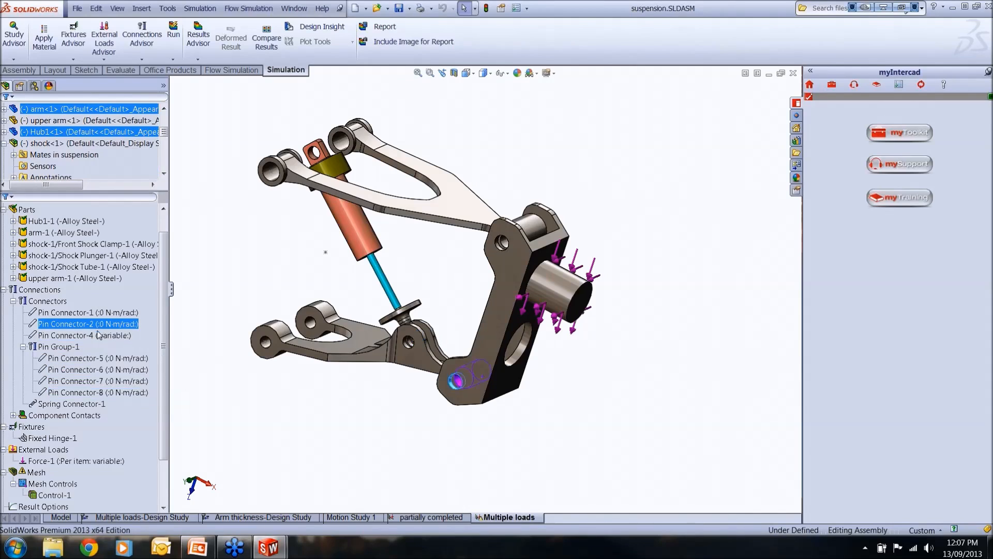
pyautogui.click(99, 336)
pyautogui.click(101, 314)
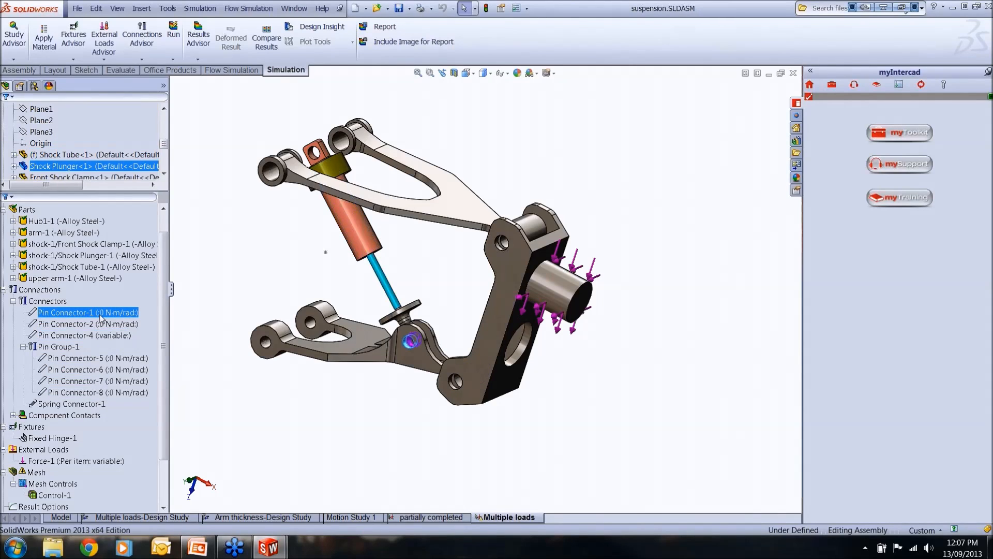
# Show the symbols of Spring Connector-1 on the shock absorber.
pyautogui.click(77, 404)
pyautogui.rightClick(77, 406)
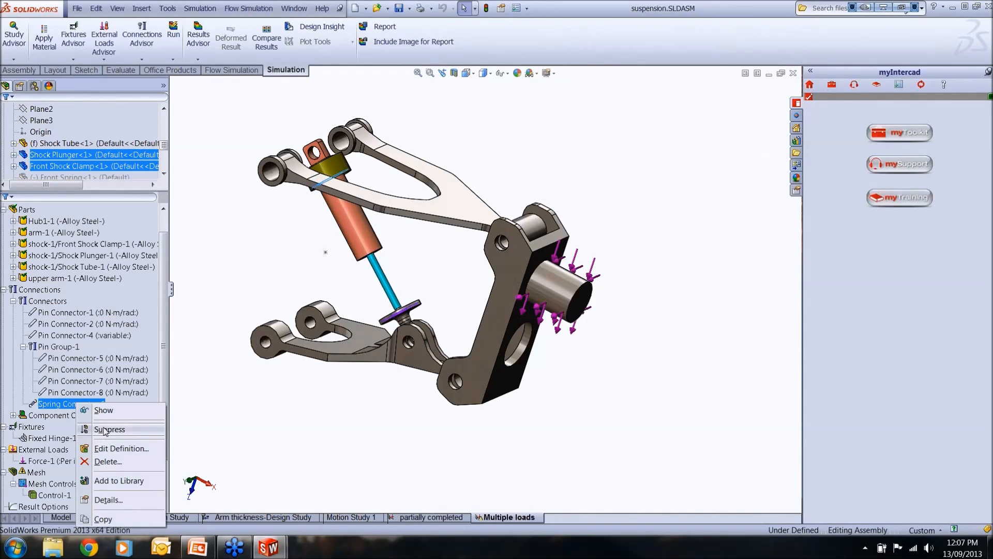
pyautogui.click(109, 412)
pyautogui.moveTo(381, 302); pyautogui.dragTo(364, 243, button='middle')
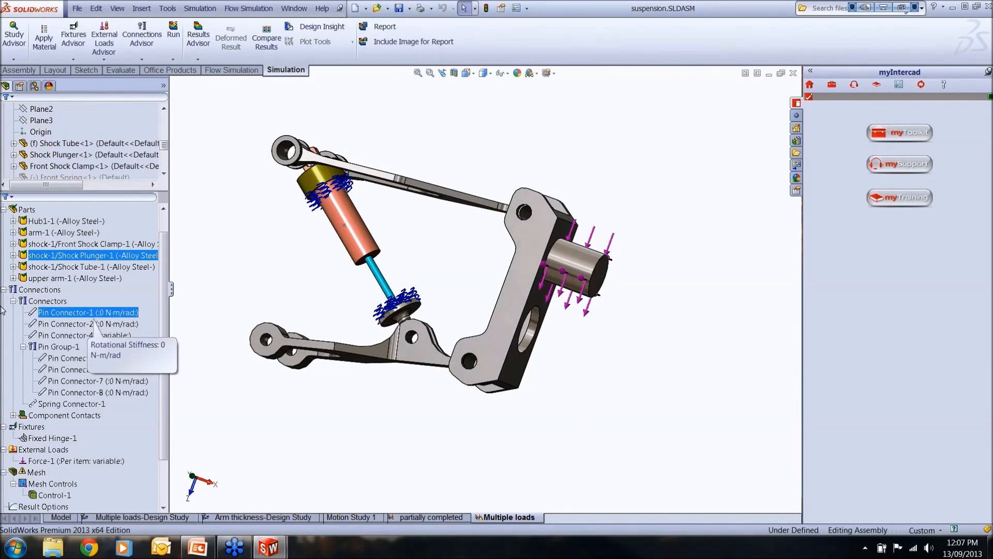
# Collapse the connectors and inspect the global contact under the study's component contacts.
pyautogui.click(17, 302)
pyautogui.click(14, 301)
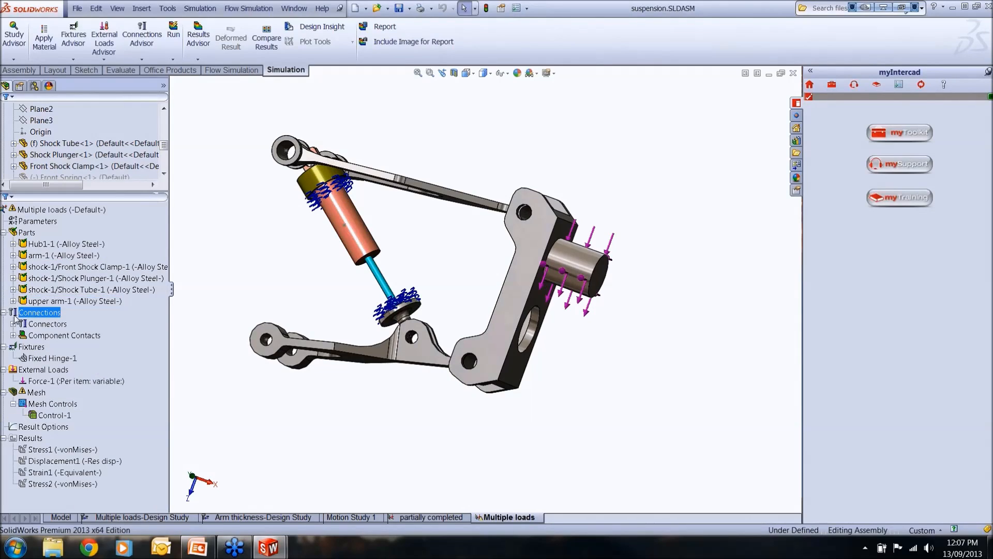
pyautogui.click(14, 334)
pyautogui.click(13, 335)
pyautogui.click(55, 346)
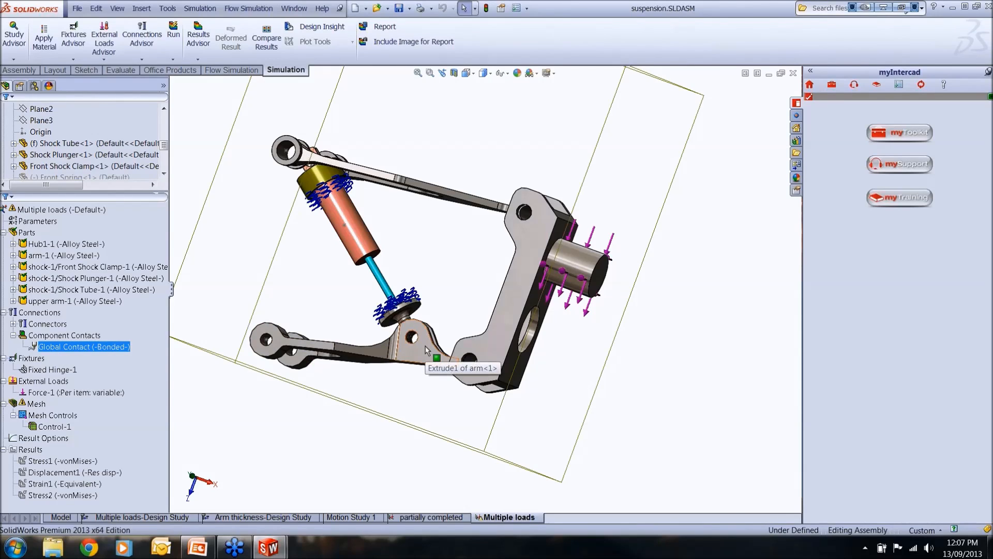
pyautogui.click(13, 336)
# Open the definition of Fixed Hinge-1, examine its selected faces on the arms and shock tube, and cancel without changes.
pyautogui.scroll(2, 355, 364)
pyautogui.moveTo(369, 366); pyautogui.dragTo(312, 376, button='middle')
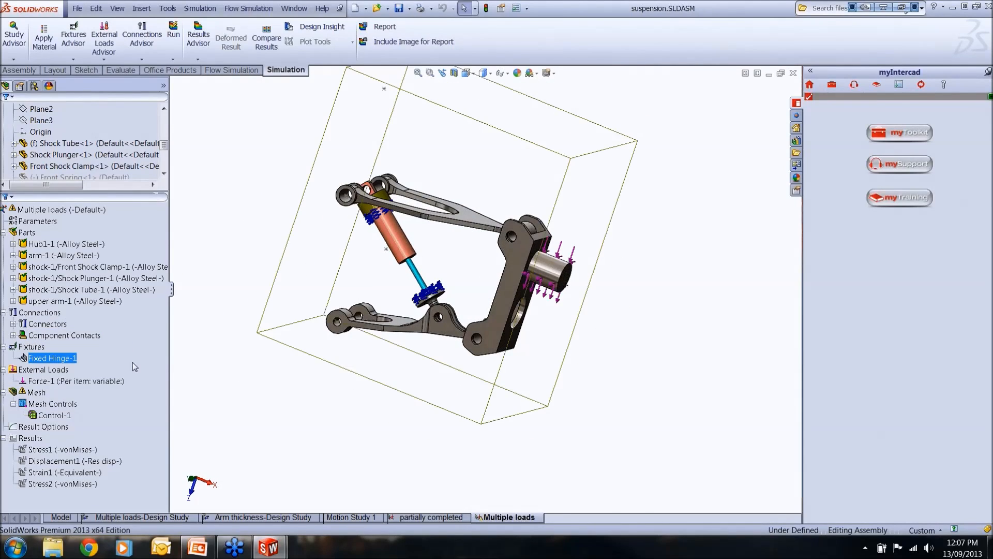
pyautogui.rightClick(64, 358)
pyautogui.click(99, 405)
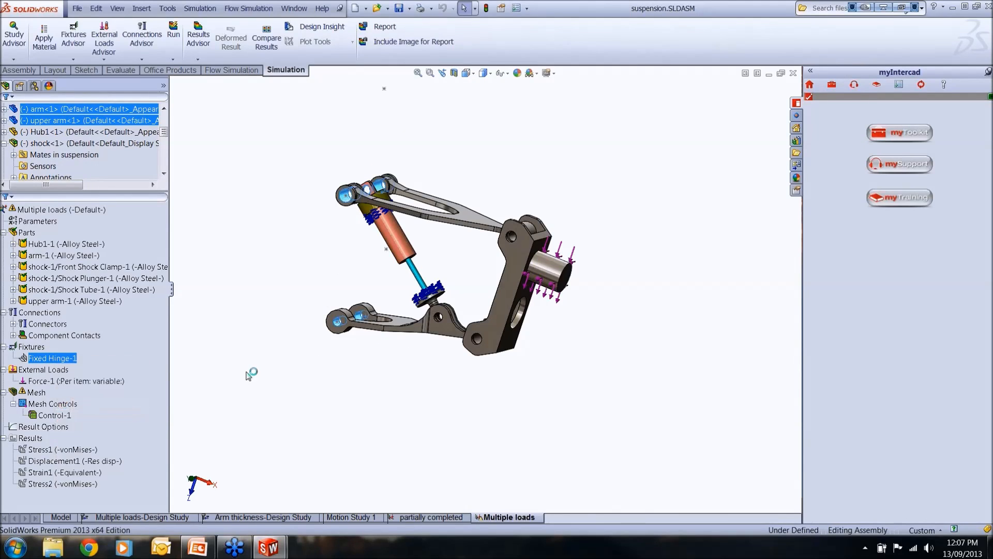
pyautogui.moveTo(368, 273)
pyautogui.mouseDown(button='middle')
pyautogui.moveTo(481, 288)
pyautogui.moveTo(570, 333)
pyautogui.moveTo(563, 340)
pyautogui.moveTo(545, 310)
pyautogui.mouseUp(button='middle')
pyautogui.scroll(-3, 538, 310)
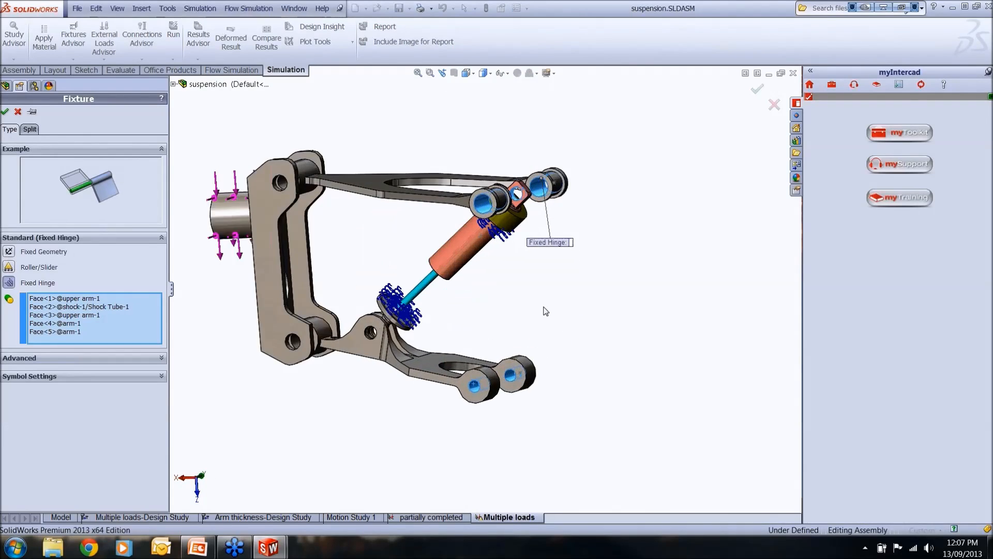
pyautogui.scroll(-2, 533, 310)
pyautogui.scroll(-2, 501, 303)
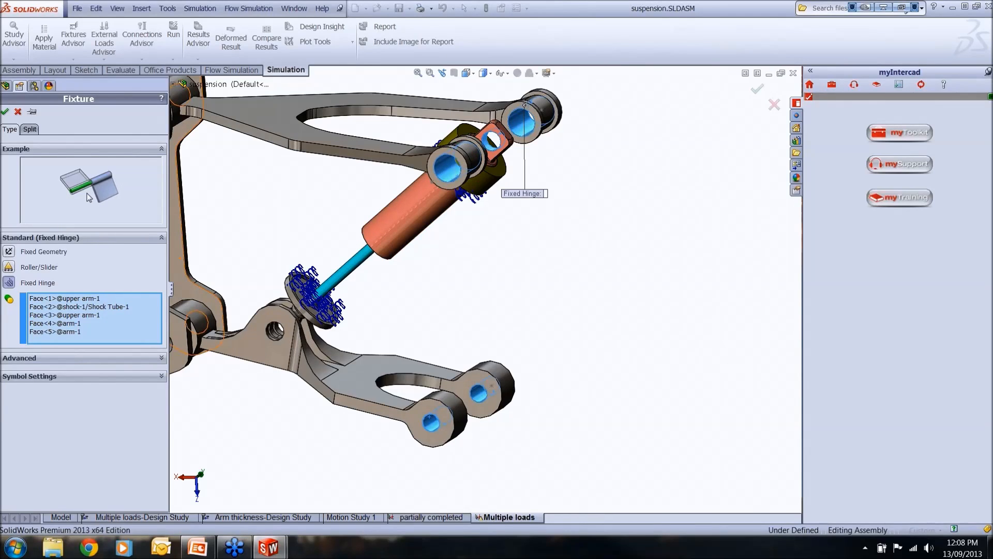
pyautogui.click(18, 112)
pyautogui.scroll(3, 428, 328)
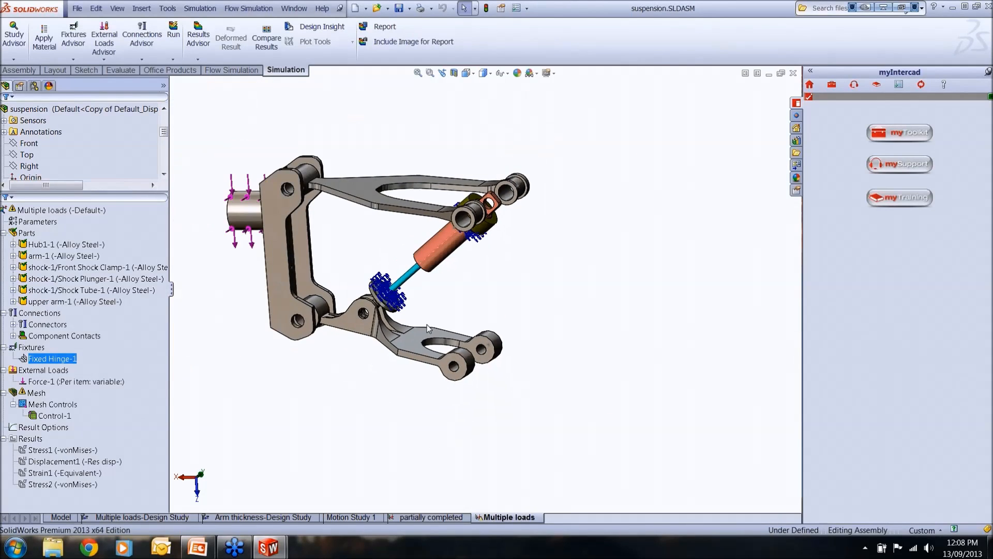
pyautogui.moveTo(416, 316); pyautogui.dragTo(604, 328, button='middle')
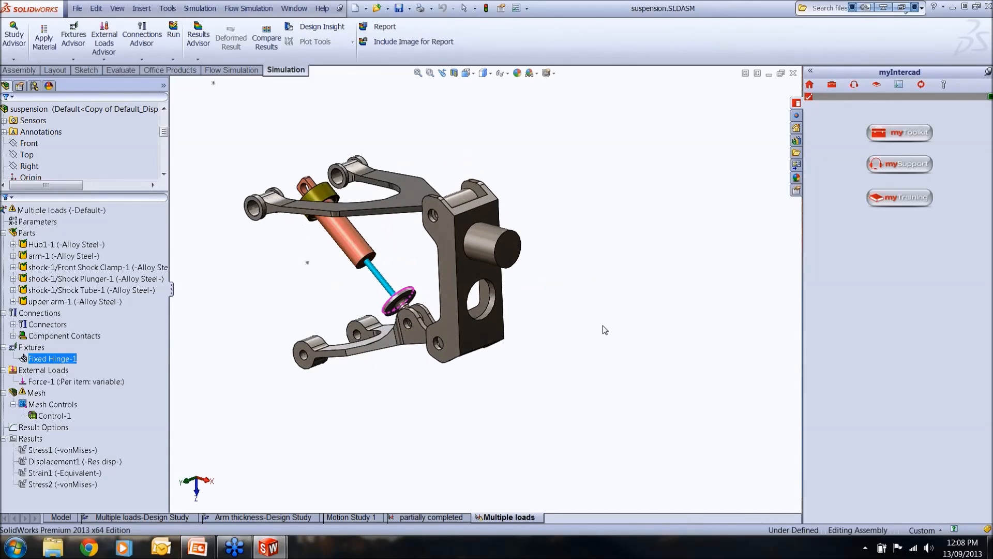
pyautogui.click(414, 326)
pyautogui.scroll(-3, 444, 259)
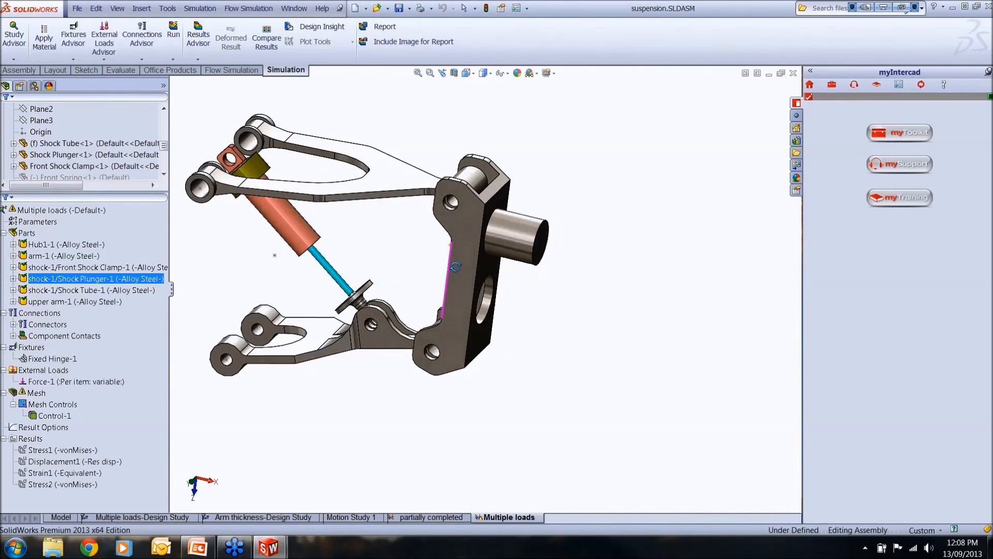
pyautogui.click(44, 370)
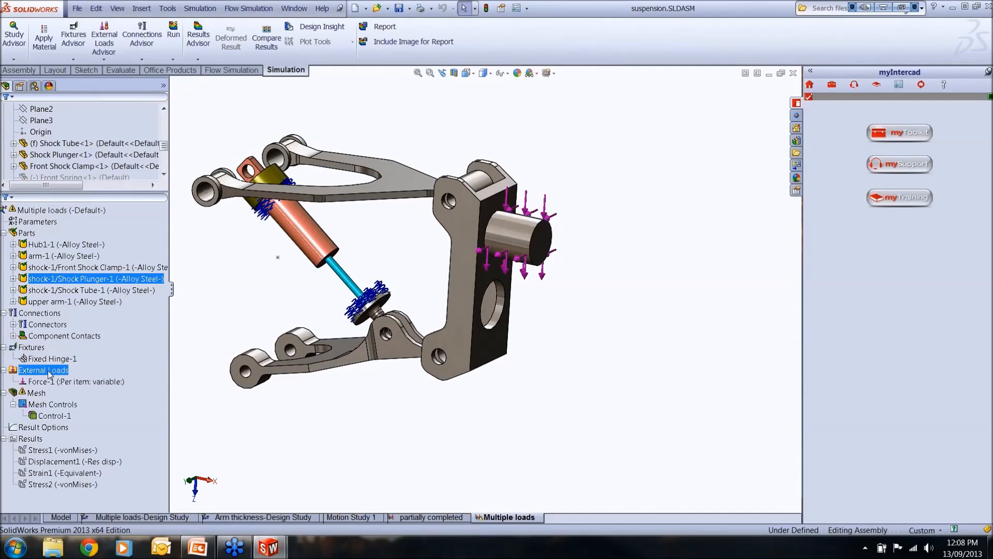
pyautogui.rightClick(48, 371)
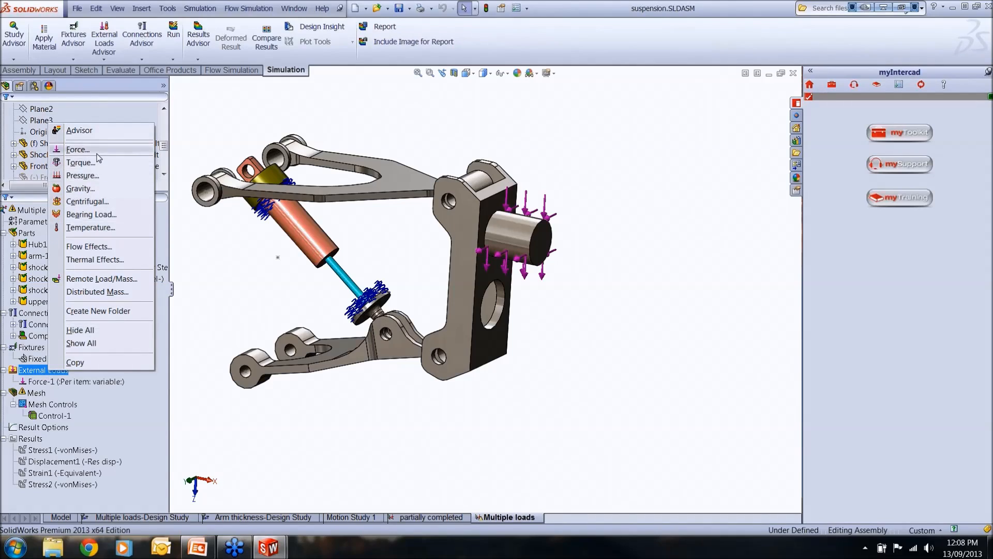
pyautogui.click(97, 153)
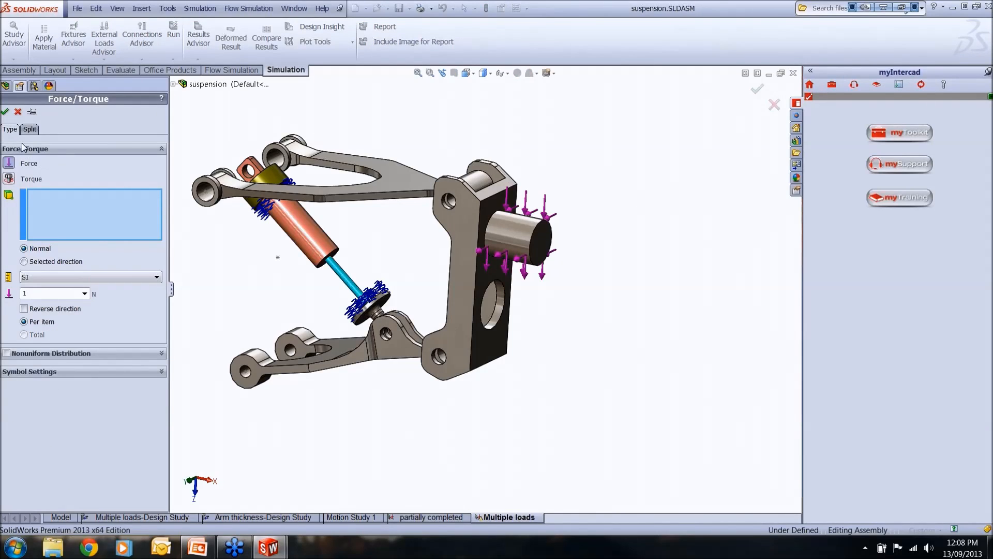
pyautogui.click(17, 111)
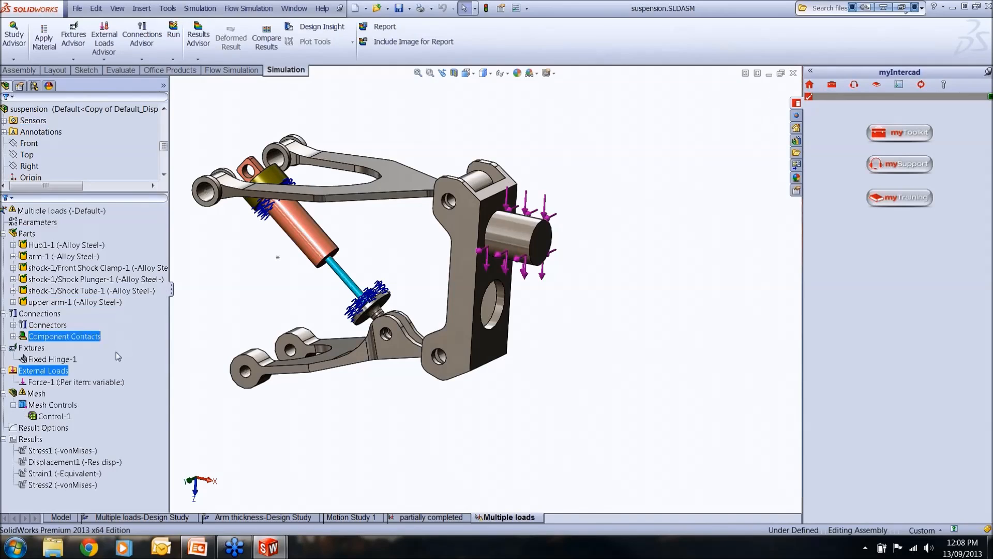
# Open the definition of Force-1 and examine its loaded hub face and the Front plane used as direction reference.
pyautogui.click(74, 382)
pyautogui.rightClick(74, 382)
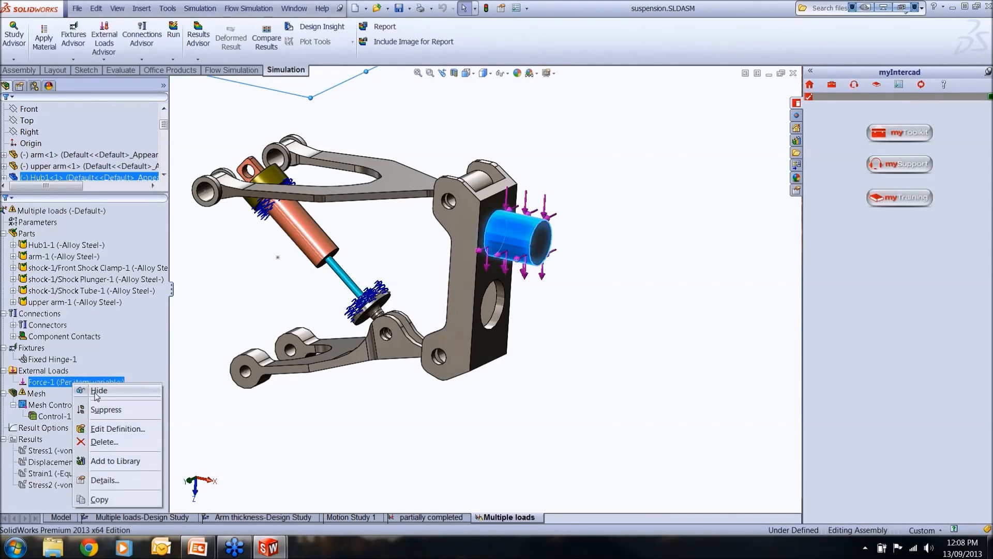
pyautogui.click(123, 432)
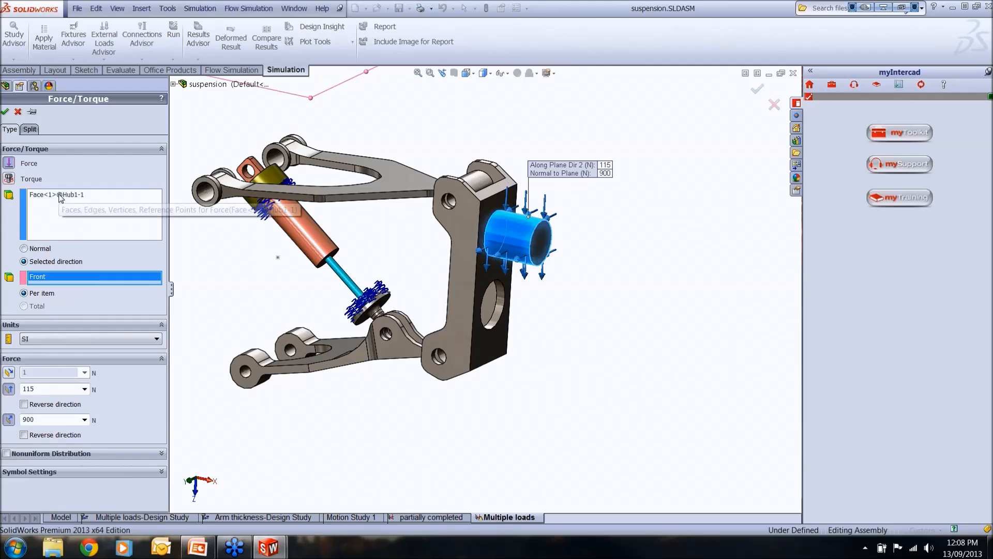
pyautogui.click(60, 197)
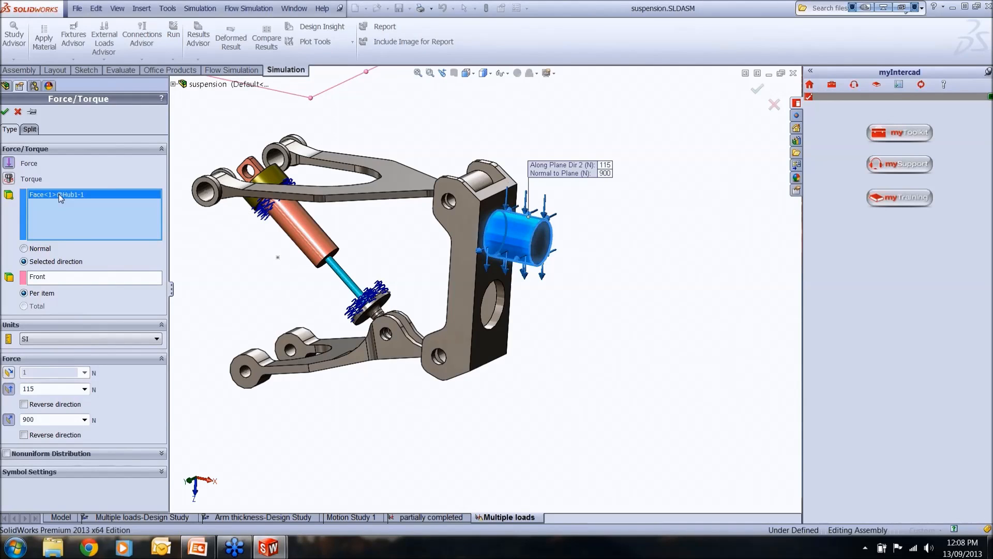
pyautogui.click(73, 280)
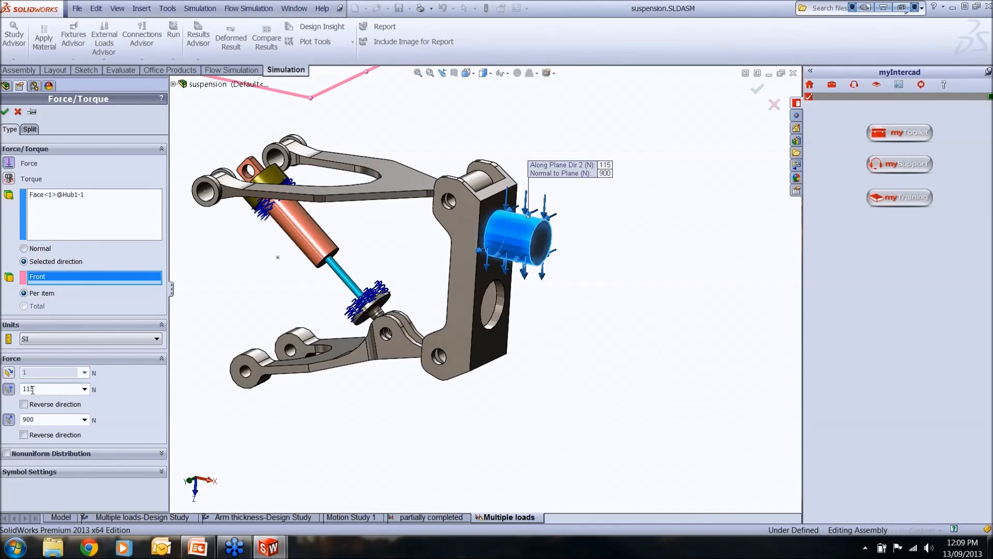
# Try adding a Simulation parameter named Vertical 2 while linking the force along plane Dir 2, and cancel both dialogs.
pyautogui.click(84, 389)
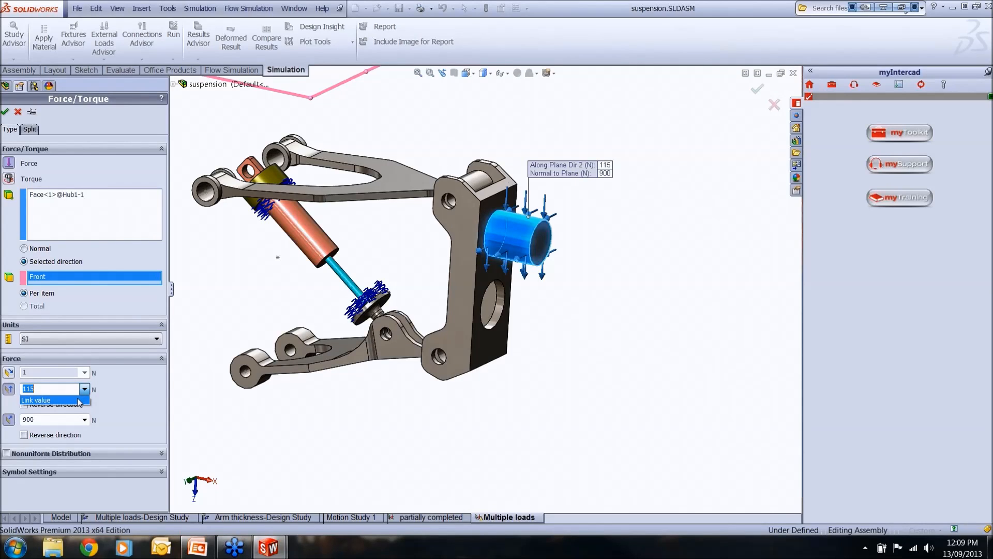
pyautogui.click(79, 401)
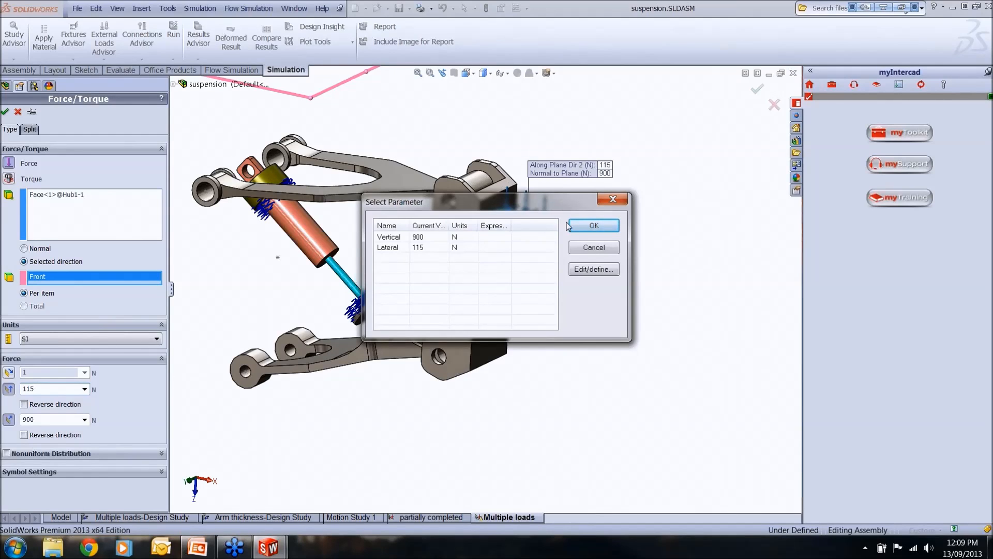
pyautogui.click(594, 270)
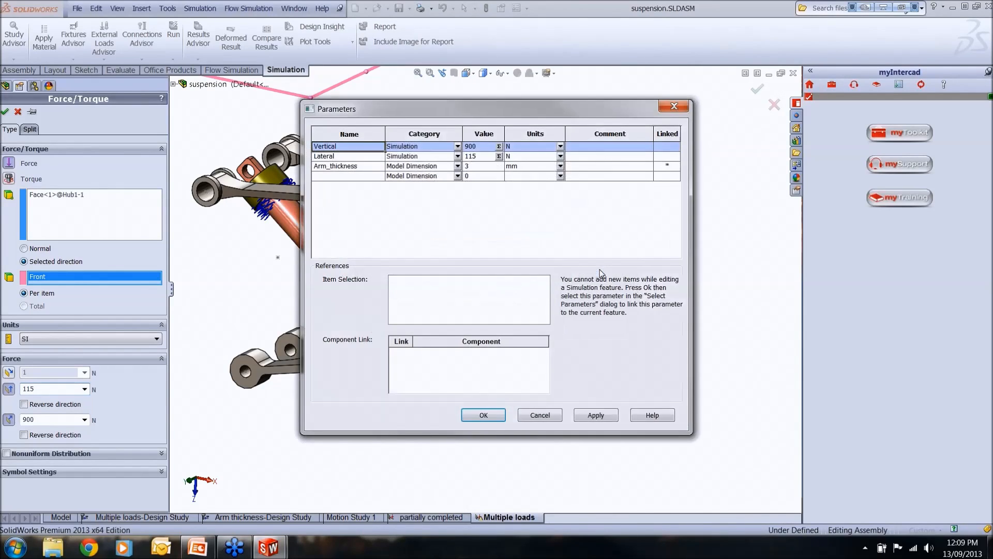
pyautogui.click(343, 176)
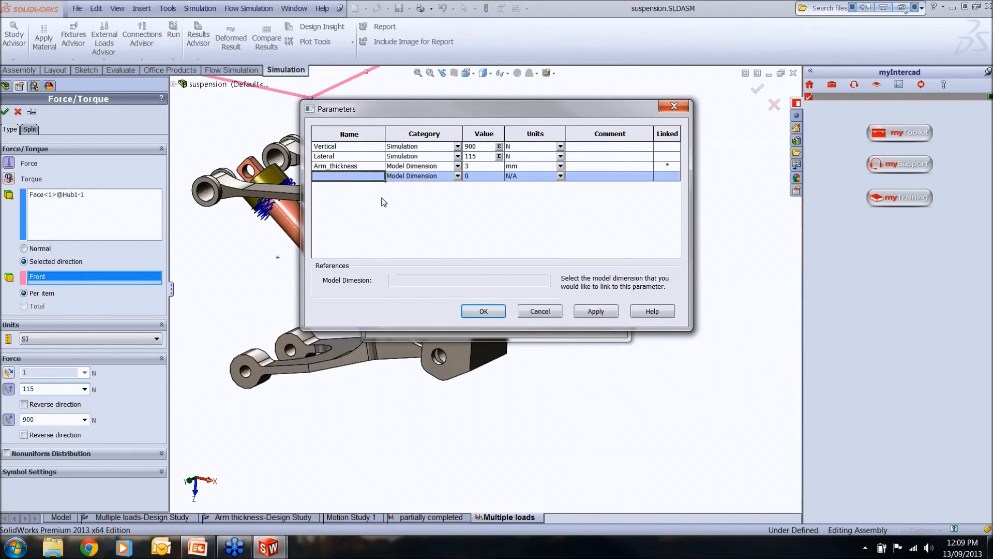
pyautogui.write('Vertical 2')
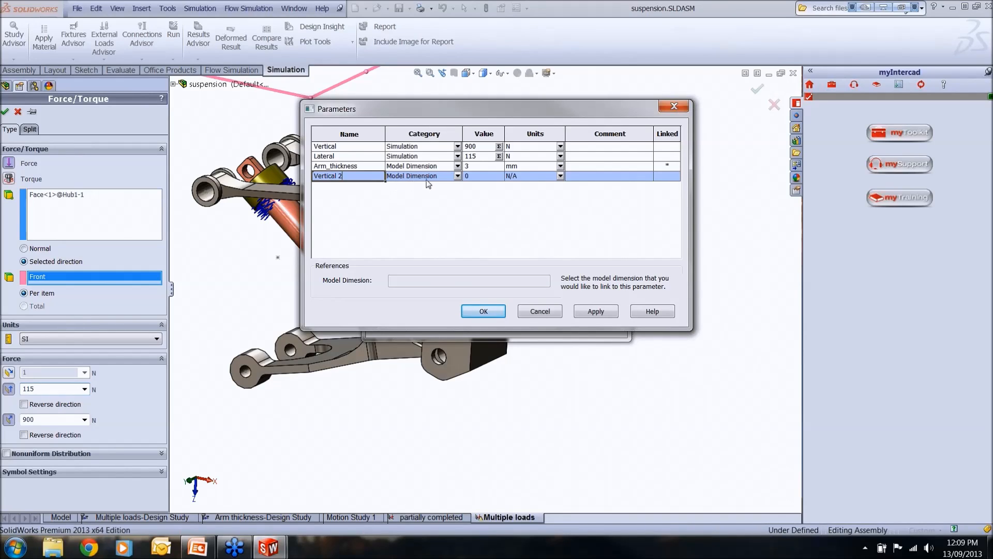
pyautogui.click(457, 177)
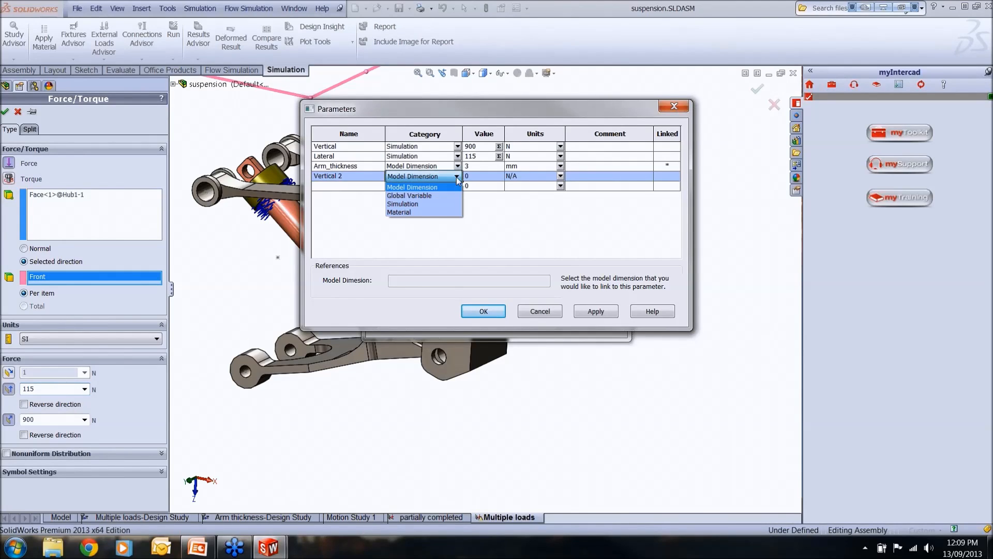
pyautogui.click(439, 205)
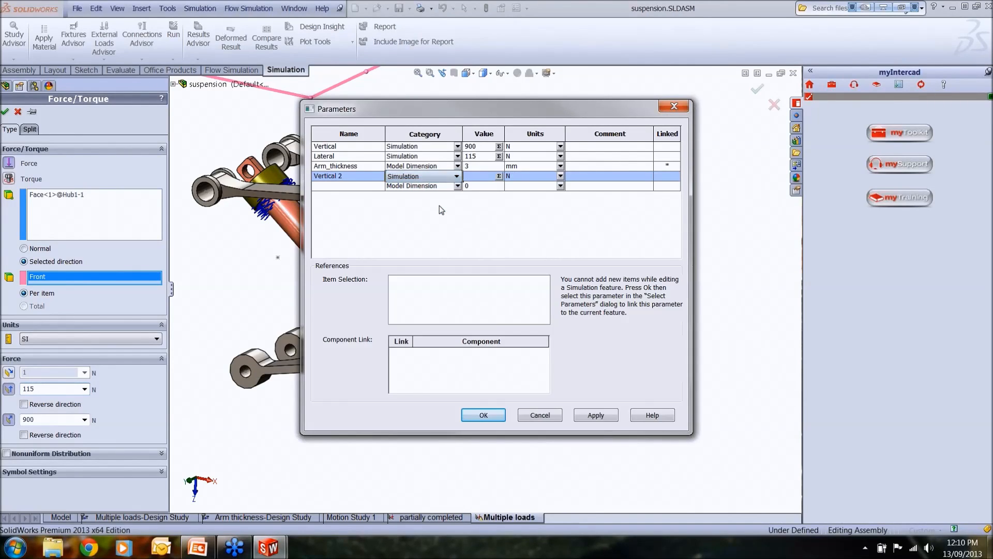
pyautogui.click(470, 177)
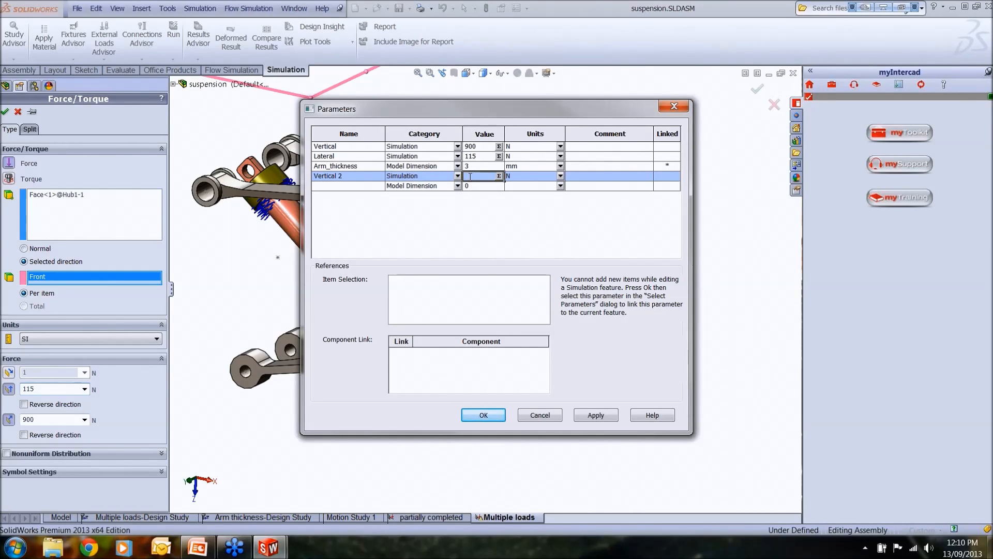
pyautogui.click(529, 417)
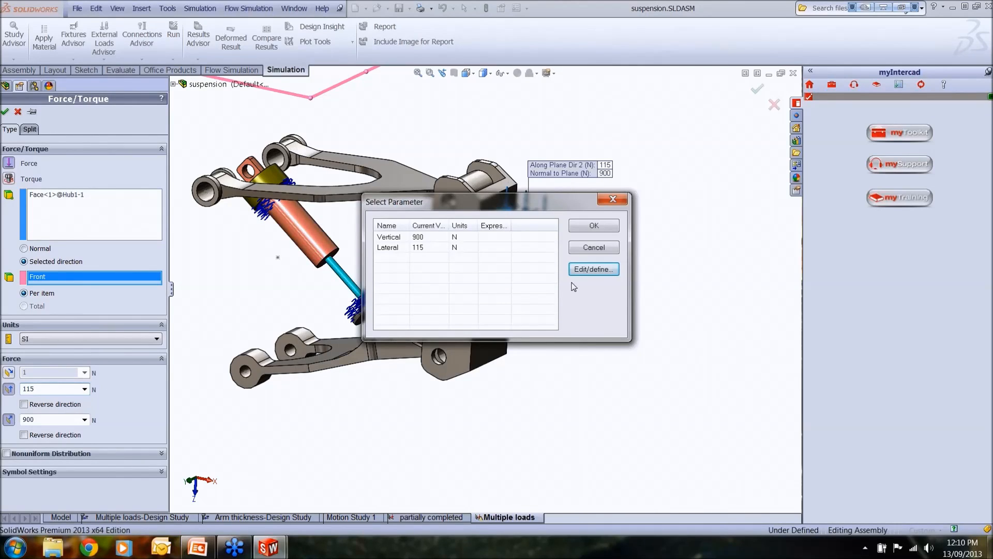
pyautogui.click(588, 248)
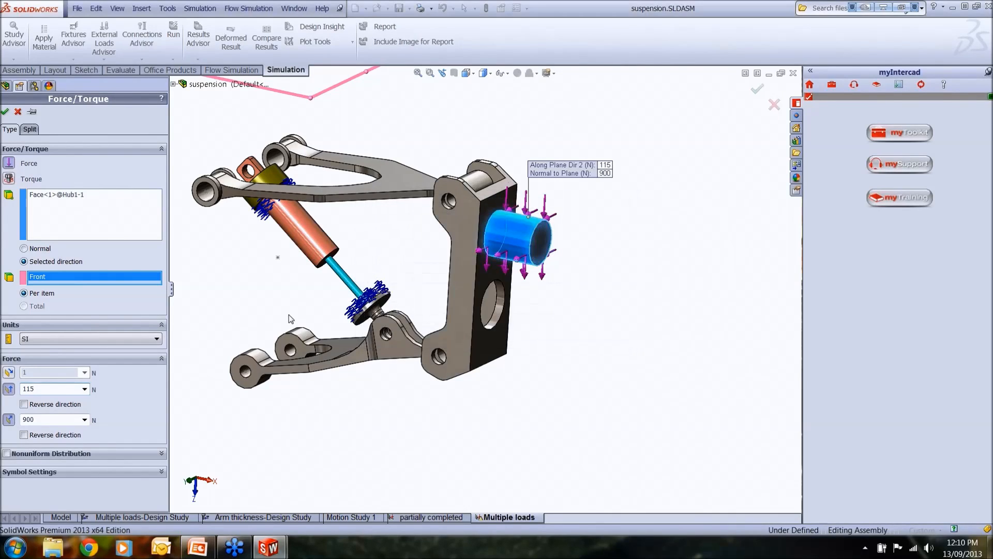
# From the value linking of the force along plane Dir 2, set the Vertical parameter to 225 N and Lateral to 0 N.
pyautogui.click(84, 389)
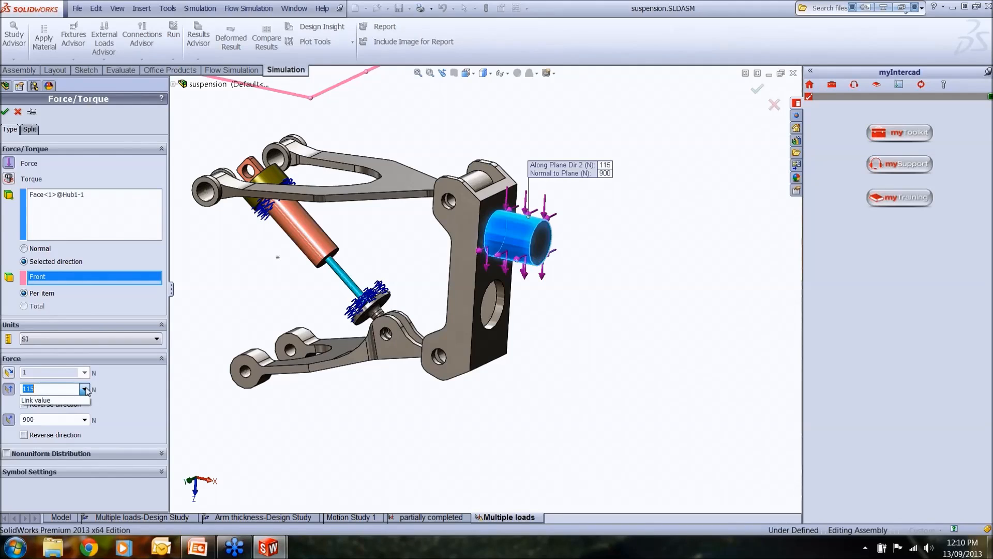
pyautogui.click(77, 401)
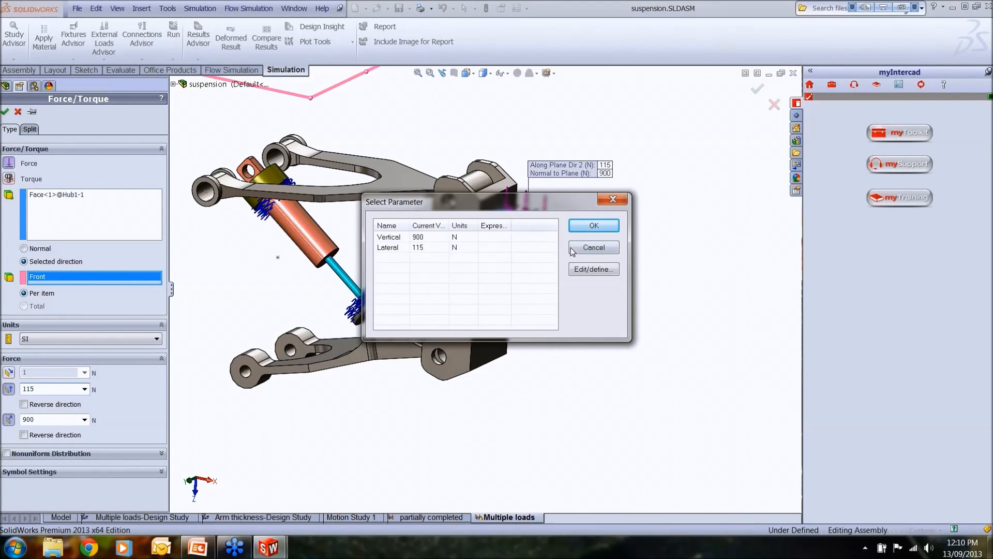
pyautogui.click(589, 270)
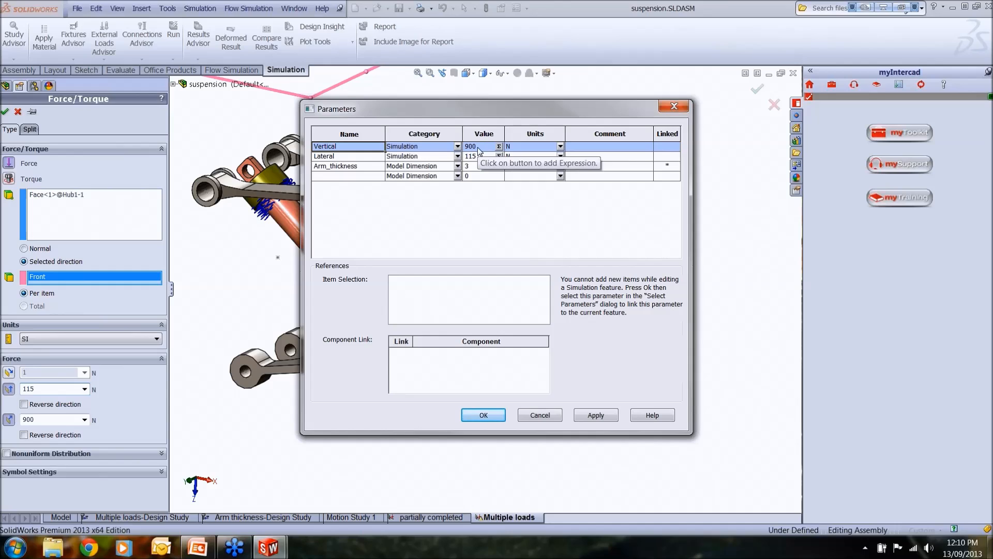
pyautogui.doubleClick(477, 147)
pyautogui.write('225')
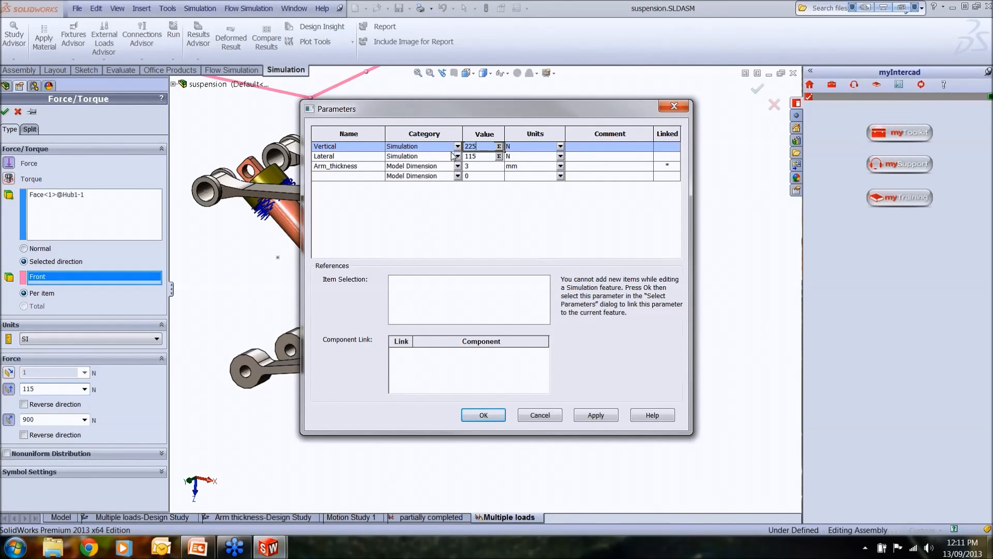
pyautogui.click(476, 156)
pyautogui.doubleClick(484, 158)
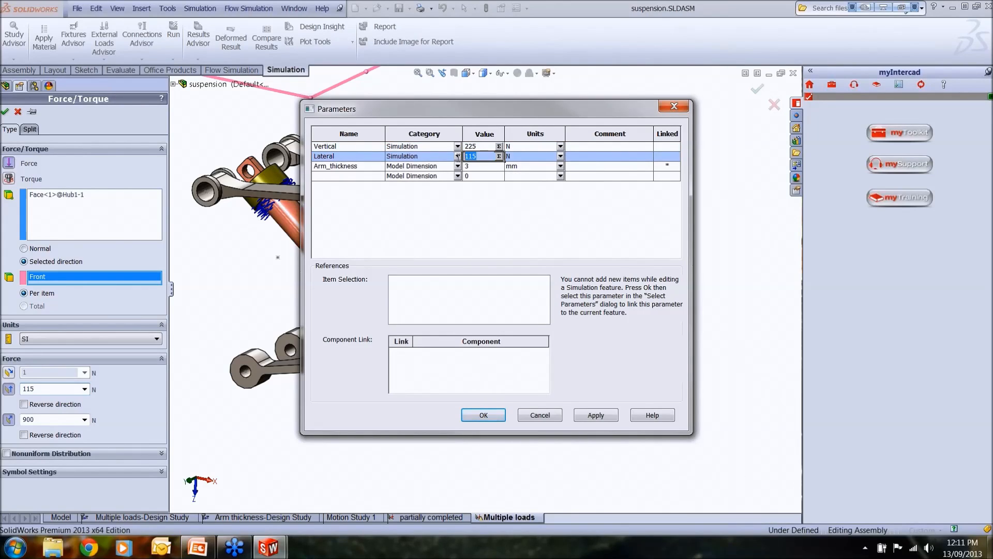
pyautogui.write('0')
pyautogui.click(481, 416)
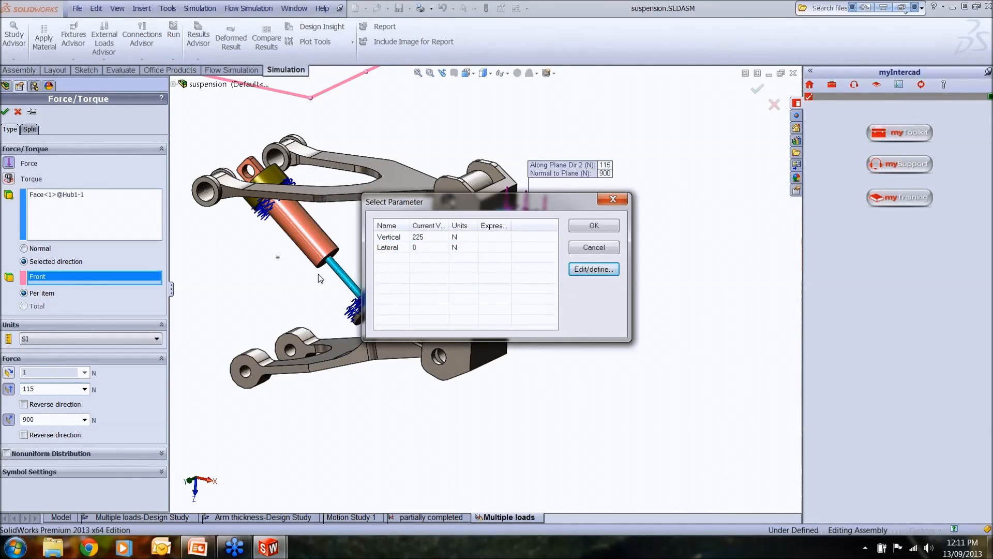
# Link the force along plane Dir 2 to the Lateral parameter, replacing a mistaken link to Vertical.
pyautogui.click(388, 237)
pyautogui.click(591, 228)
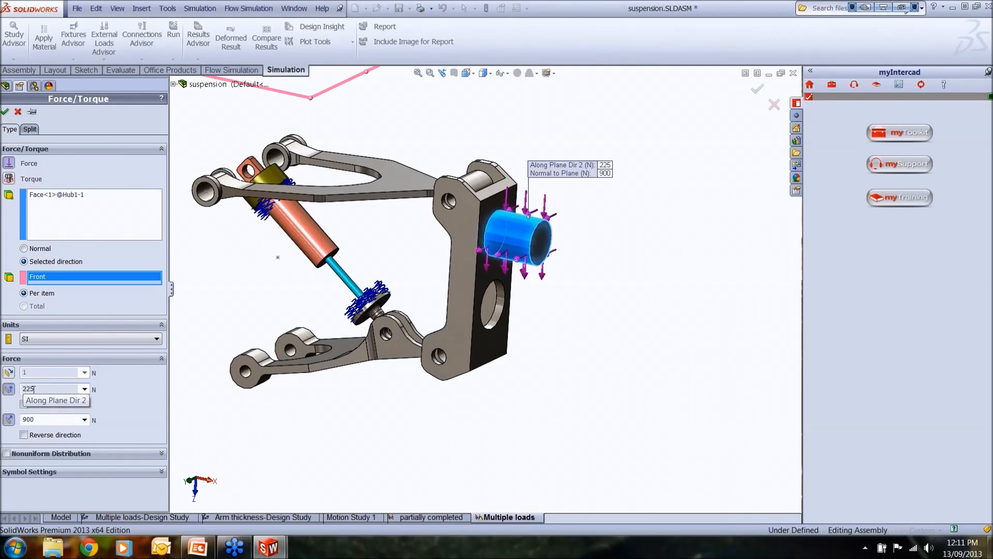
pyautogui.click(85, 388)
pyautogui.click(72, 403)
pyautogui.click(388, 247)
pyautogui.click(593, 226)
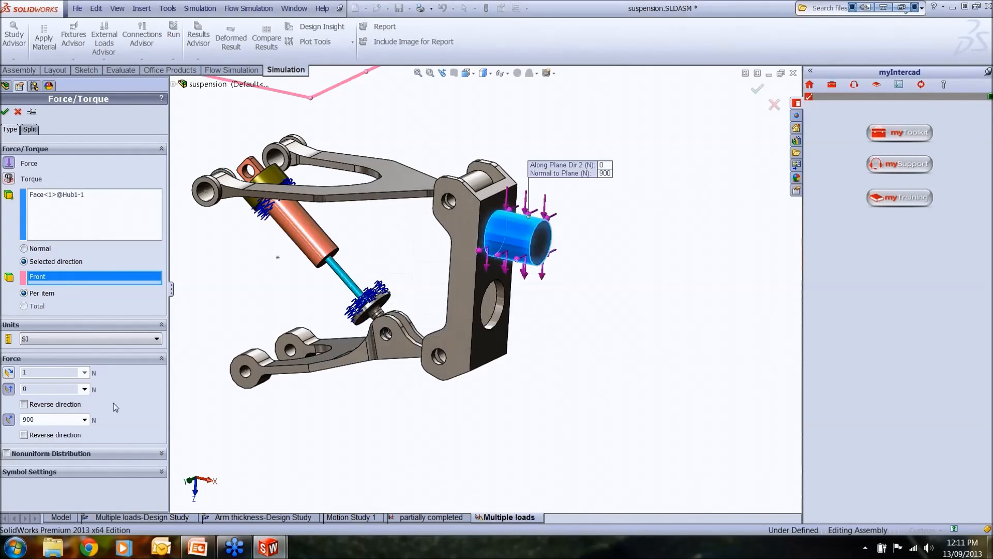
# Link the force normal to the plane to the Vertical parameter and accept the Force-1 definition.
pyautogui.click(84, 419)
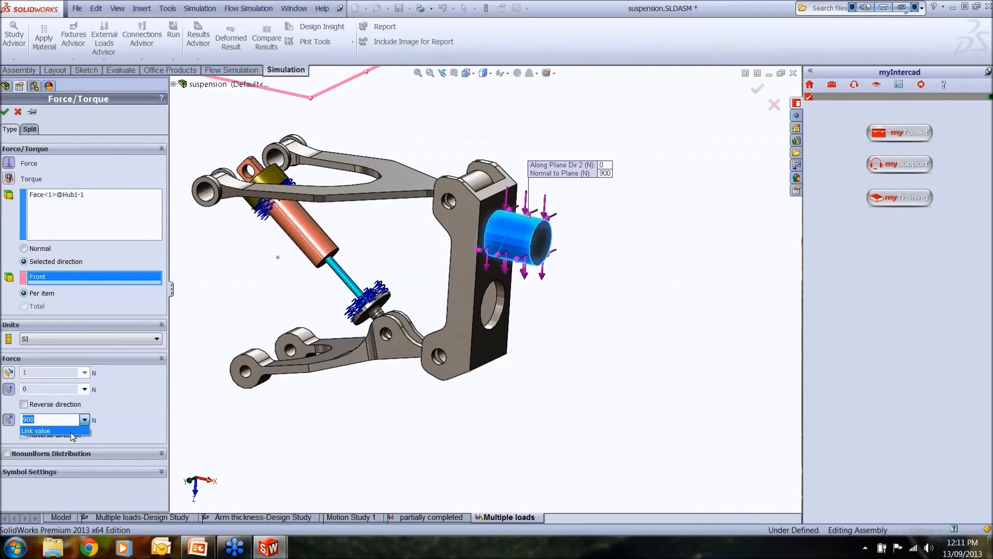
pyautogui.click(73, 433)
pyautogui.click(389, 237)
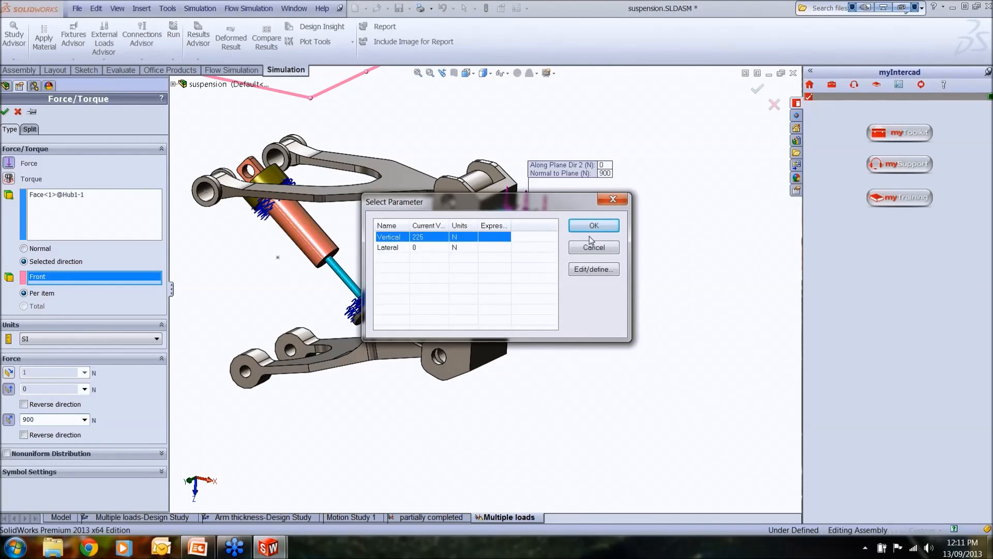
pyautogui.click(593, 225)
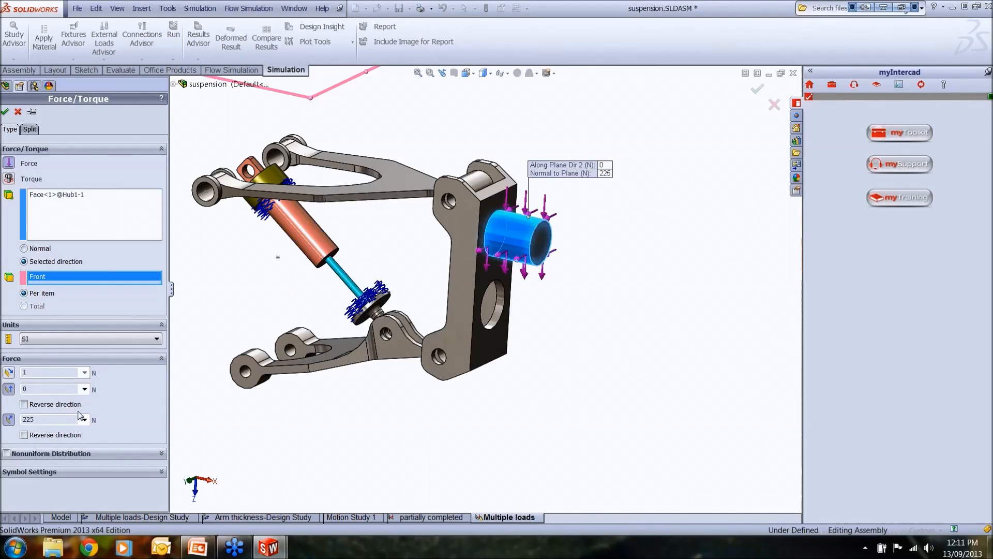
pyautogui.doubleClick(45, 394)
pyautogui.click(232, 396)
pyautogui.click(5, 112)
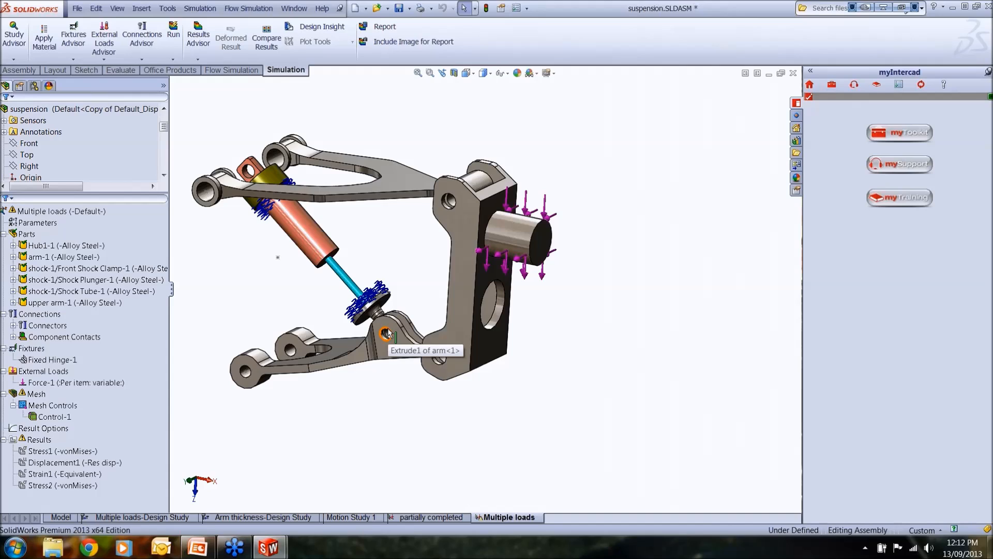
# Reopen the definition of Force-1 to check its two linked force components, and close it without changes.
pyautogui.click(57, 383)
pyautogui.rightClick(56, 383)
pyautogui.click(85, 428)
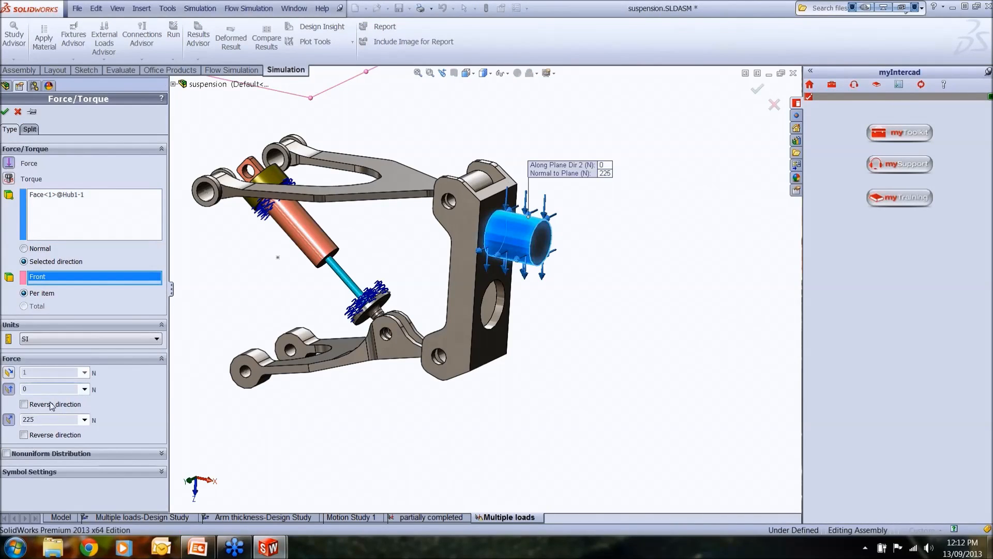
pyautogui.click(5, 111)
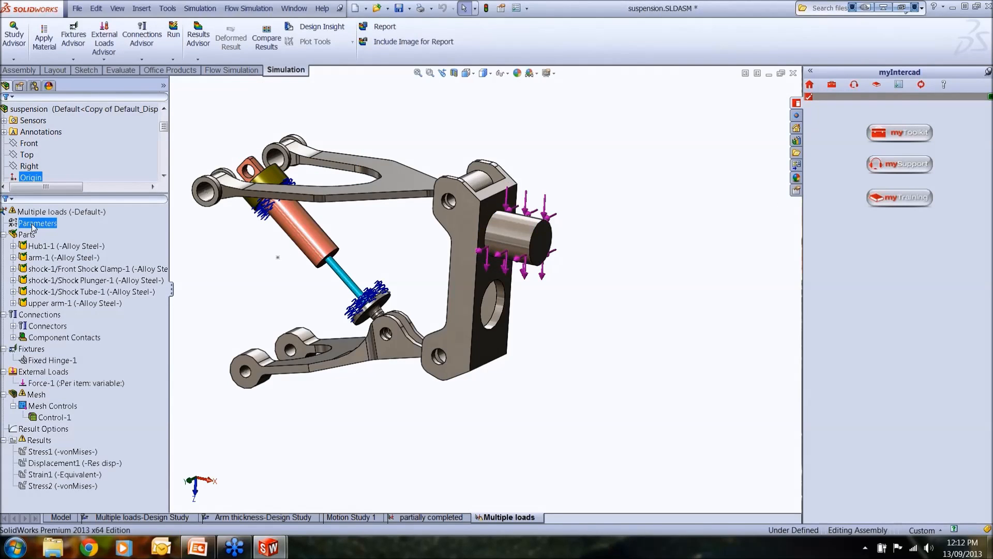
# Review the study's parameters and how they link to Force-1 in a widened Parameters dialog, and close it unchanged.
pyautogui.rightClick(33, 227)
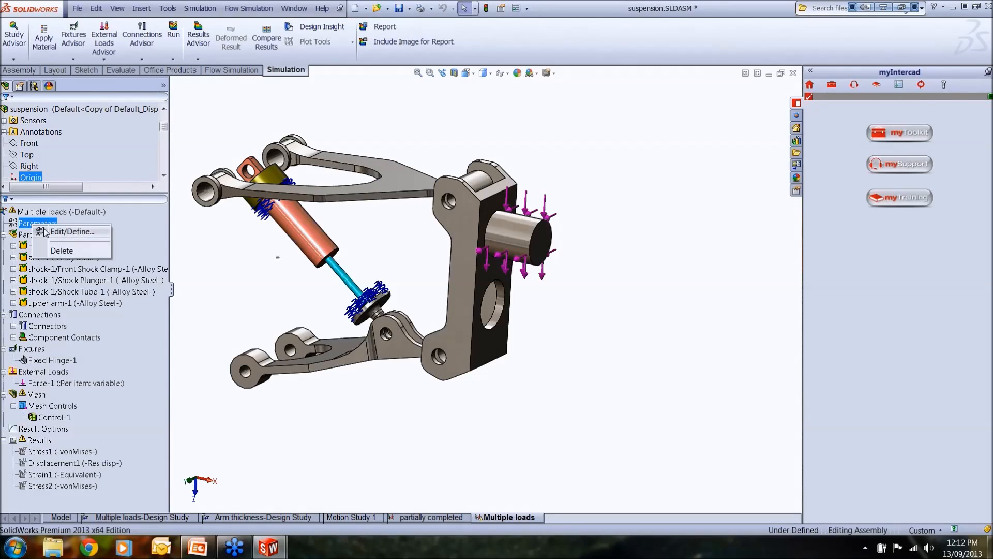
pyautogui.click(62, 231)
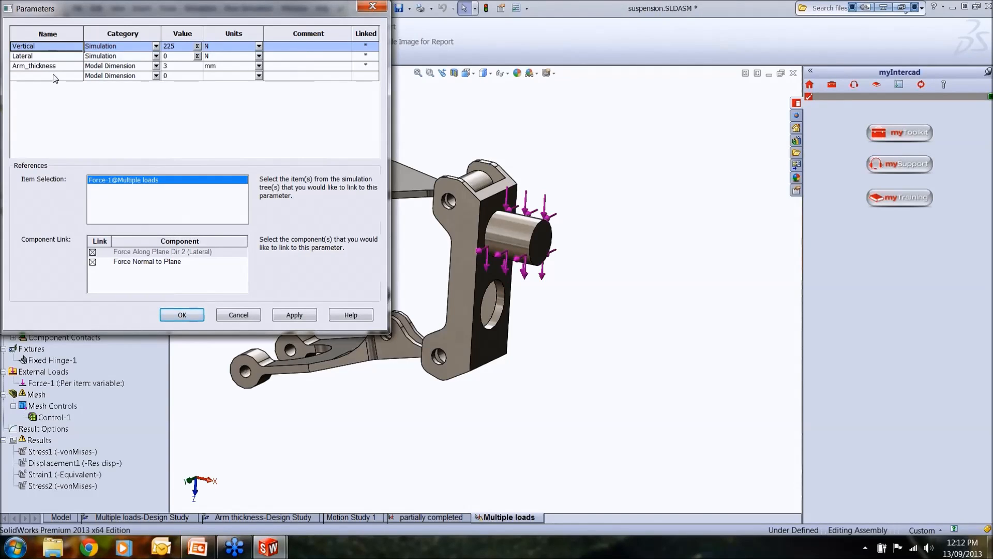
pyautogui.moveTo(390, 81); pyautogui.dragTo(472, 81)
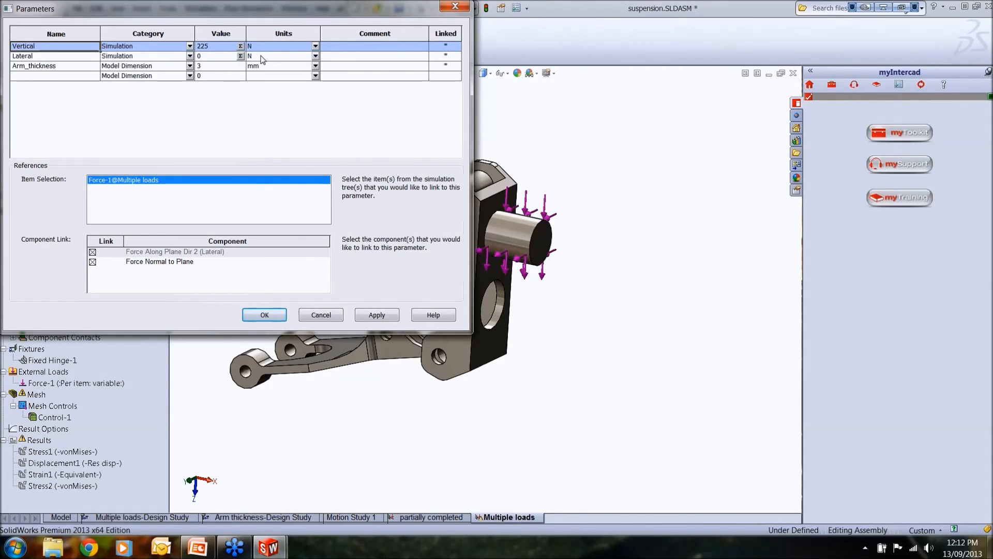
pyautogui.click(453, 9)
# Create the mesh for the Multiple loads study at the preset density and inspect it on the suspension from another angle.
pyautogui.rightClick(36, 394)
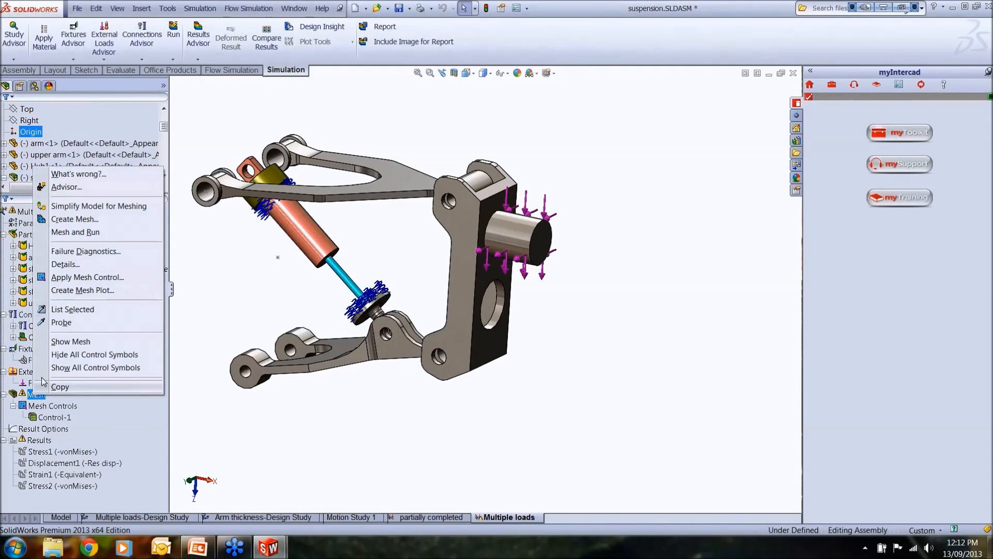
pyautogui.click(74, 219)
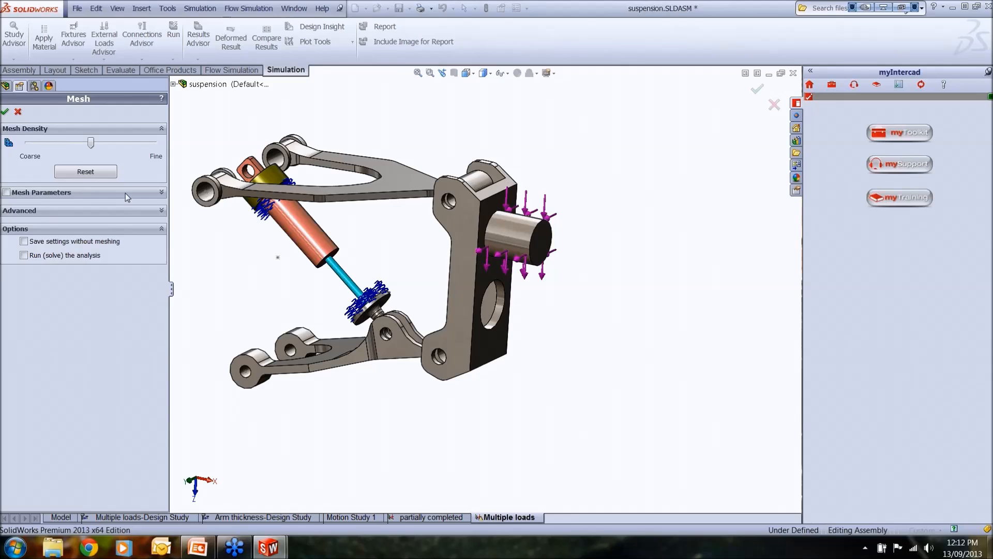
pyautogui.click(125, 194)
pyautogui.click(5, 112)
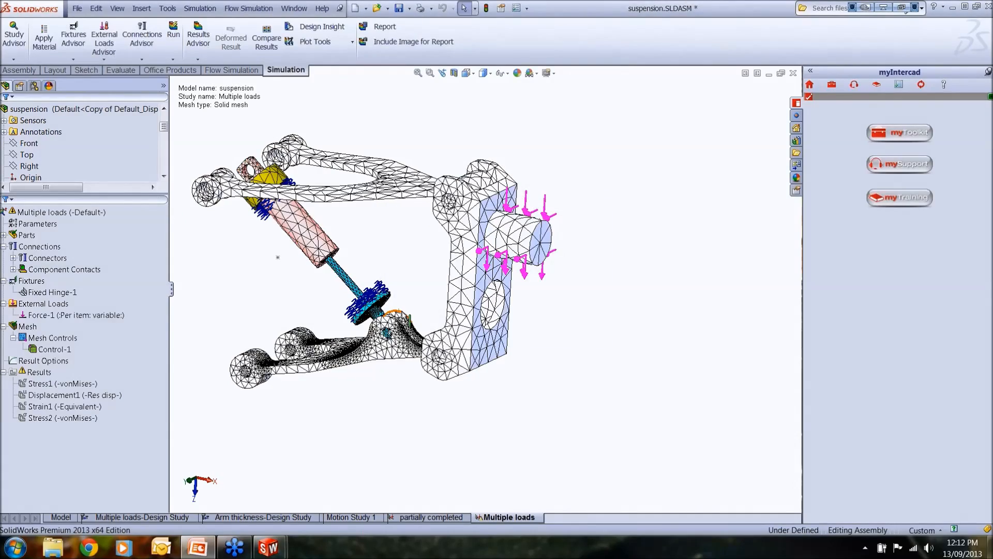
pyautogui.moveTo(405, 293); pyautogui.dragTo(477, 349, button='middle')
pyautogui.click(52, 304)
pyautogui.click(149, 248)
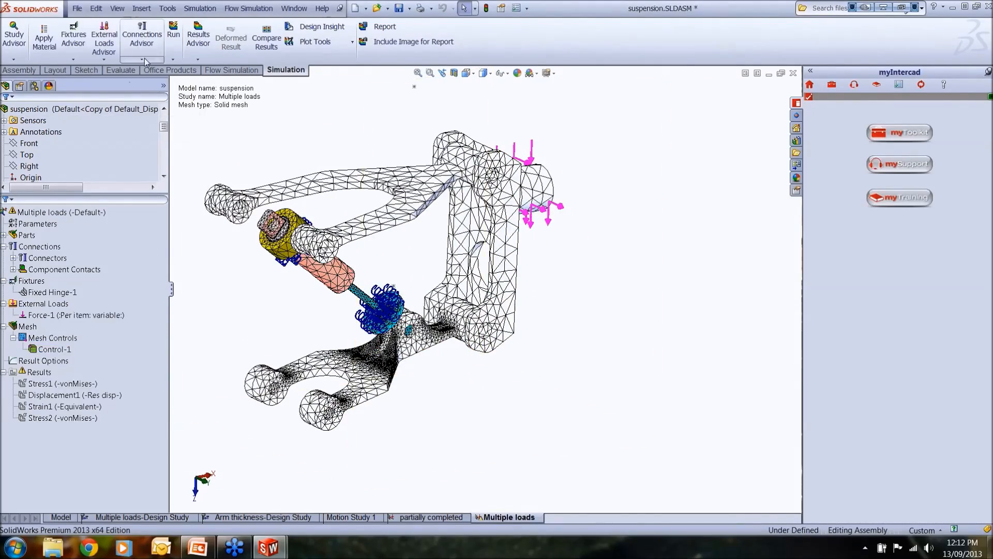
# Run the Multiple loads study with small displacement and inspect the resulting von Mises stress plot from the front.
pyautogui.click(174, 34)
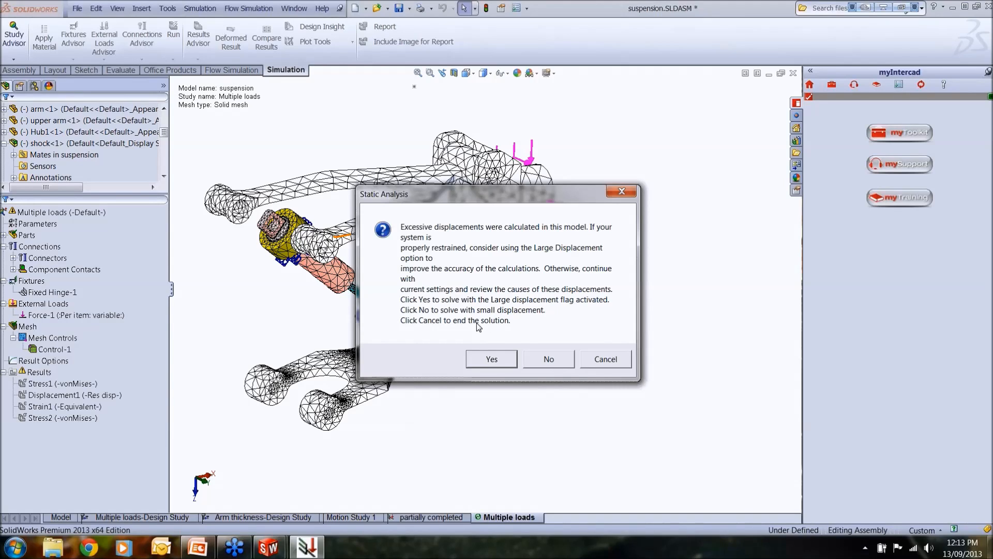
pyautogui.click(546, 361)
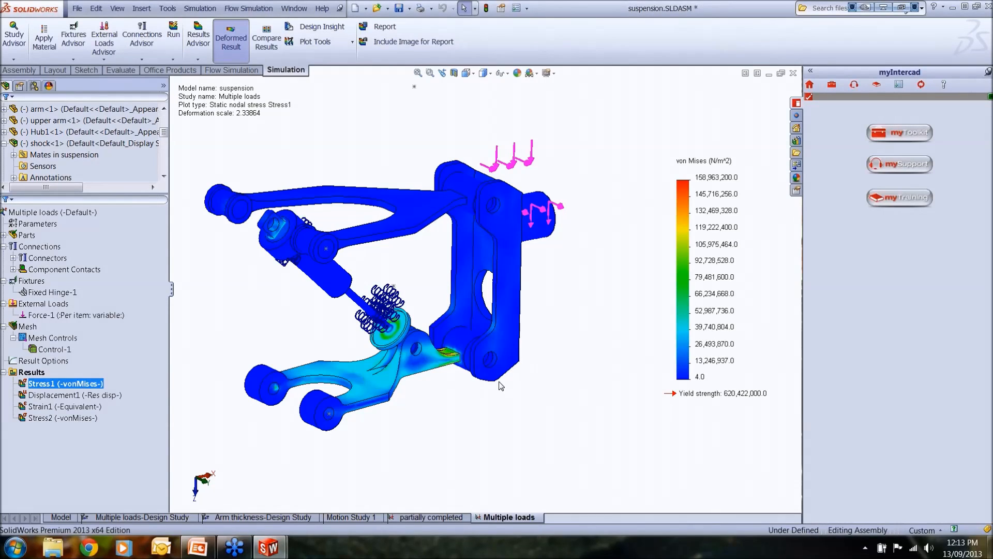
pyautogui.moveTo(464, 389); pyautogui.dragTo(432, 364, button='middle')
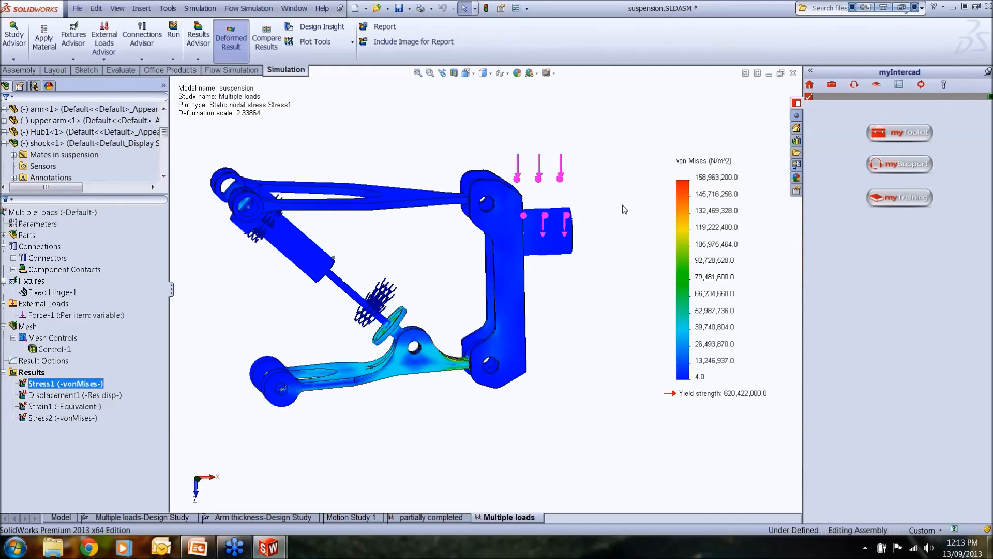
# Show the Displacement1 plot of the Multiple loads study and inspect the deformed suspension from a slightly different angle.
pyautogui.keyDown('ctrl'); pyautogui.click(66, 396); pyautogui.keyUp('ctrl')
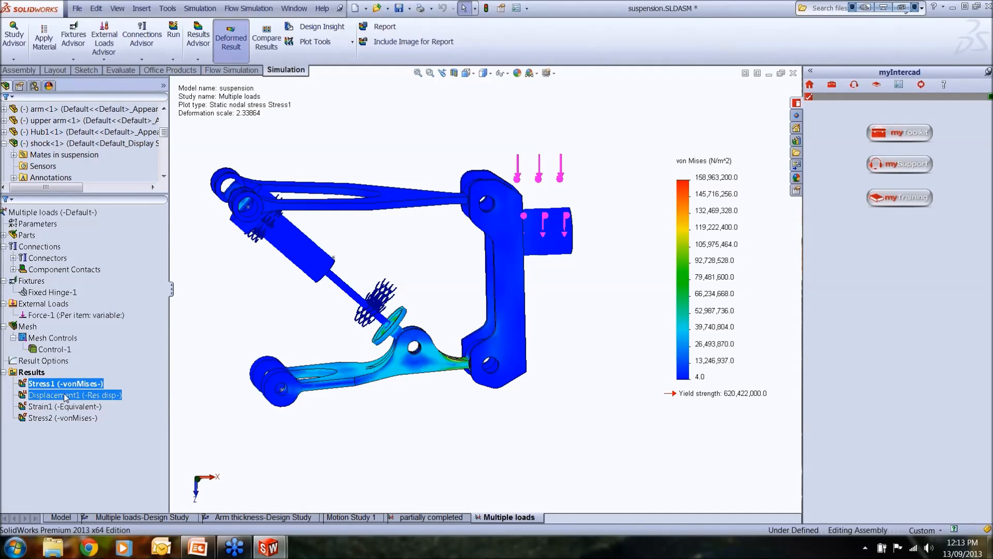
pyautogui.doubleClick(65, 396)
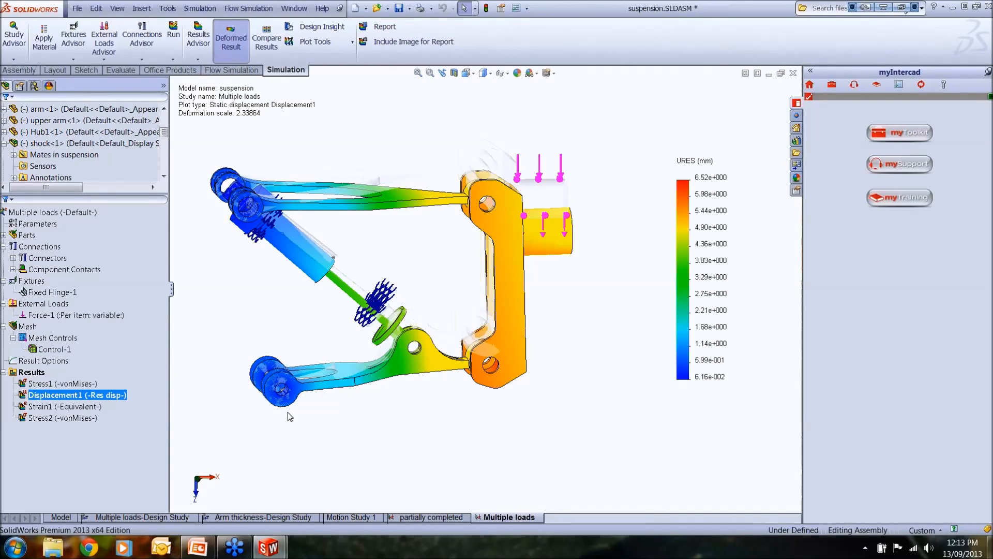
pyautogui.press('z')
pyautogui.moveTo(429, 385); pyautogui.dragTo(363, 342, button='middle')
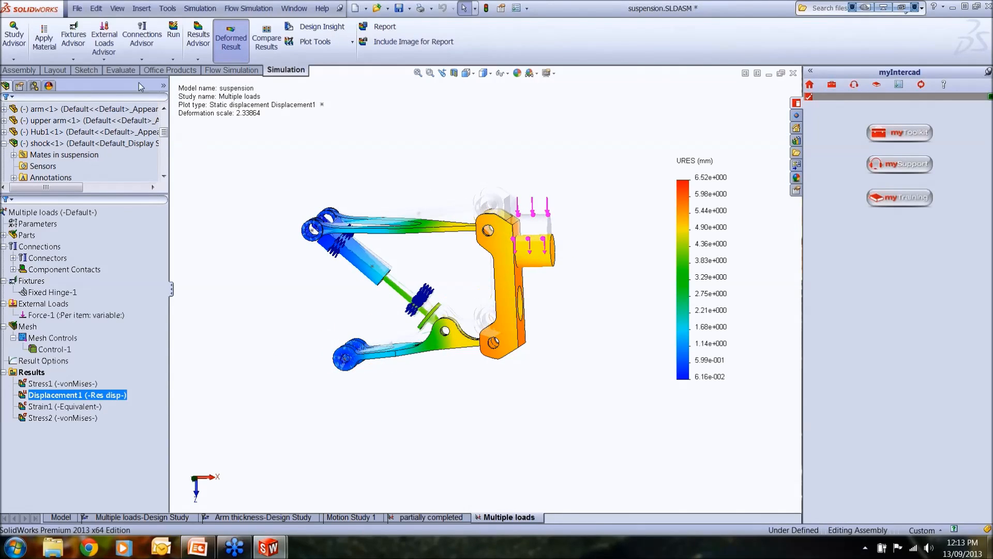
# Insert a new design study for the suspension assembly and switch off its Optimization option in the Variable View.
pyautogui.click(122, 69)
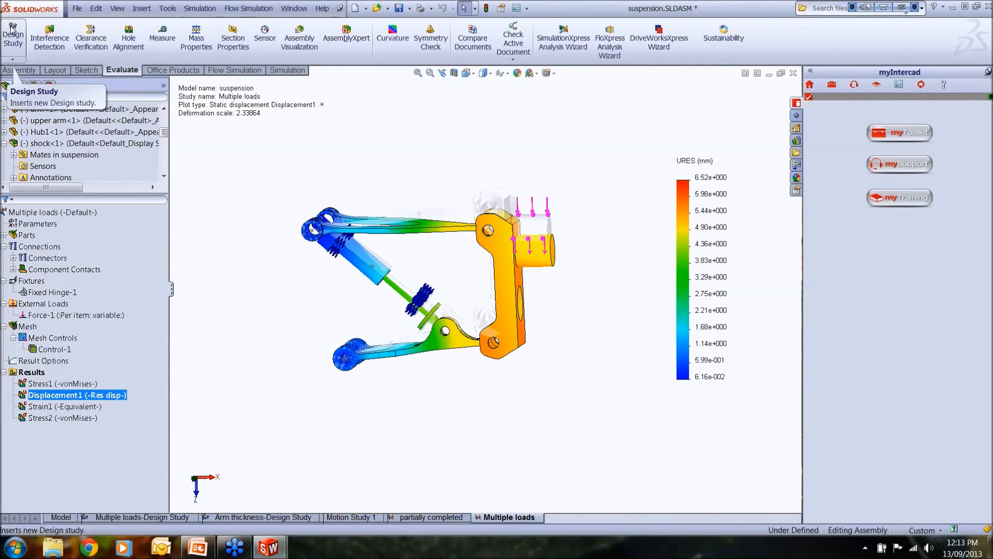
pyautogui.click(13, 60)
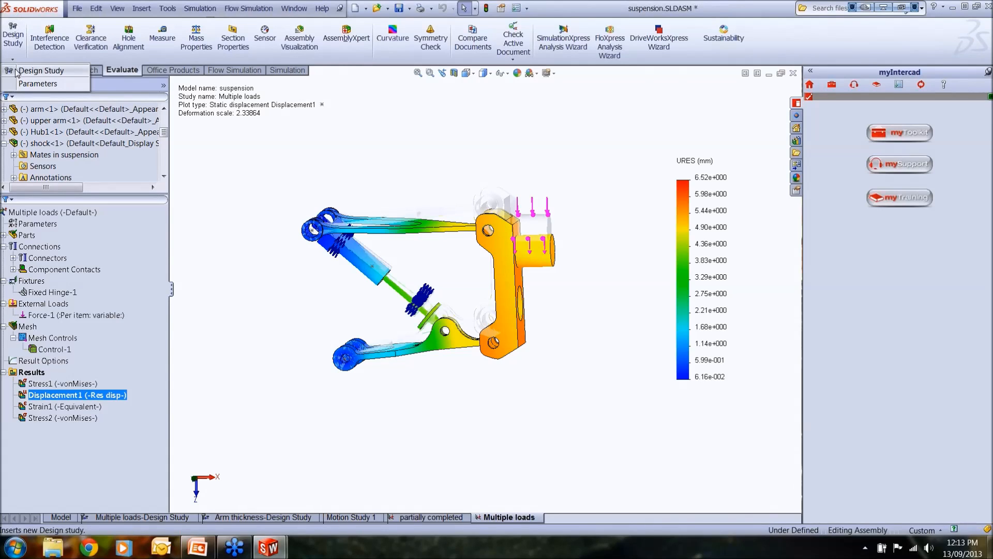
pyautogui.click(17, 72)
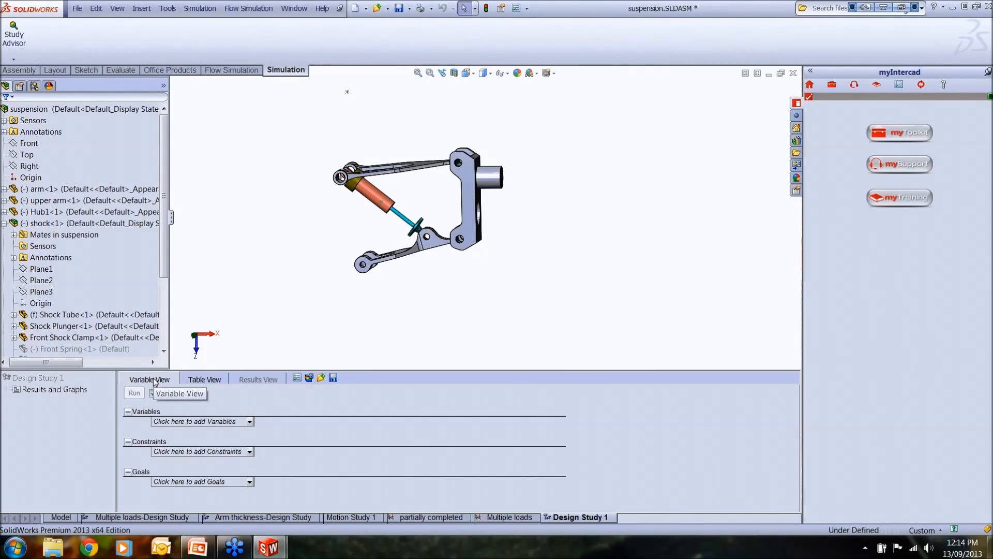
pyautogui.click(209, 380)
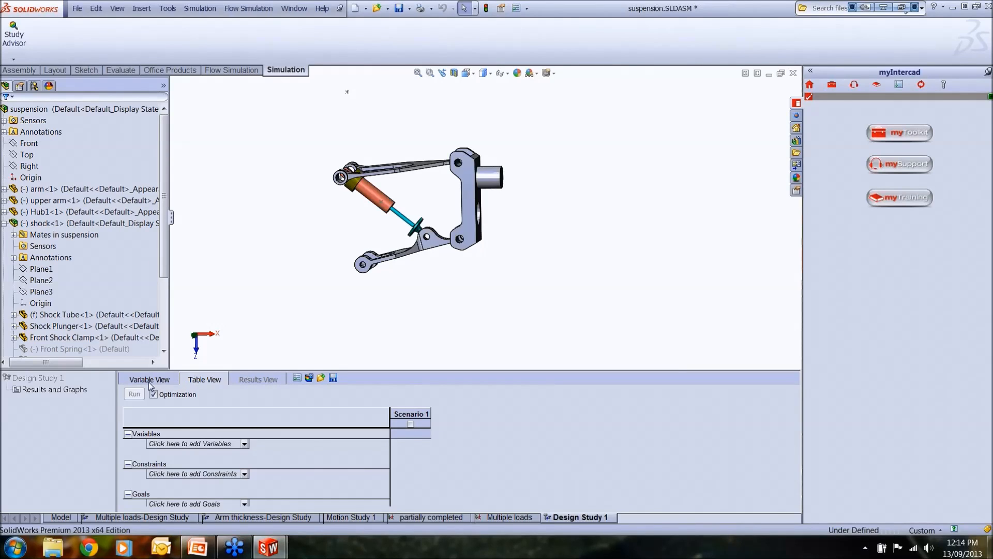
pyautogui.click(149, 381)
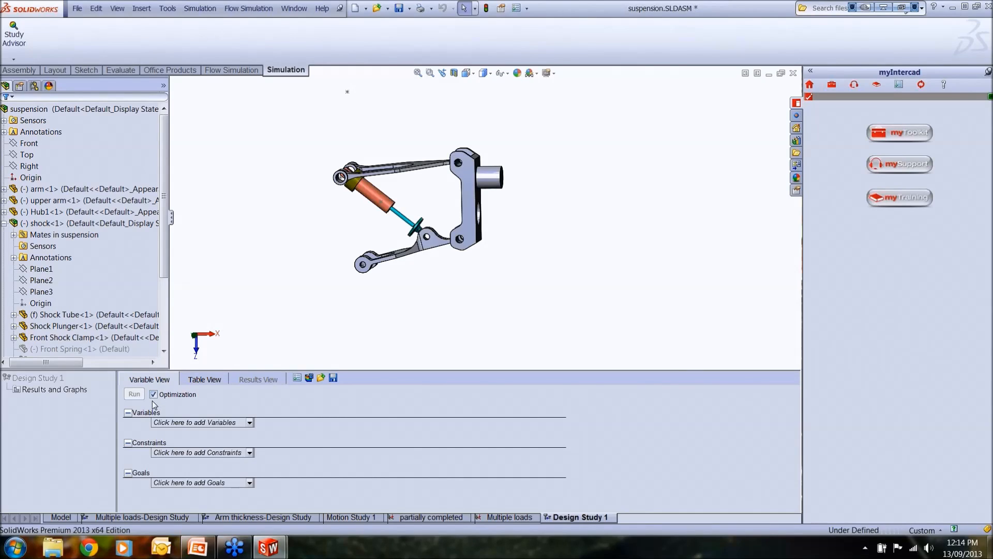
pyautogui.click(153, 394)
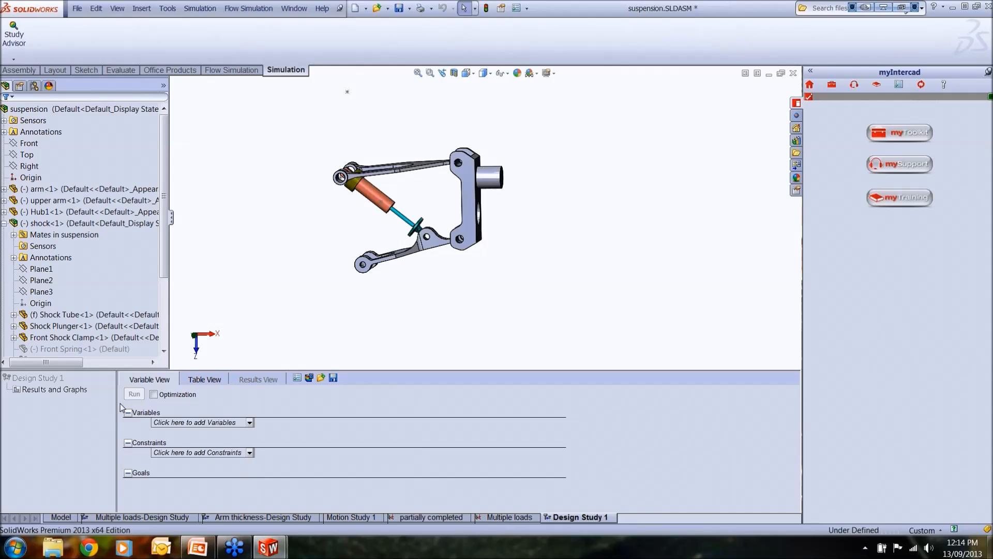
# Review the existing parameters through the design study's Add Parameter option and close the dialog without changes.
pyautogui.click(250, 423)
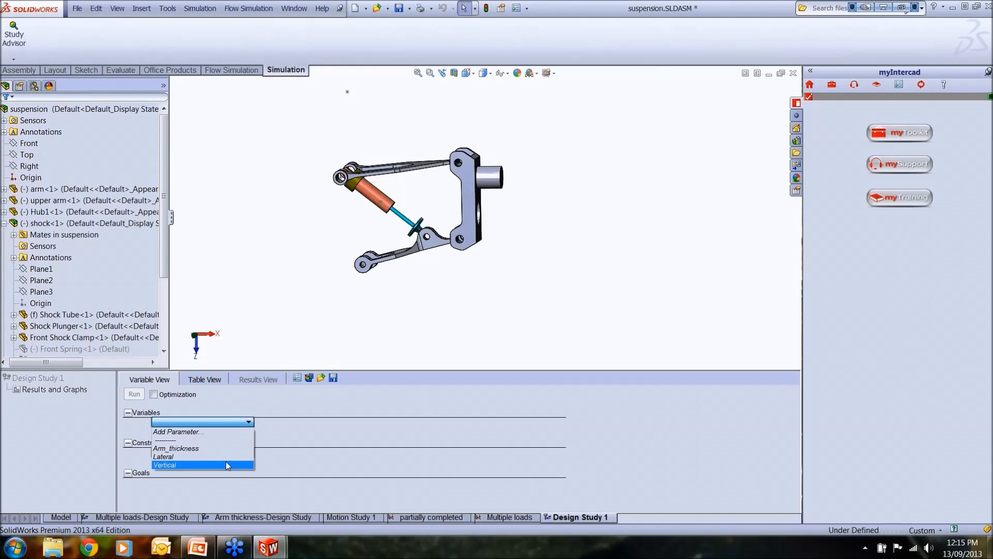
pyautogui.click(200, 433)
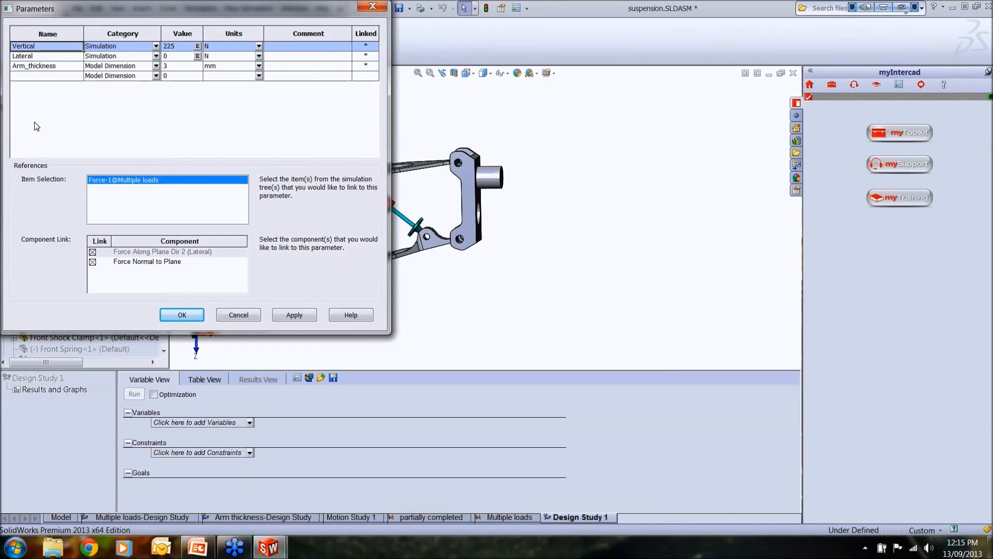
pyautogui.click(259, 314)
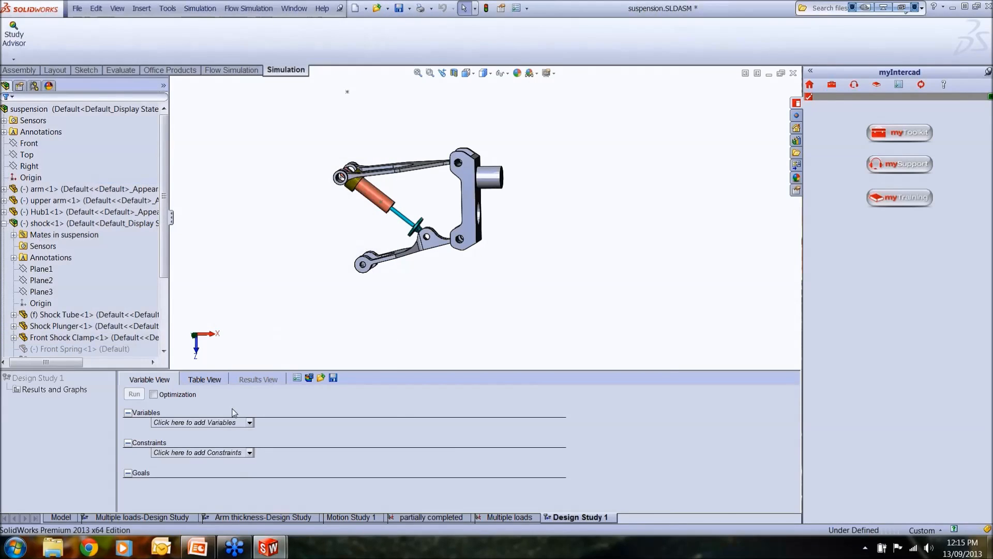
# Add the Lateral parameter as a variable of Design Study 1.
pyautogui.click(249, 422)
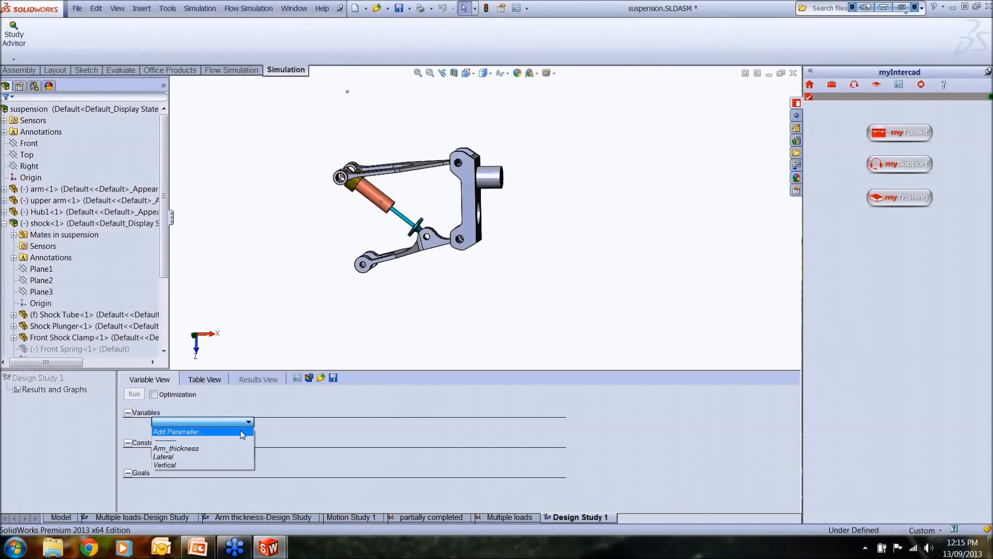
pyautogui.click(228, 458)
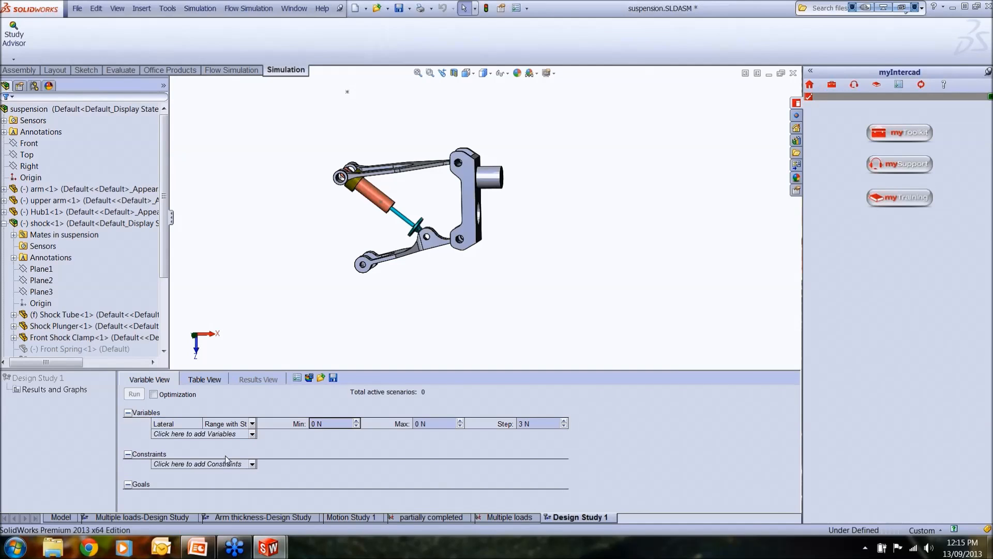
# Try to define the Lateral variable as a Range while Optimization is switched off.
pyautogui.click(252, 423)
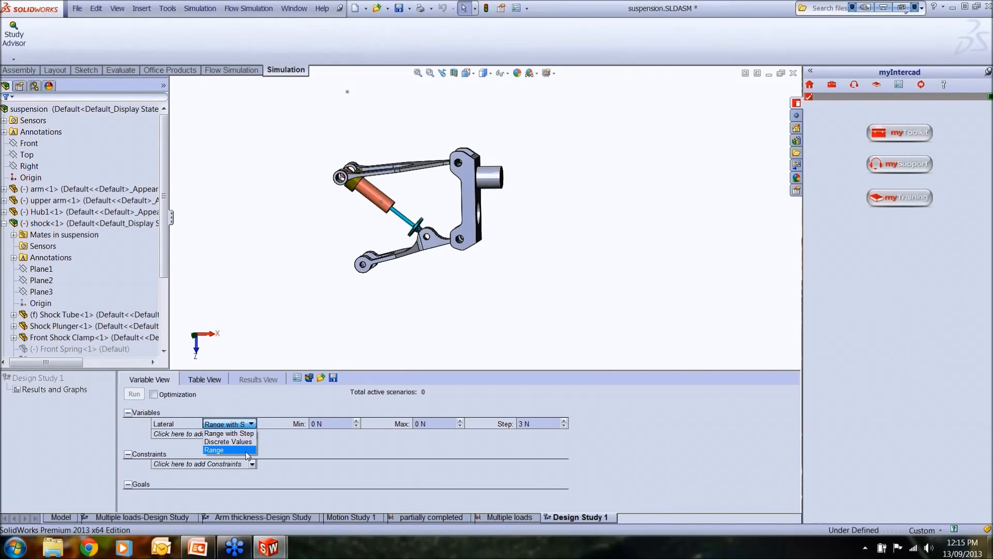
pyautogui.click(247, 453)
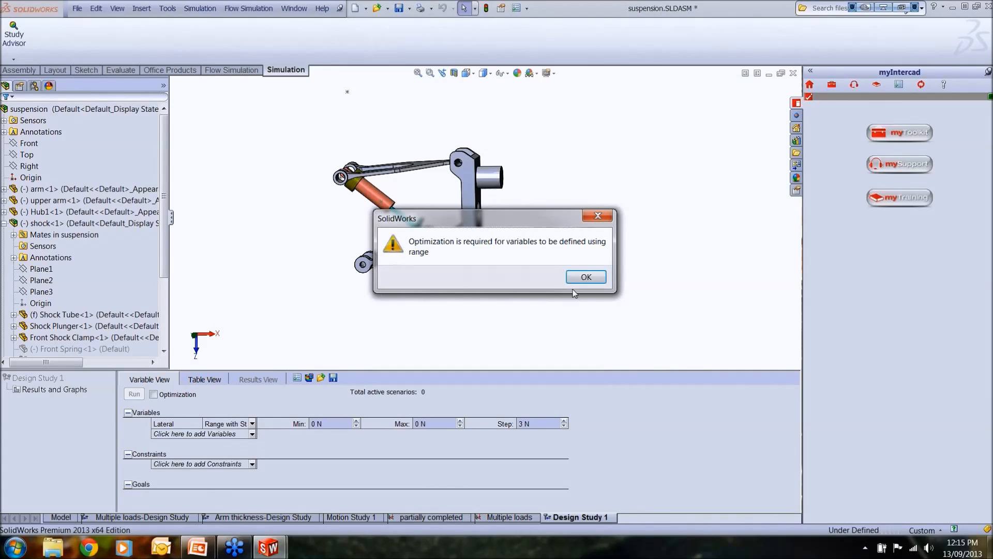
pyautogui.click(584, 277)
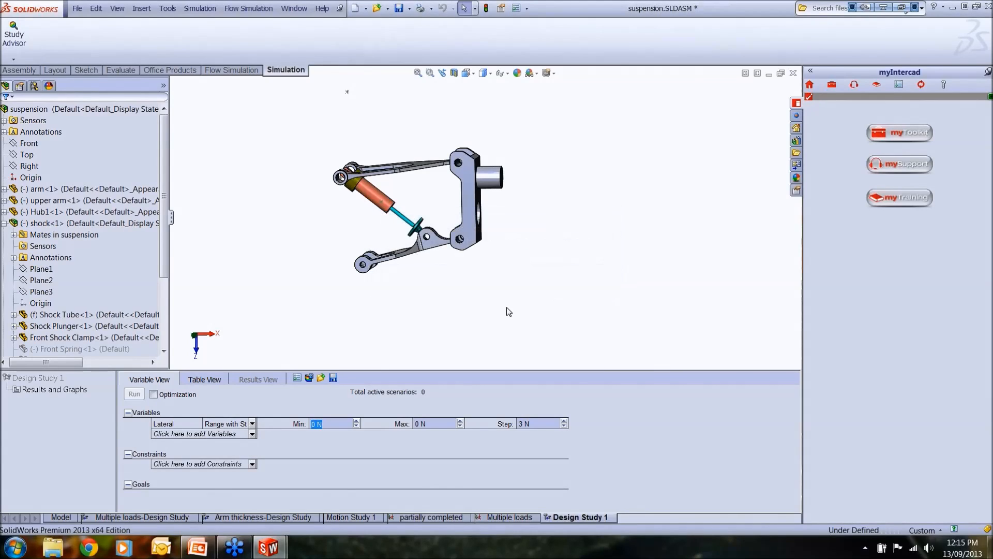
pyautogui.click(253, 424)
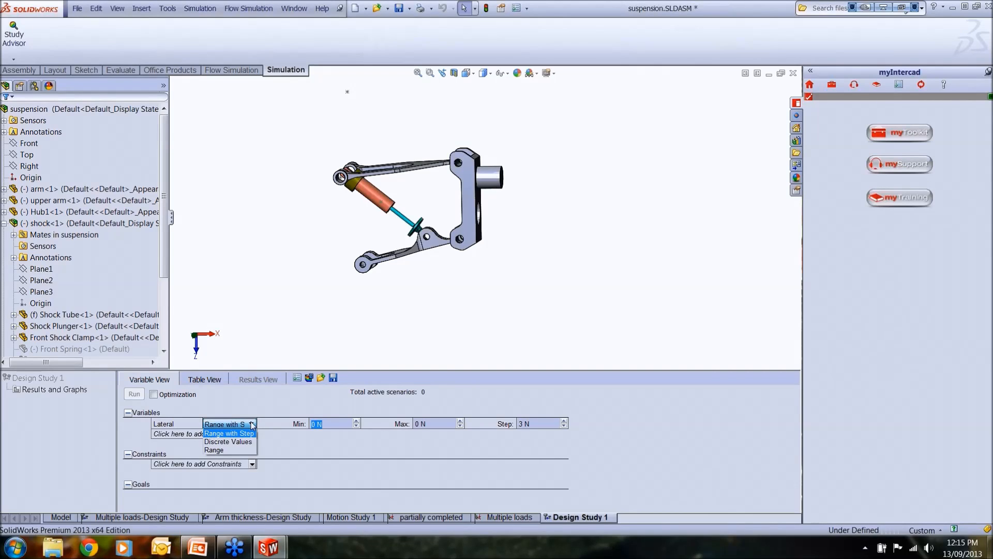
pyautogui.click(235, 449)
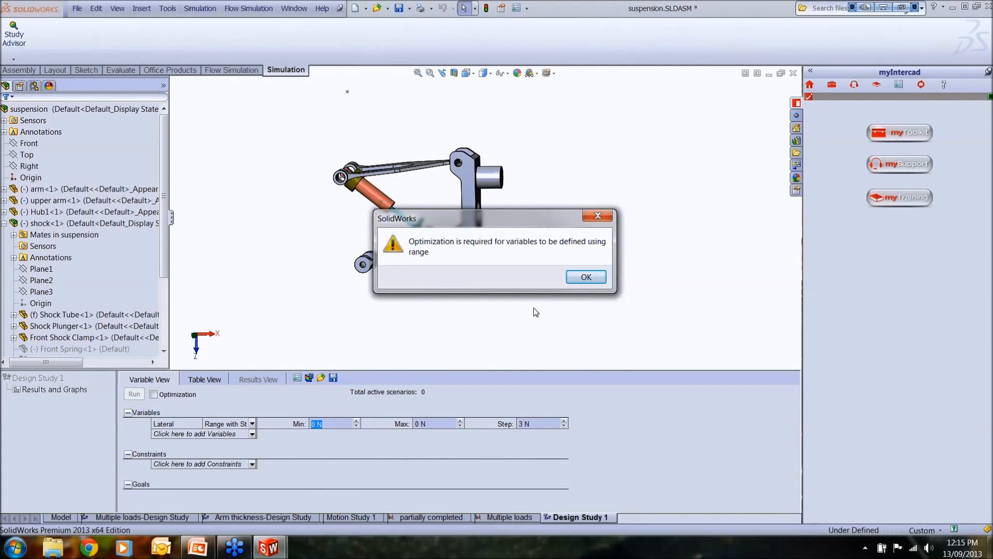
pyautogui.click(578, 283)
# Check the scenario load values in the existing Multiple loads-Design Study and return to Design Study 1.
pyautogui.click(151, 518)
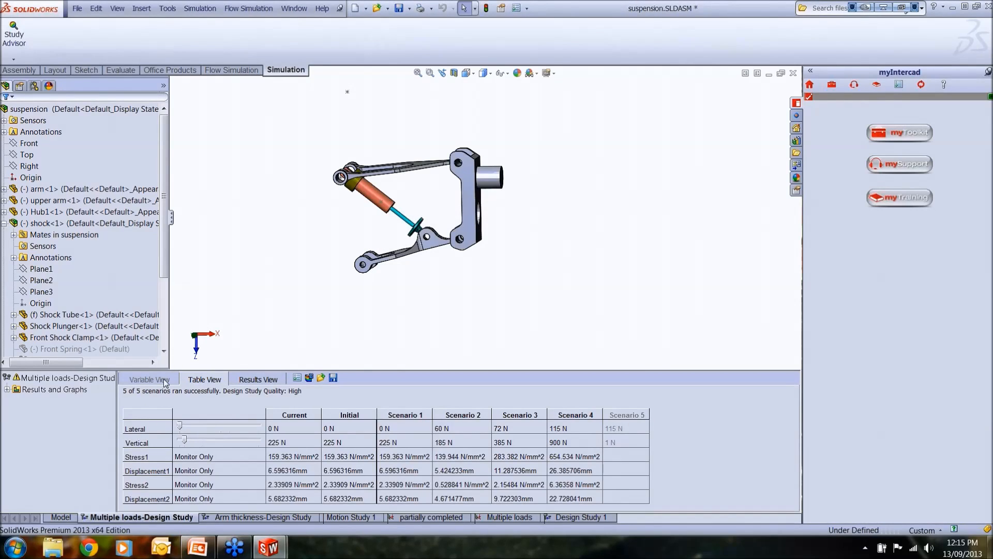
pyautogui.click(186, 382)
pyautogui.click(574, 519)
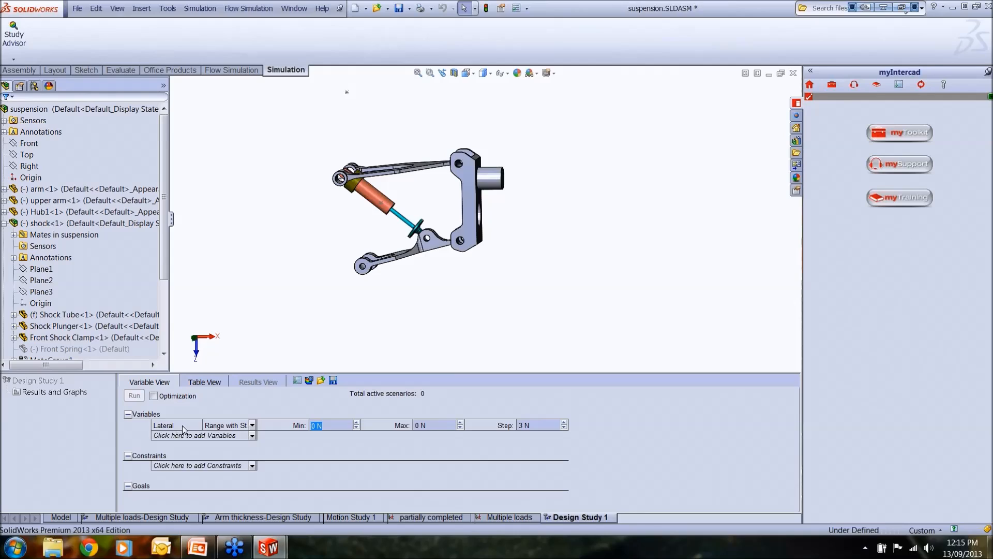
# Try once more to change the Lateral variable's definition from Range with Step to Range.
pyautogui.click(253, 426)
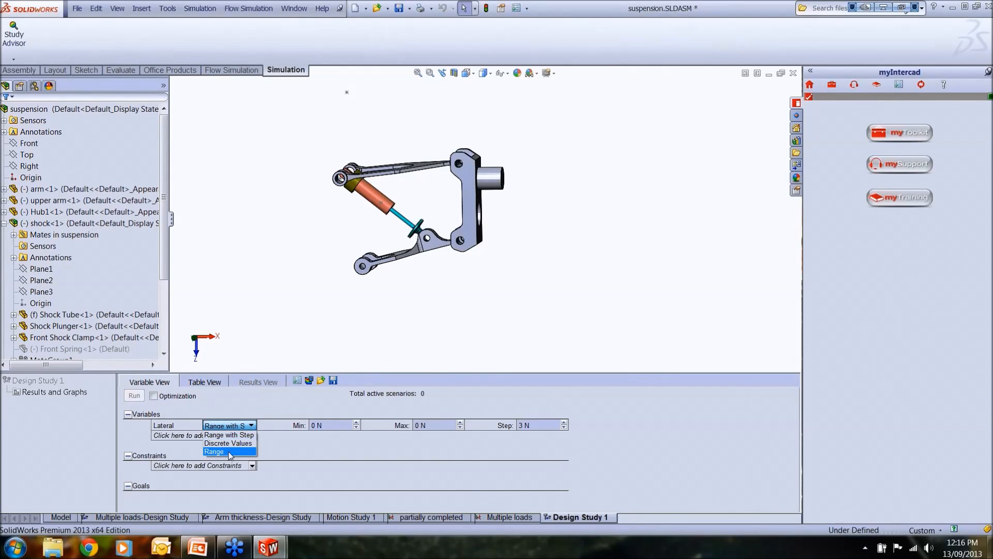
pyautogui.click(232, 451)
pyautogui.click(586, 277)
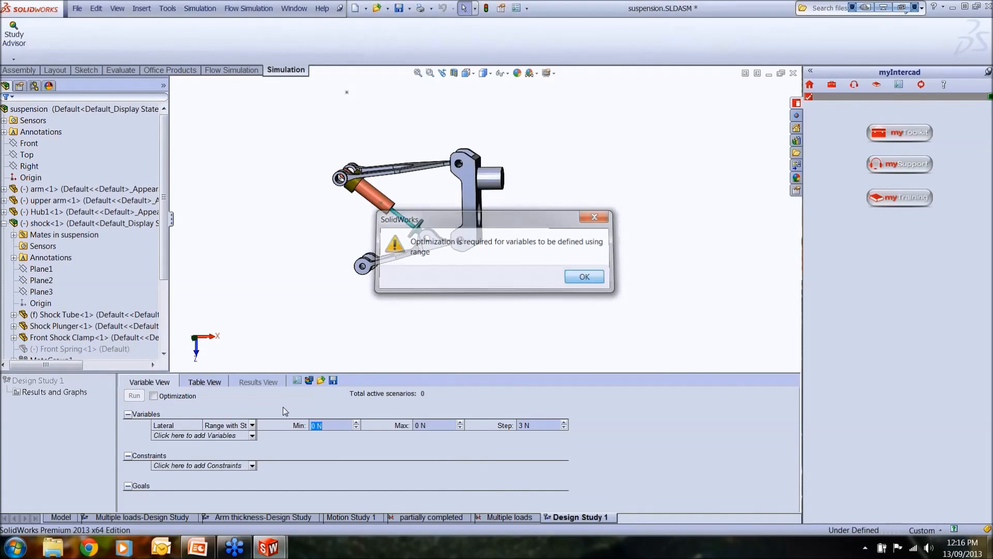
# Define the Lateral variable by the discrete values 0, 60, 72 and 115 N.
pyautogui.click(251, 425)
pyautogui.click(237, 444)
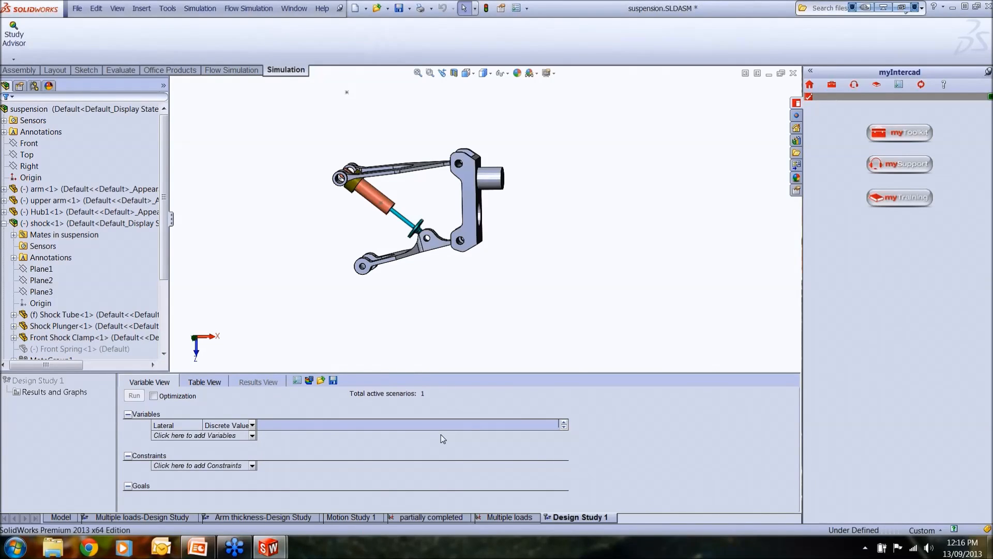
pyautogui.write('0,60,72,115')
pyautogui.press('Return')
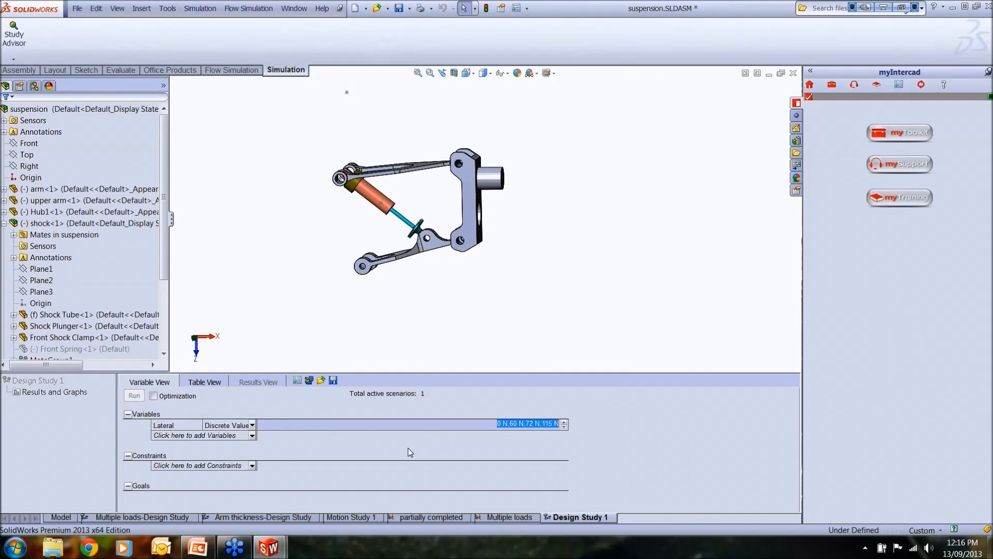
# Add the Vertical parameter as a second variable with the discrete values 225, 185, 385 and 900 N.
pyautogui.click(252, 435)
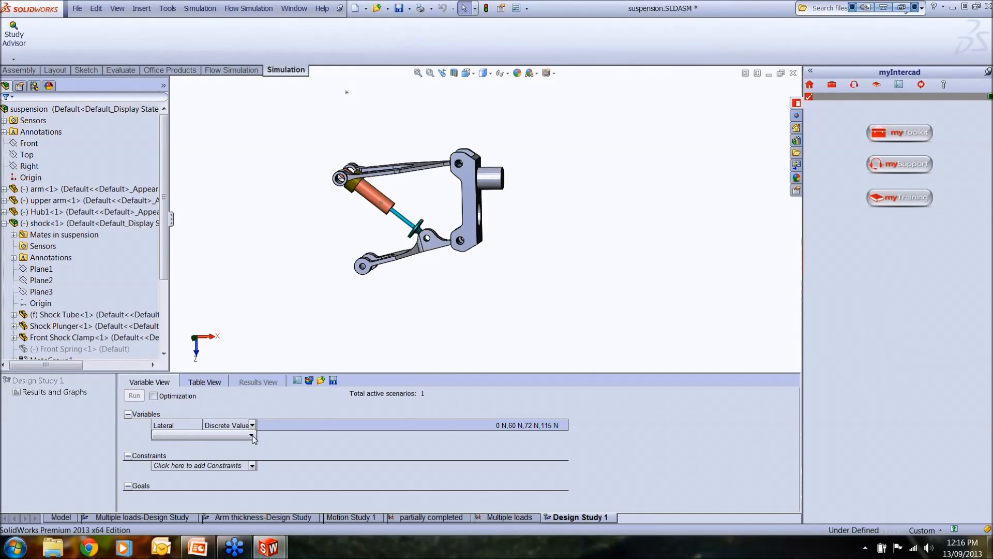
pyautogui.click(232, 469)
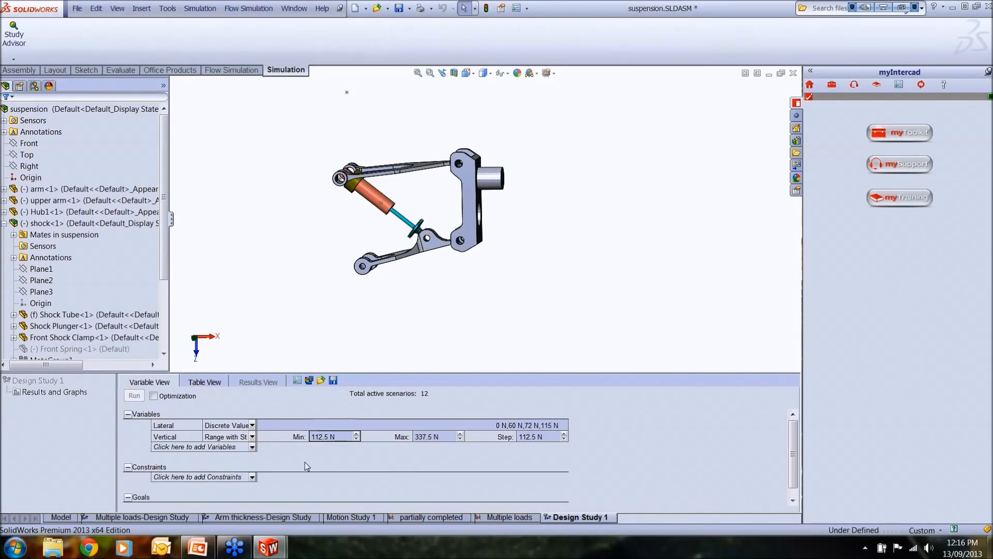
pyautogui.click(252, 436)
pyautogui.click(228, 456)
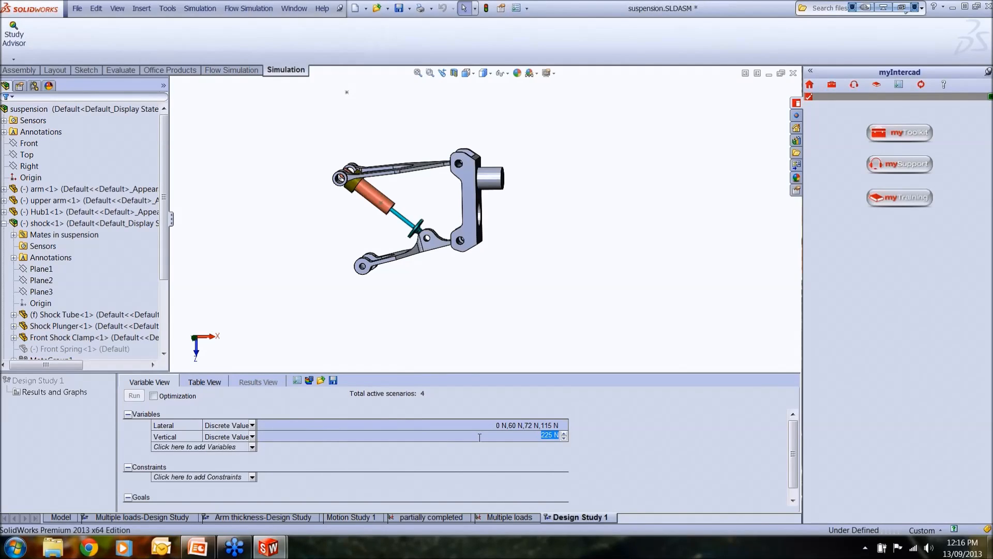
pyautogui.write('225,185,385,900')
pyautogui.press('Return')
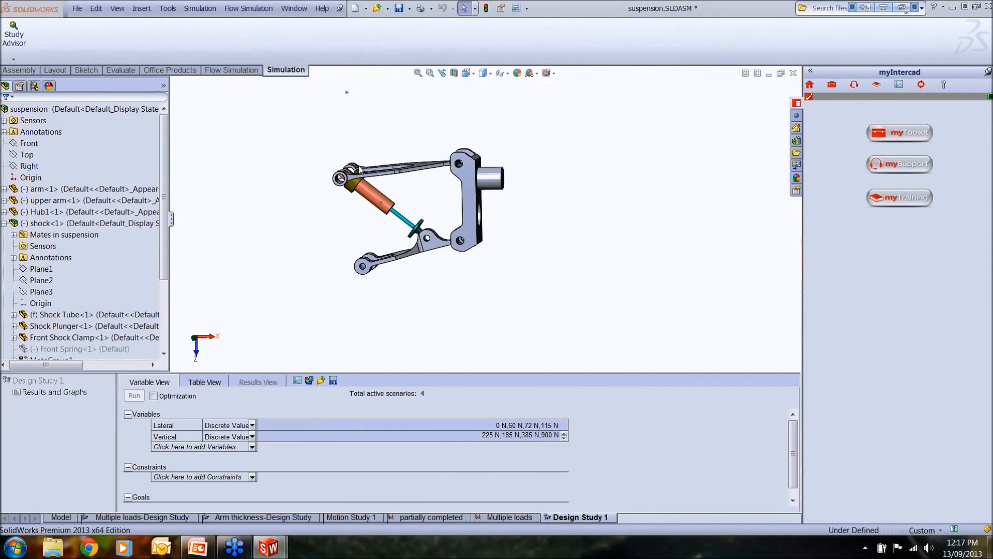
# Start a new sensor and set its type to Simulation Data.
pyautogui.click(118, 74)
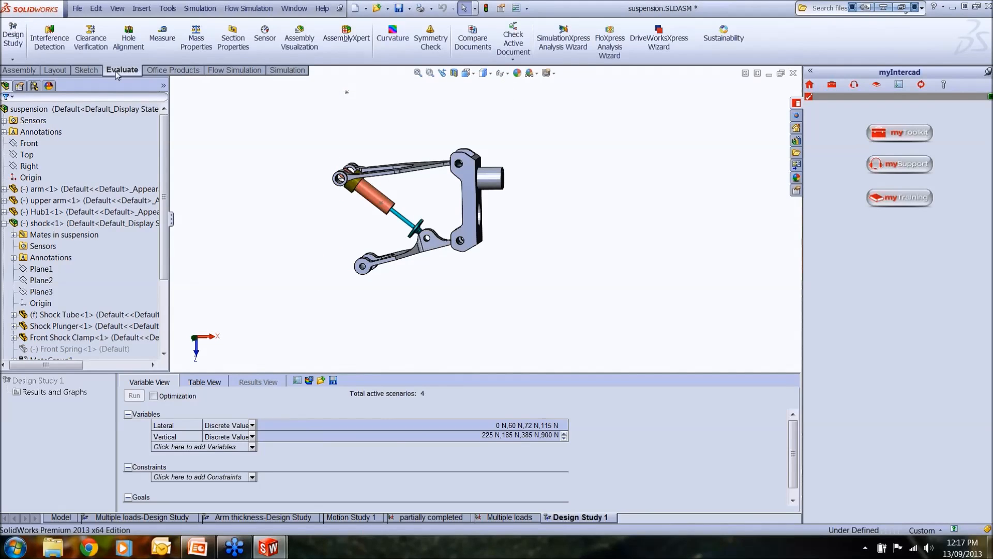
pyautogui.click(265, 39)
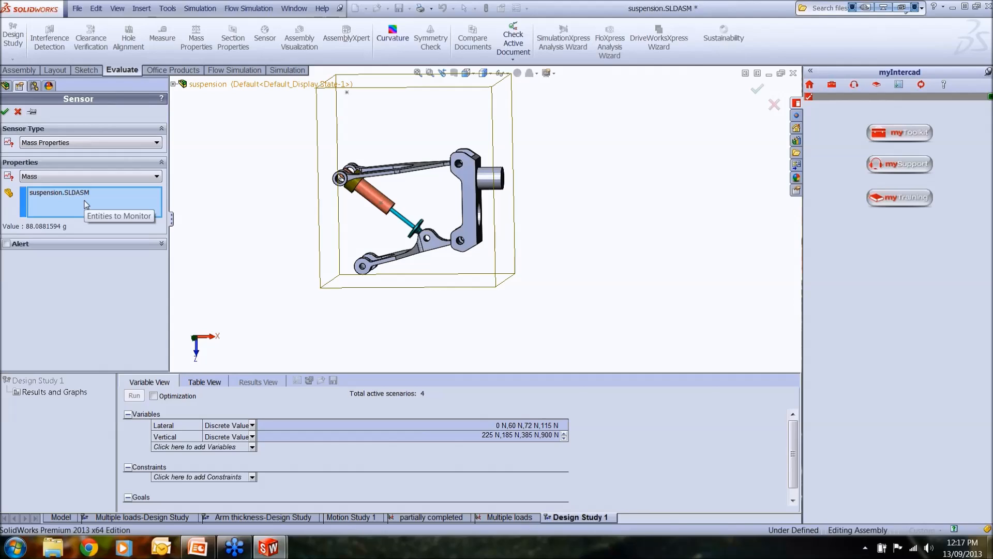
pyautogui.click(92, 147)
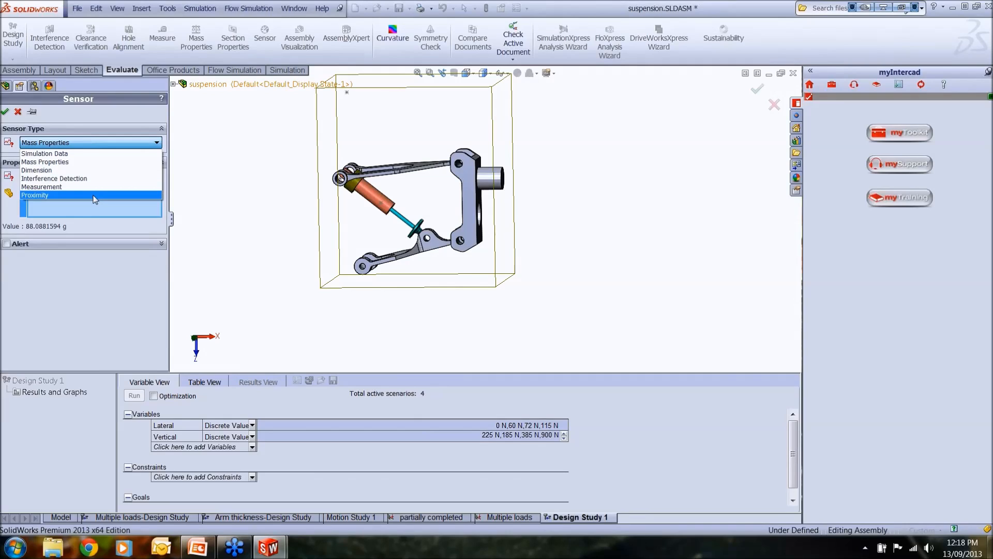
pyautogui.click(115, 144)
pyautogui.click(116, 145)
pyautogui.click(111, 153)
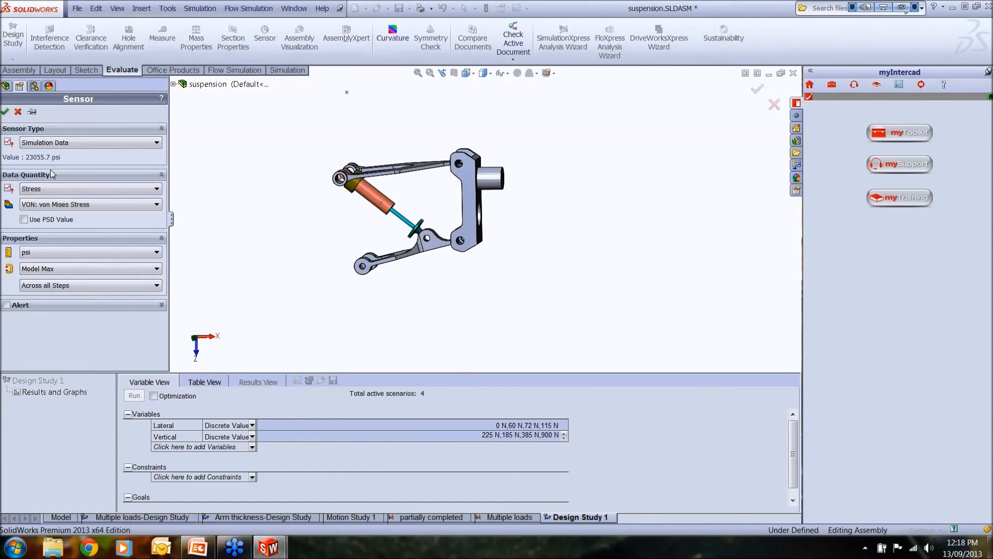
# Set the new sensor to track von Mises stress in N/mm^2 (MPa).
pyautogui.click(86, 190)
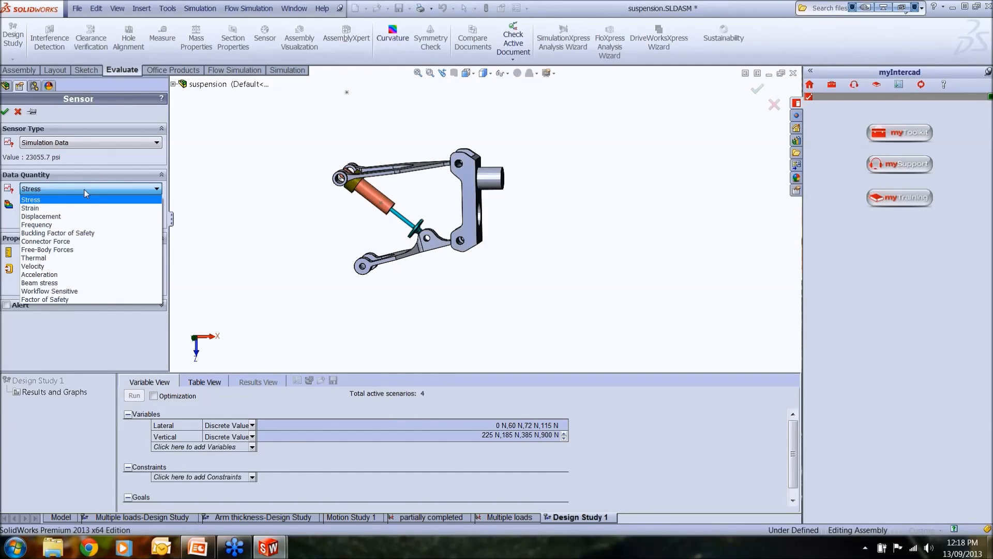
pyautogui.click(87, 200)
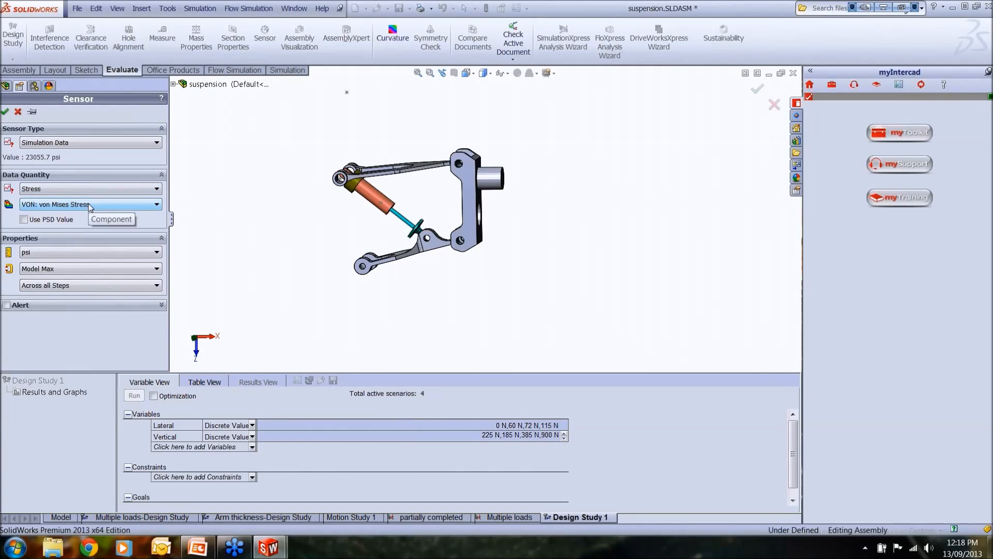
pyautogui.click(90, 205)
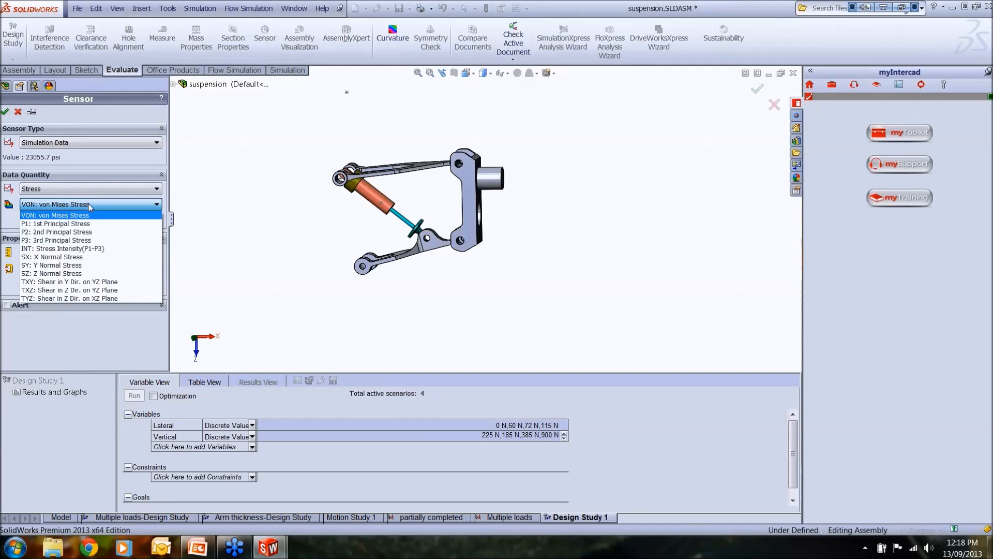
pyautogui.click(90, 205)
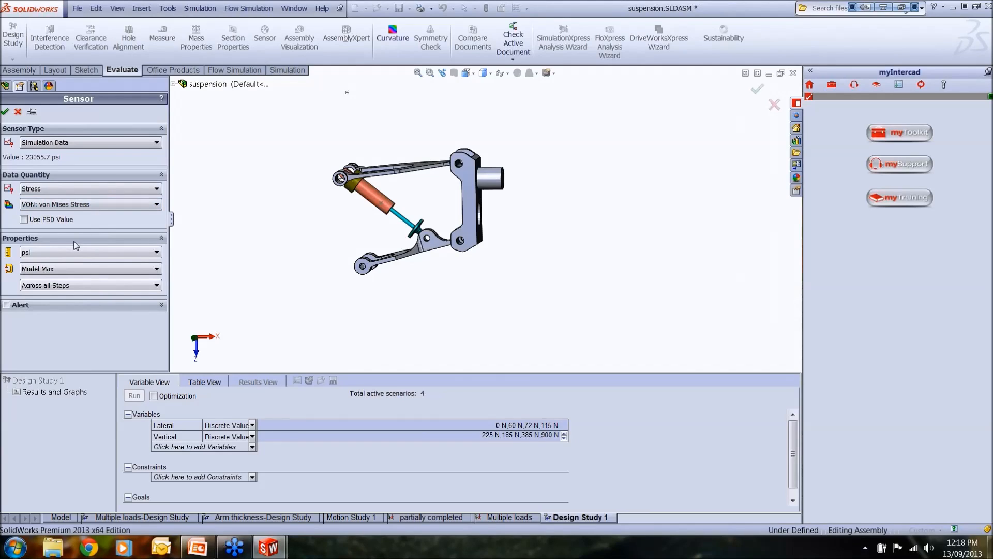
pyautogui.click(84, 253)
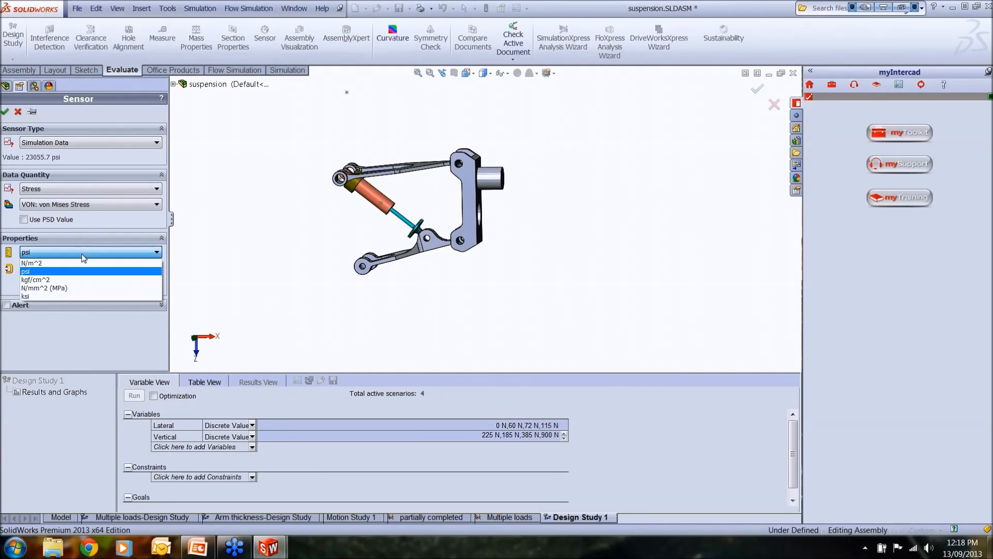
pyautogui.click(83, 288)
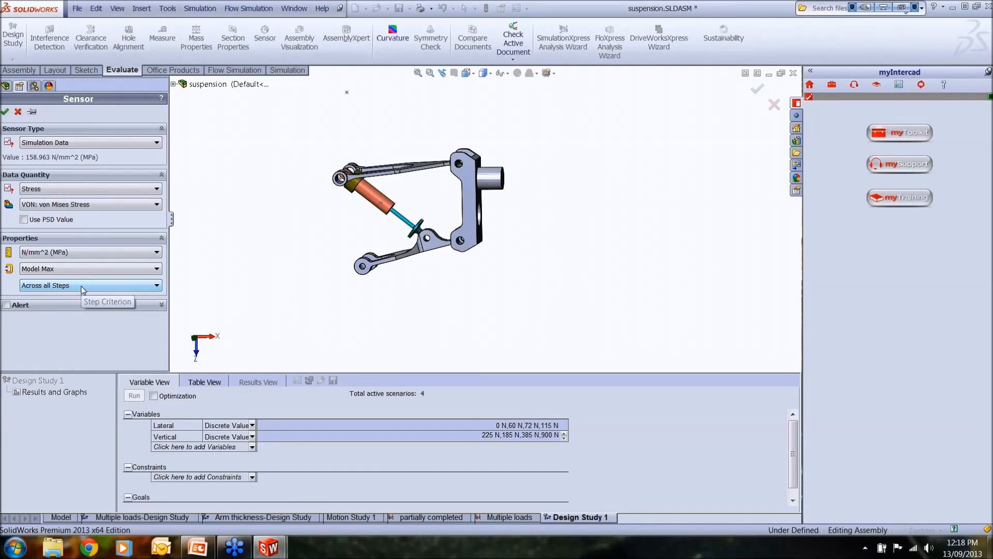
# Try Max over Selected Entities on a lower corner vertex and the large outer face of the hub, and discard the new sensor.
pyautogui.click(88, 270)
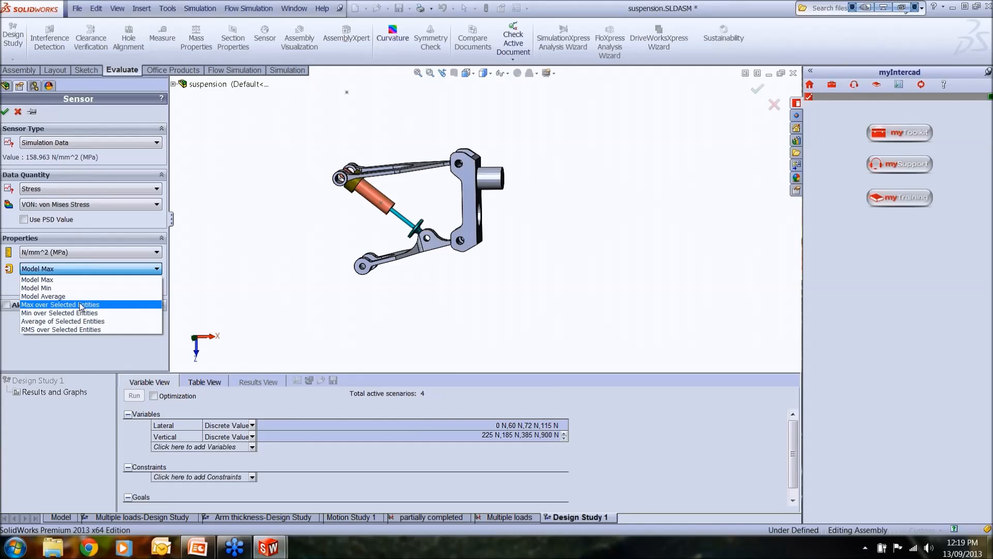
pyautogui.click(82, 305)
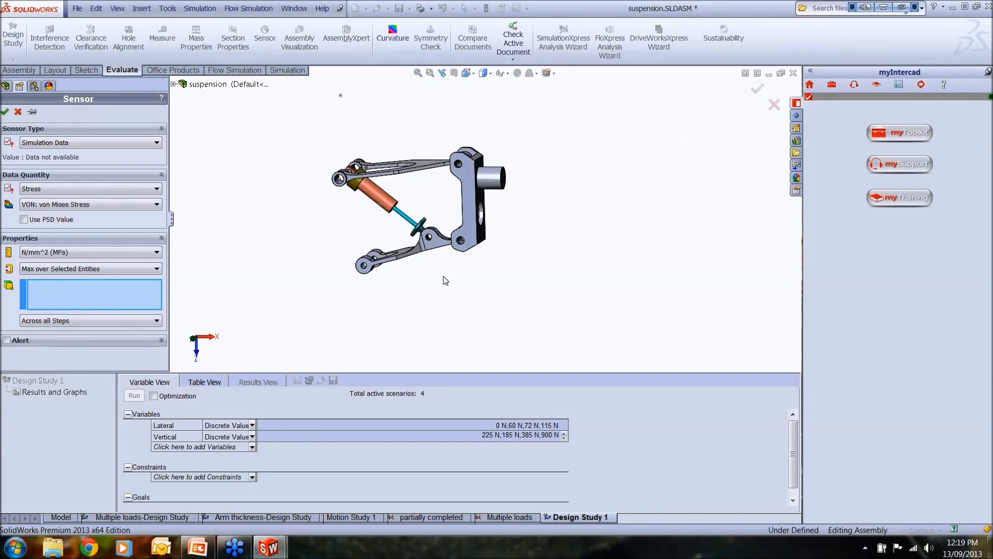
pyautogui.moveTo(445, 280); pyautogui.dragTo(429, 290, button='middle')
pyautogui.scroll(-3, 481, 274)
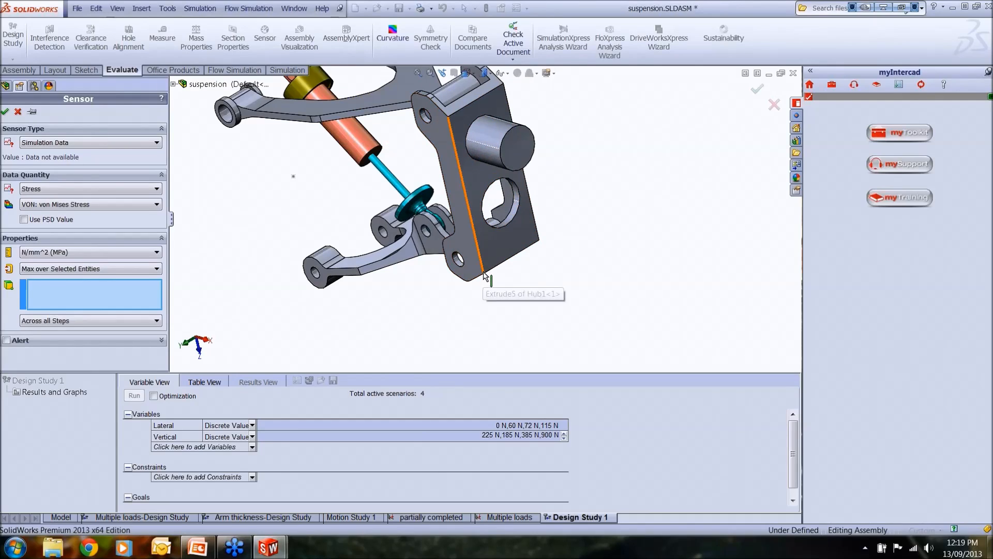
pyautogui.click(484, 274)
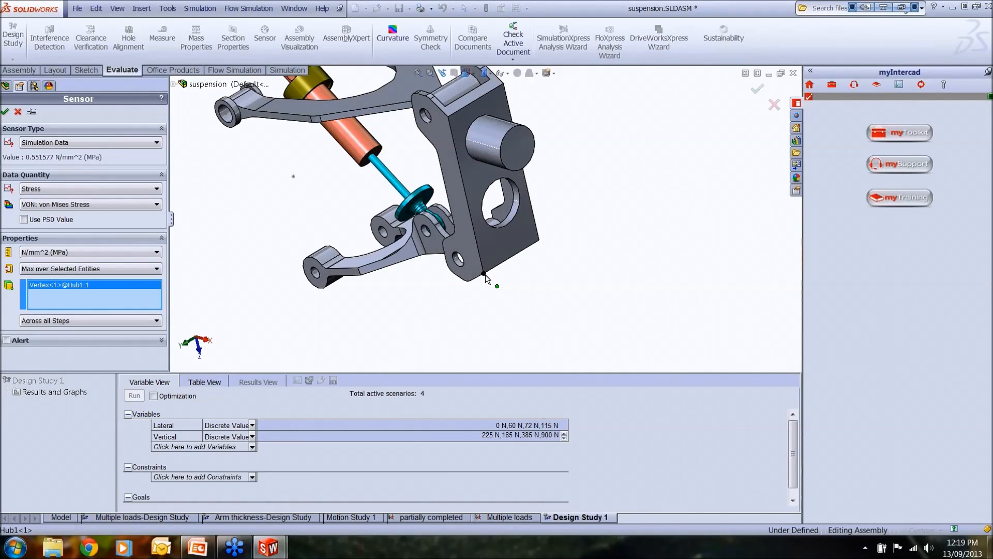
pyautogui.click(484, 275)
pyautogui.click(500, 263)
pyautogui.click(500, 263)
pyautogui.click(494, 249)
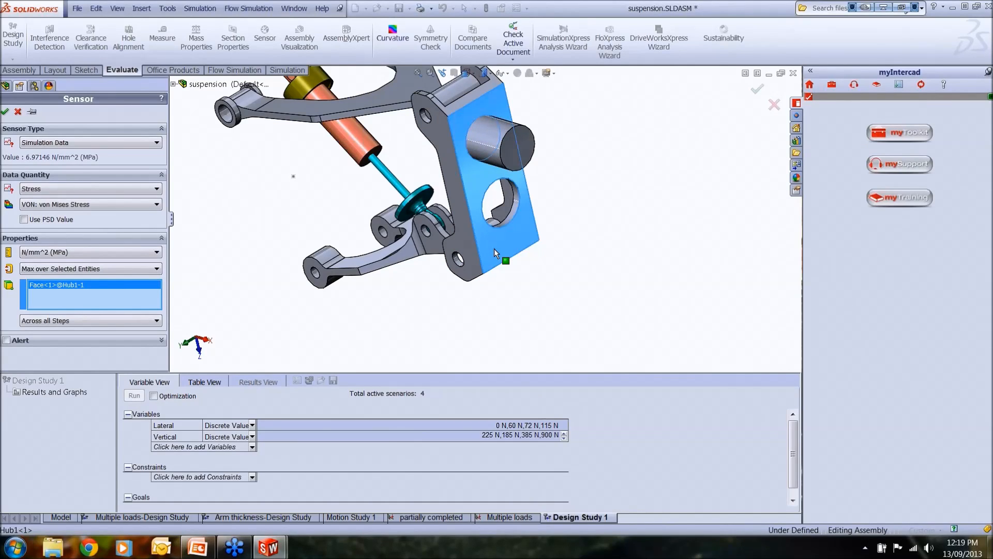
pyautogui.click(494, 249)
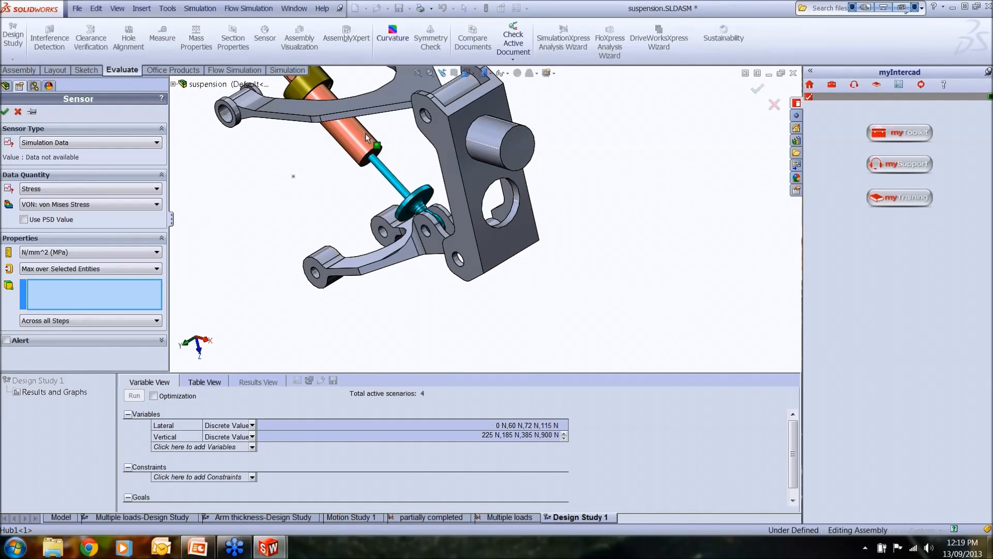
pyautogui.click(18, 112)
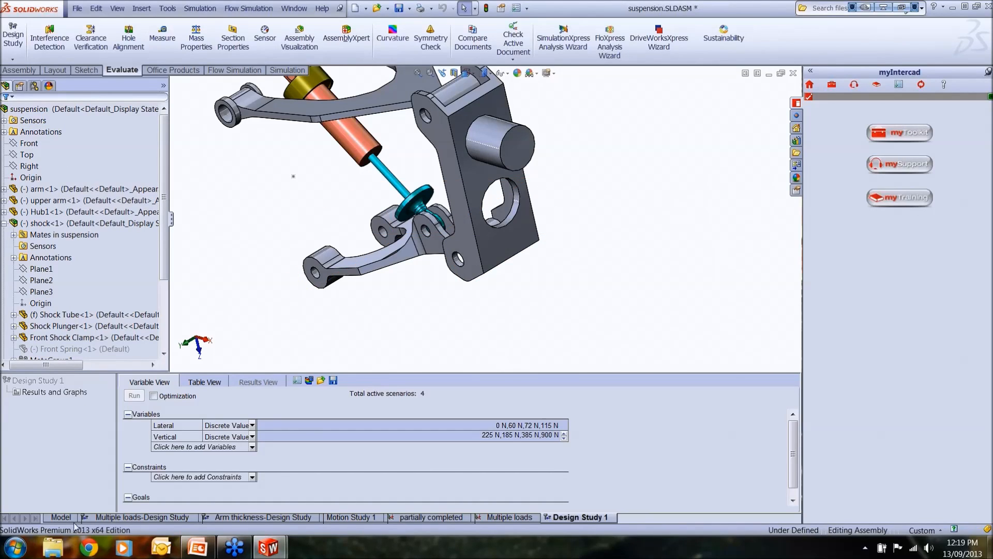
# Examine the definitions of the existing Stress1 and Displacement1 sensors without changing them.
pyautogui.click(4, 120)
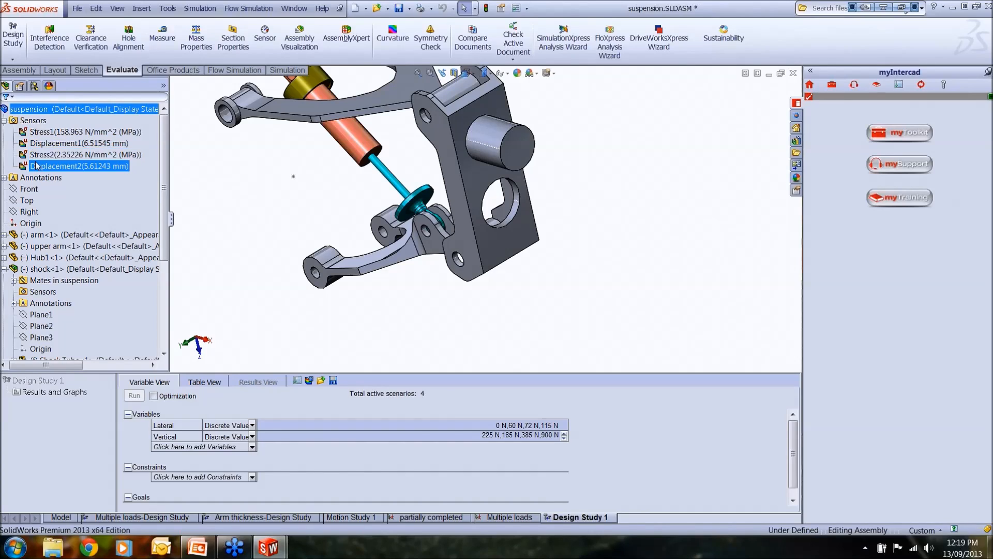
pyautogui.rightClick(51, 133)
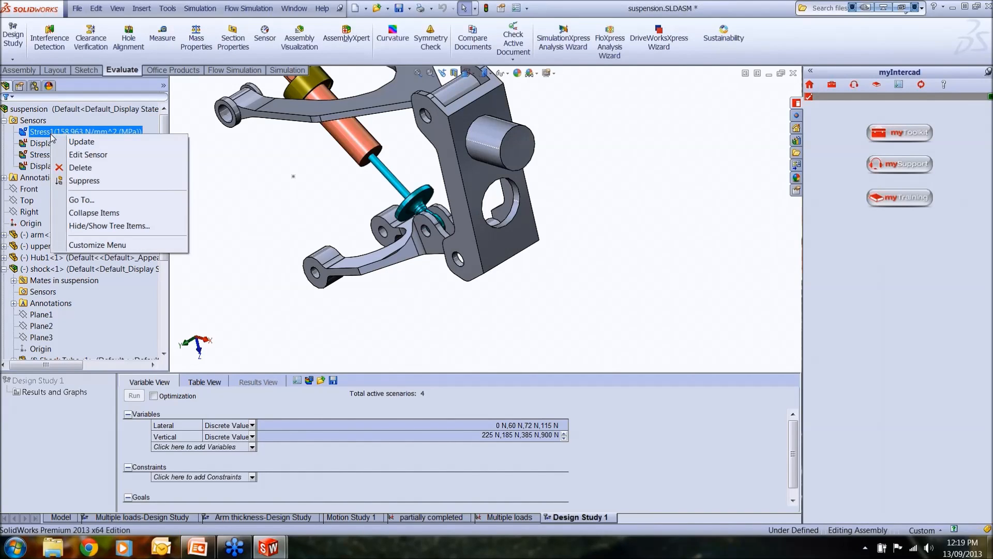
pyautogui.click(76, 155)
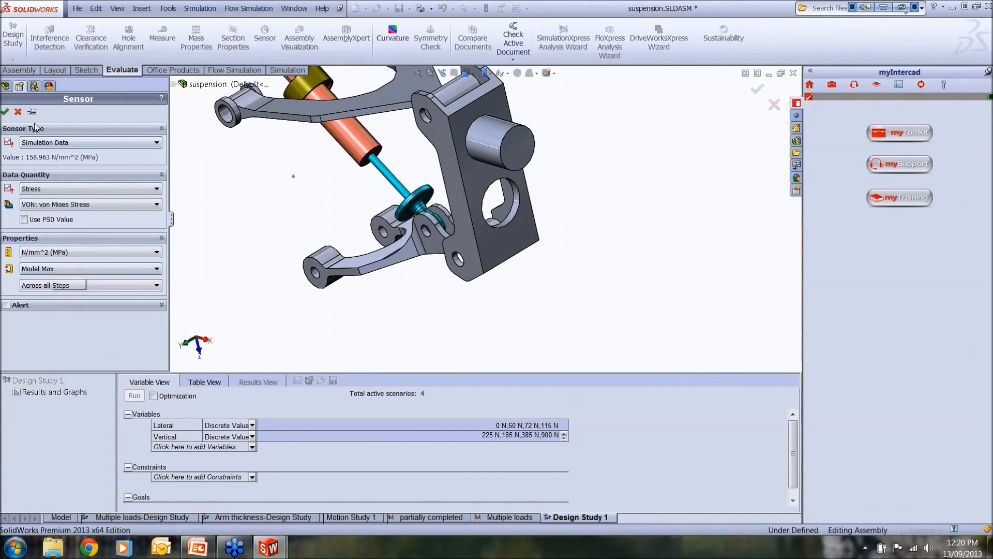
pyautogui.click(17, 112)
pyautogui.click(43, 144)
pyautogui.rightClick(44, 146)
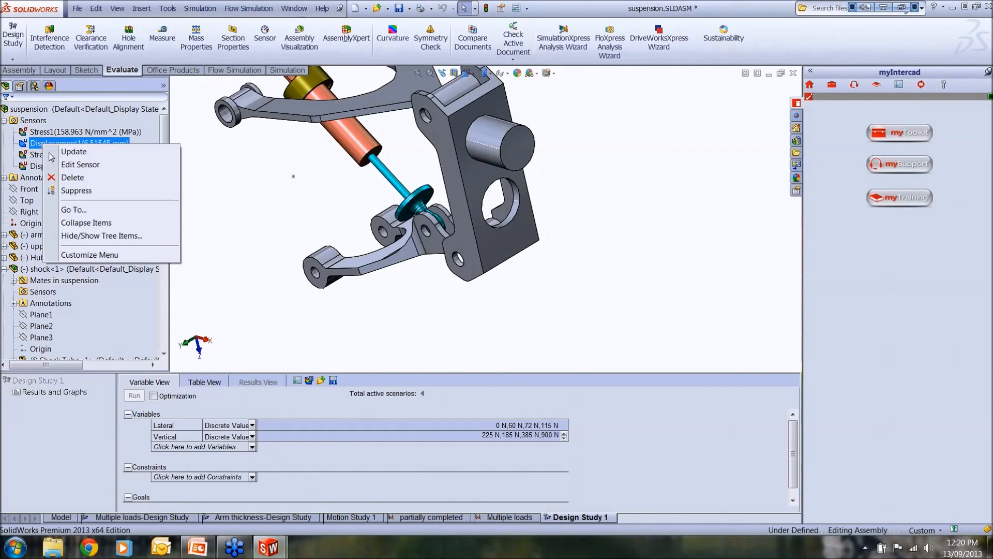
pyautogui.click(74, 164)
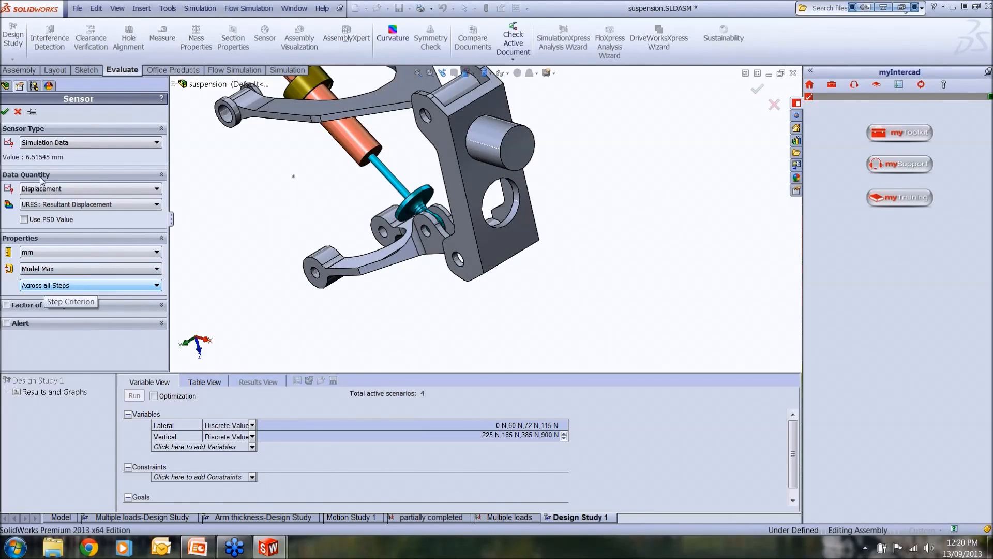
pyautogui.click(18, 111)
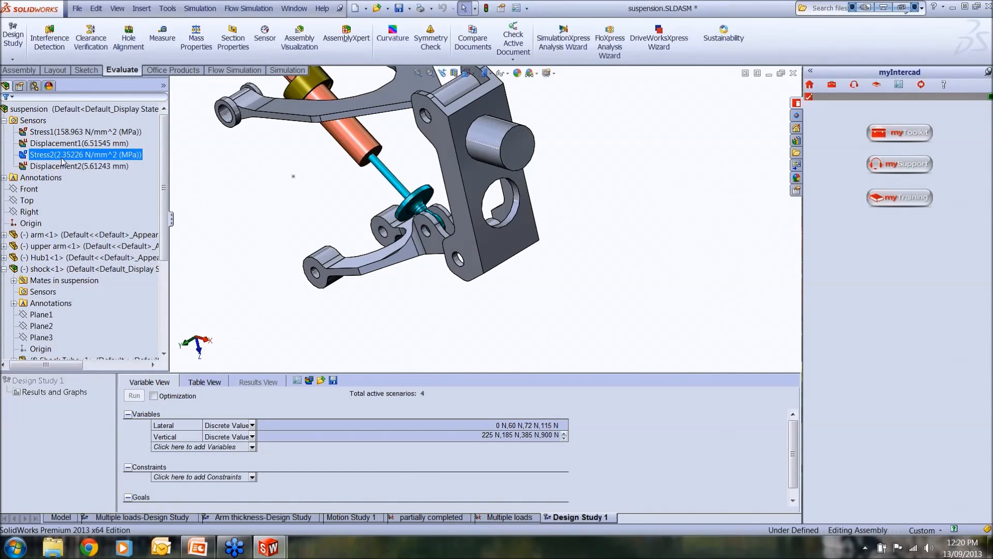
# Examine the definitions and monitored entities of the Stress2 and Displacement2 sensors without changing them.
pyautogui.rightClick(63, 162)
pyautogui.click(93, 179)
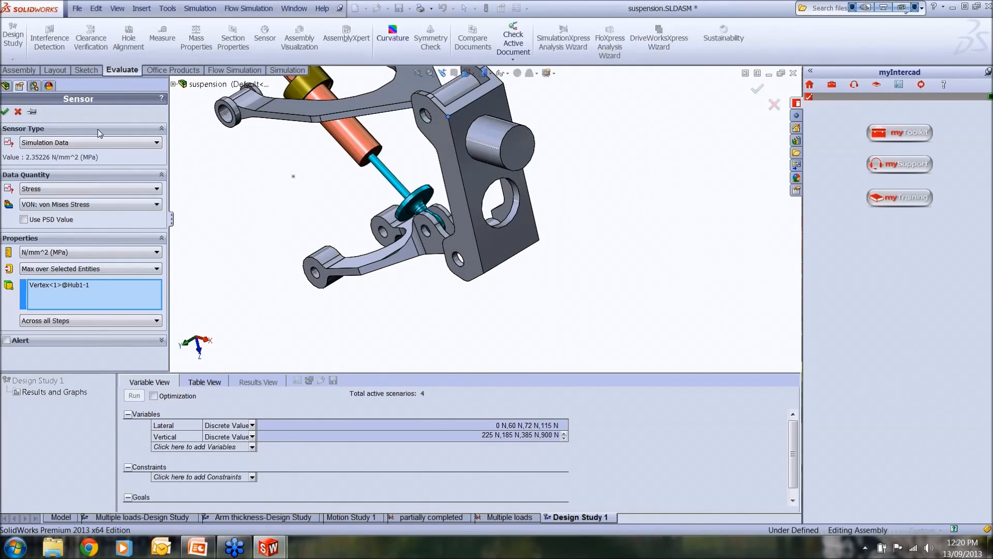
pyautogui.click(4, 111)
pyautogui.click(41, 177)
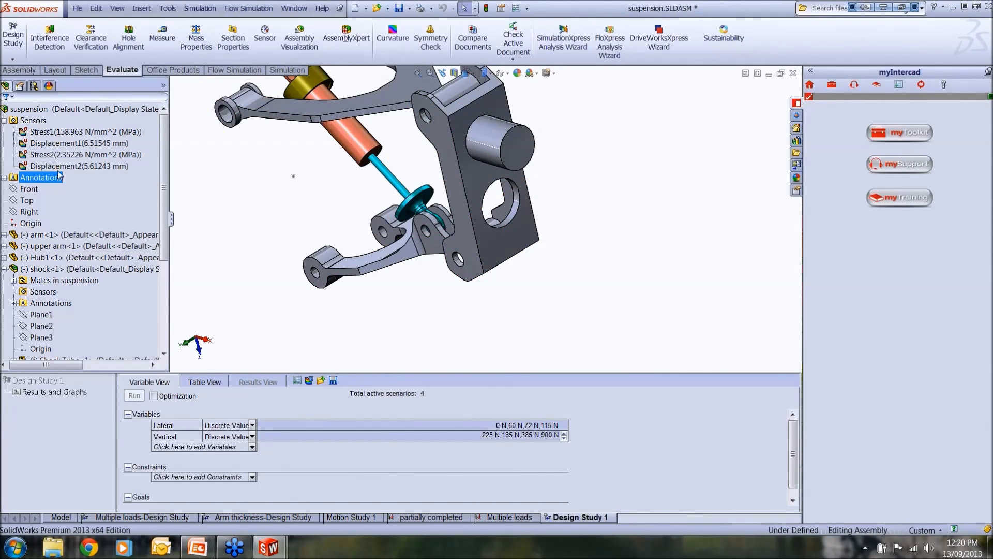
pyautogui.click(58, 166)
pyautogui.rightClick(58, 166)
pyautogui.click(91, 195)
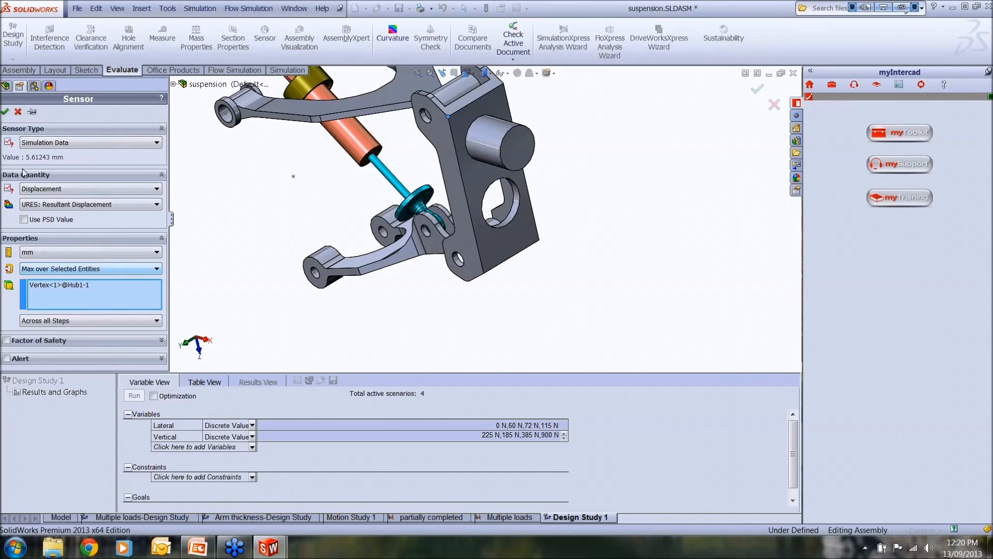
pyautogui.click(19, 113)
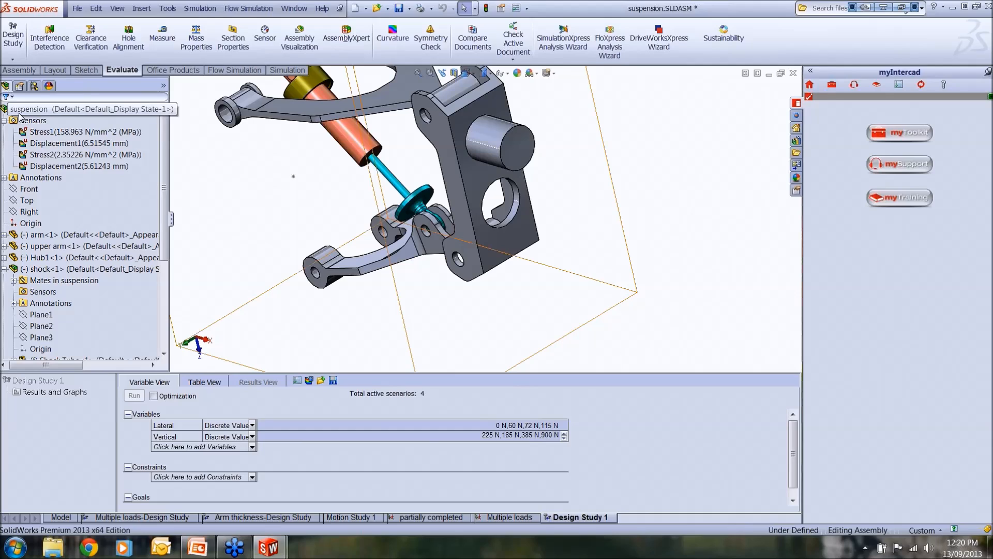
pyautogui.click(20, 114)
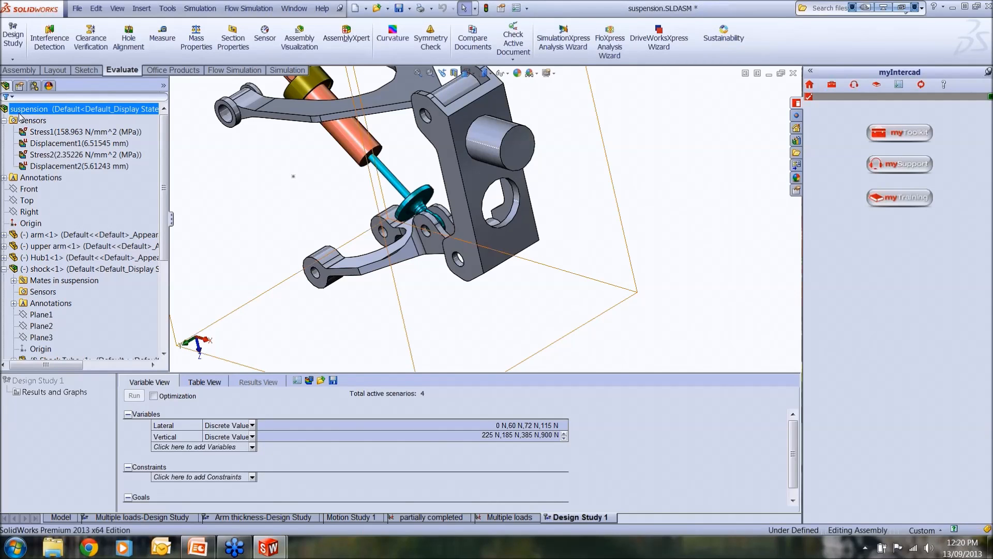
pyautogui.click(249, 161)
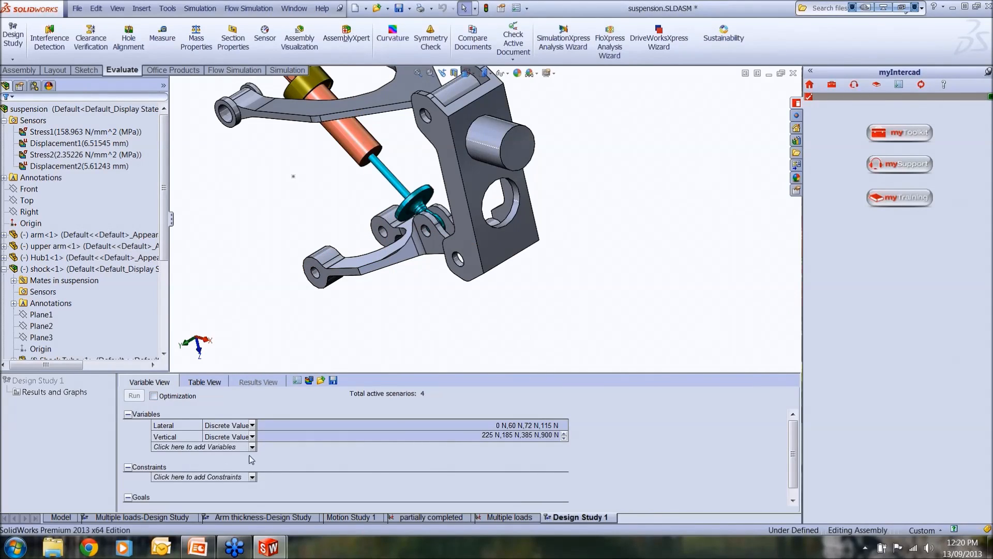
# Add the Stress1 sensor as a Monitor Only constraint evaluated by the Multiple loads study.
pyautogui.scroll(-1, 446, 477)
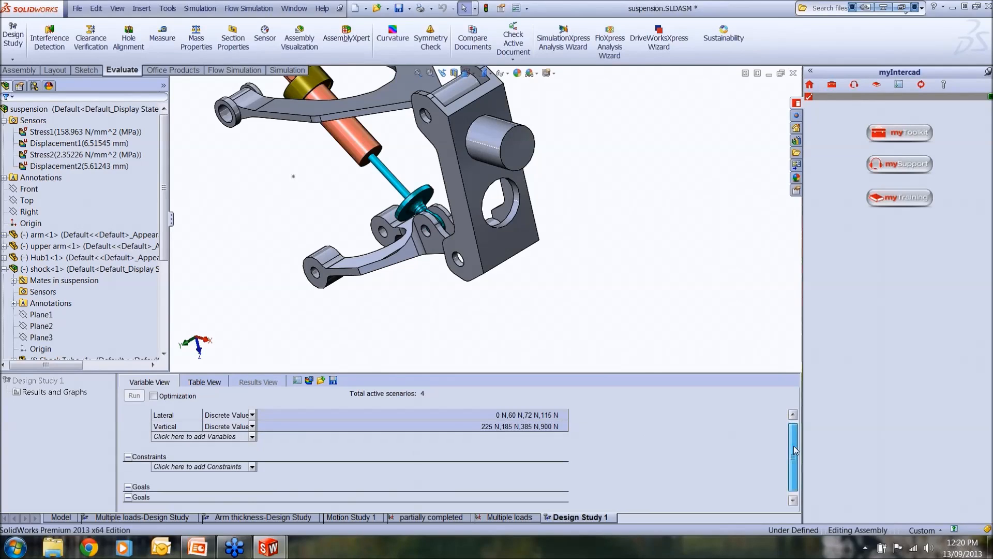
pyautogui.click(252, 466)
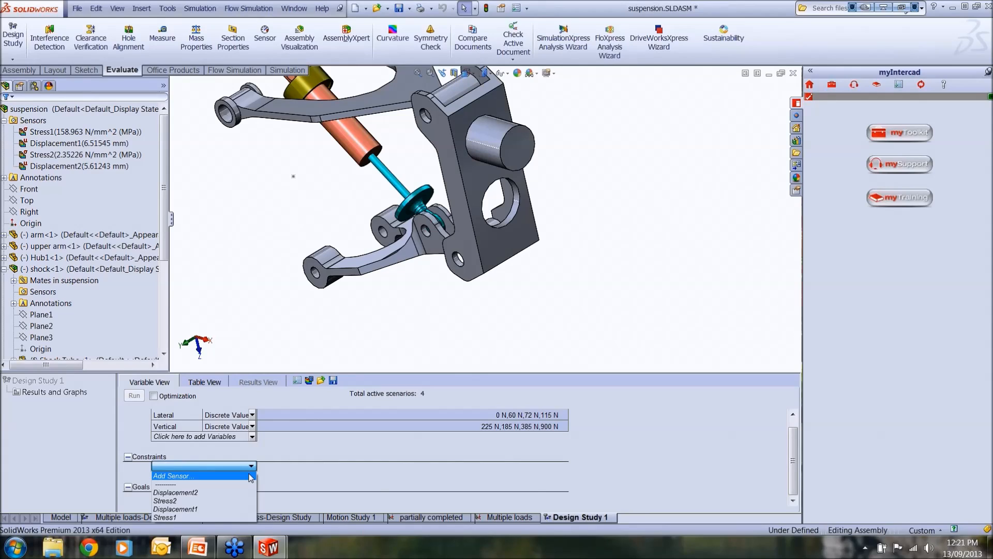
pyautogui.click(235, 517)
pyautogui.click(252, 469)
pyautogui.click(248, 478)
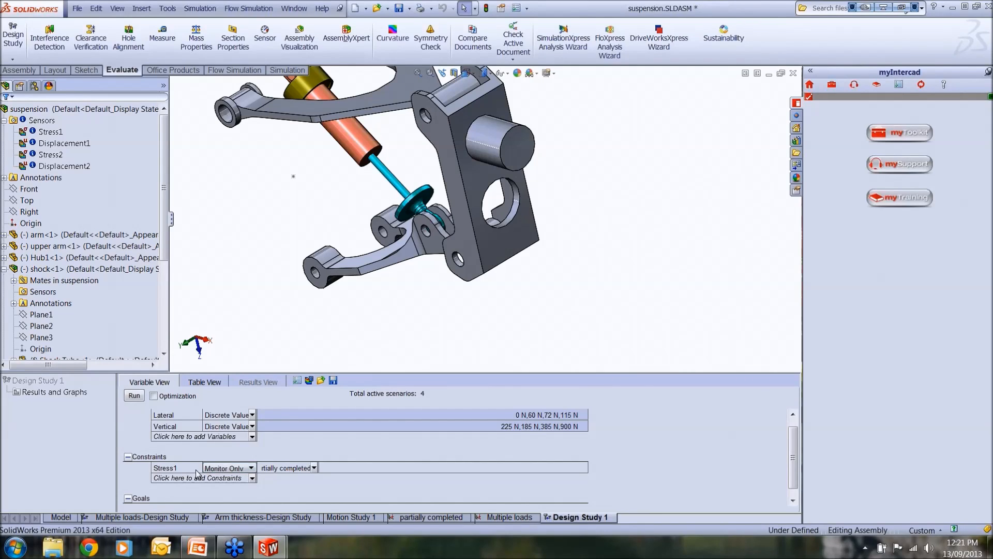
pyautogui.click(277, 471)
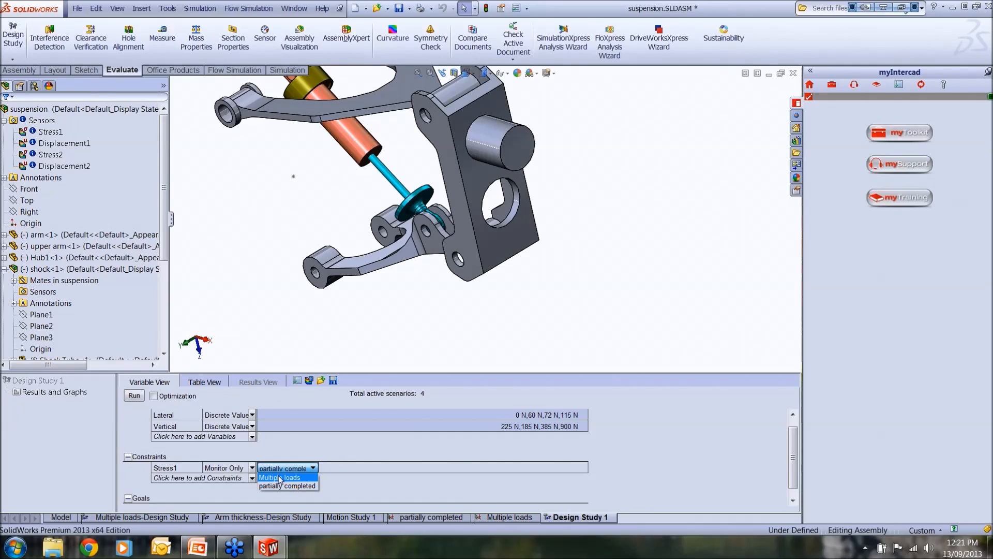
pyautogui.click(279, 477)
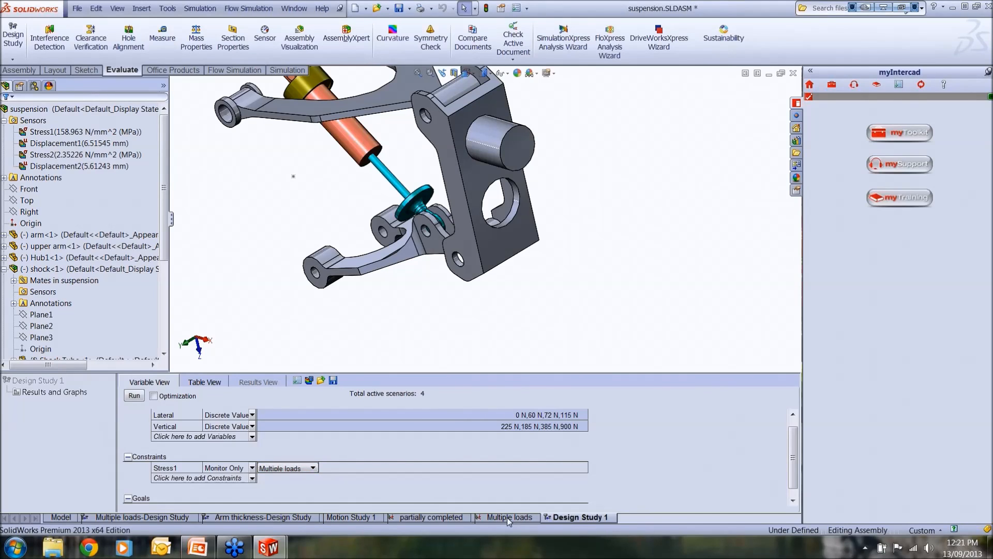
# Add the Displacement1 sensor as a Monitor Only constraint evaluated by the Multiple loads study.
pyautogui.click(252, 477)
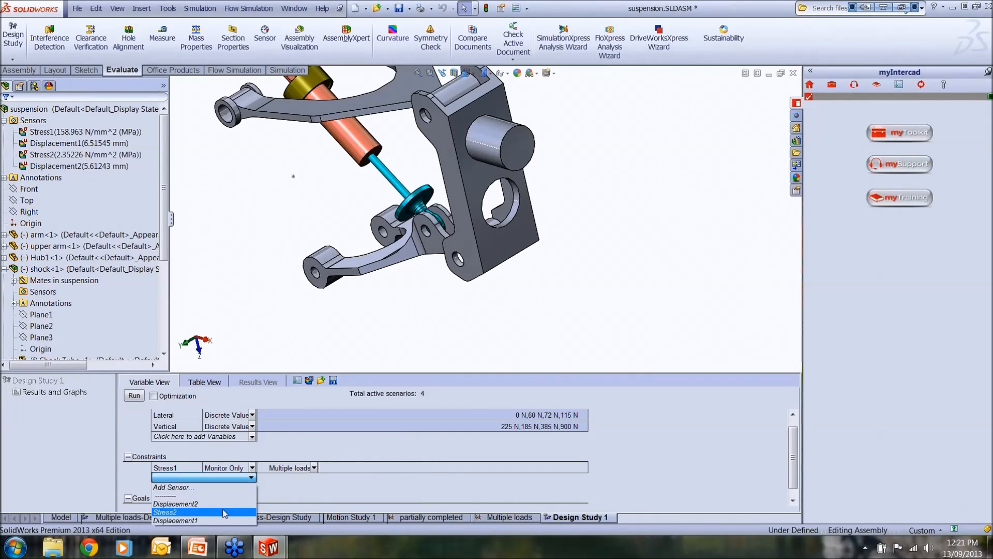
pyautogui.click(212, 520)
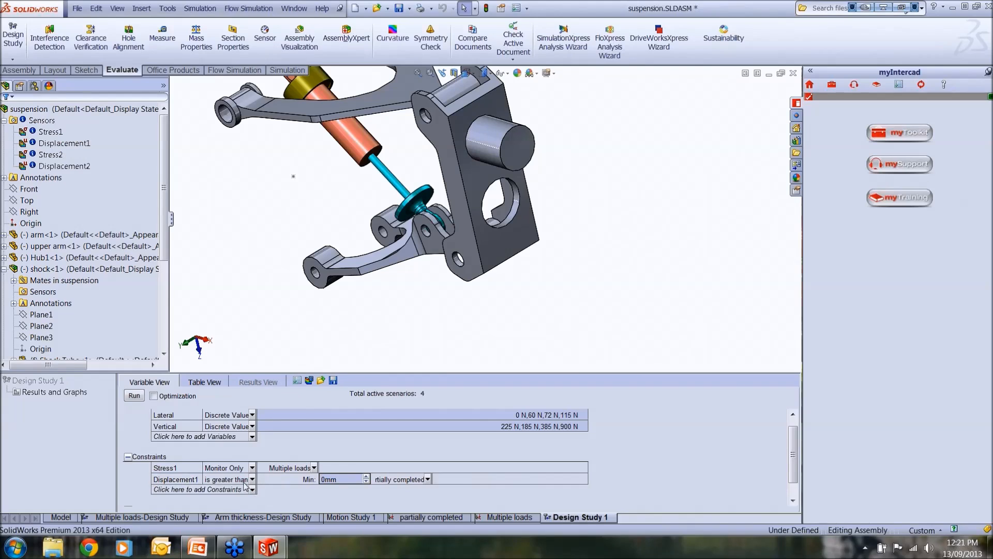
pyautogui.click(246, 480)
pyautogui.click(241, 489)
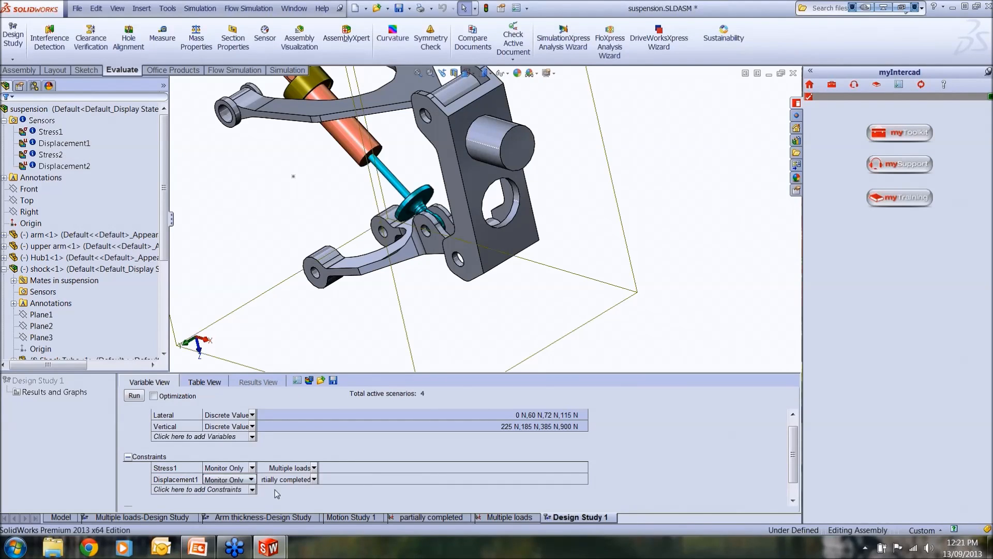
pyautogui.click(293, 480)
pyautogui.click(298, 489)
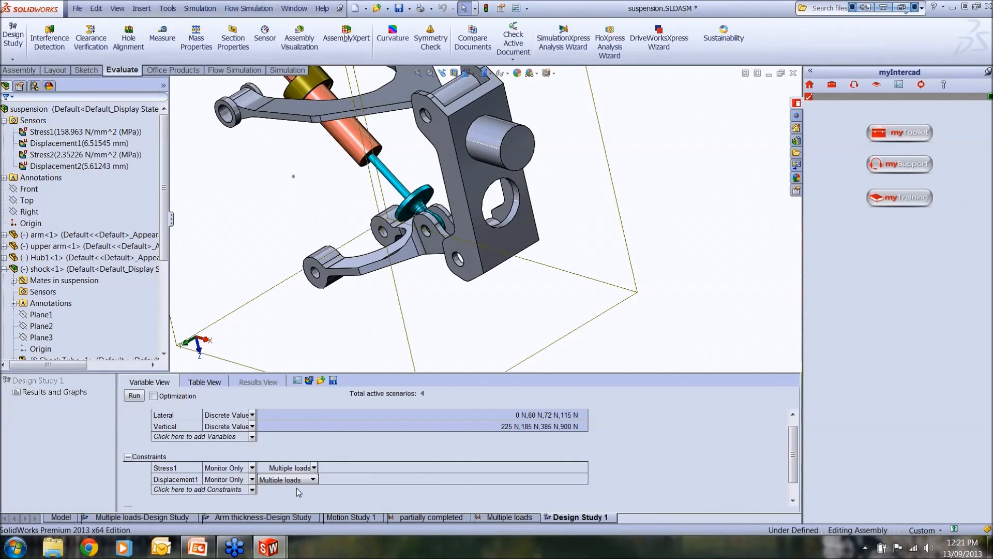
pyautogui.click(297, 489)
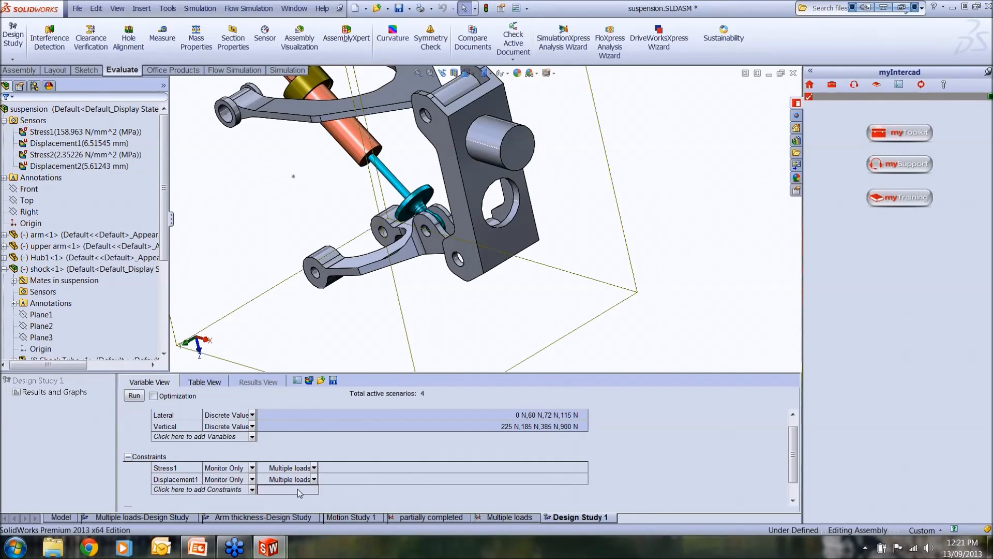
# Add the Stress2 sensor as a Monitor Only constraint evaluated by the Multiple loads study.
pyautogui.click(252, 489)
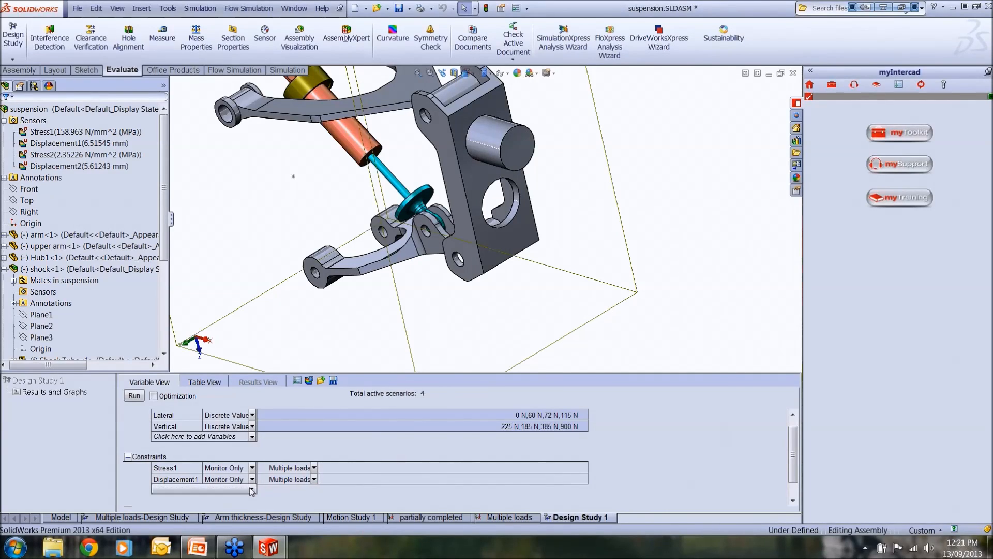
pyautogui.click(213, 524)
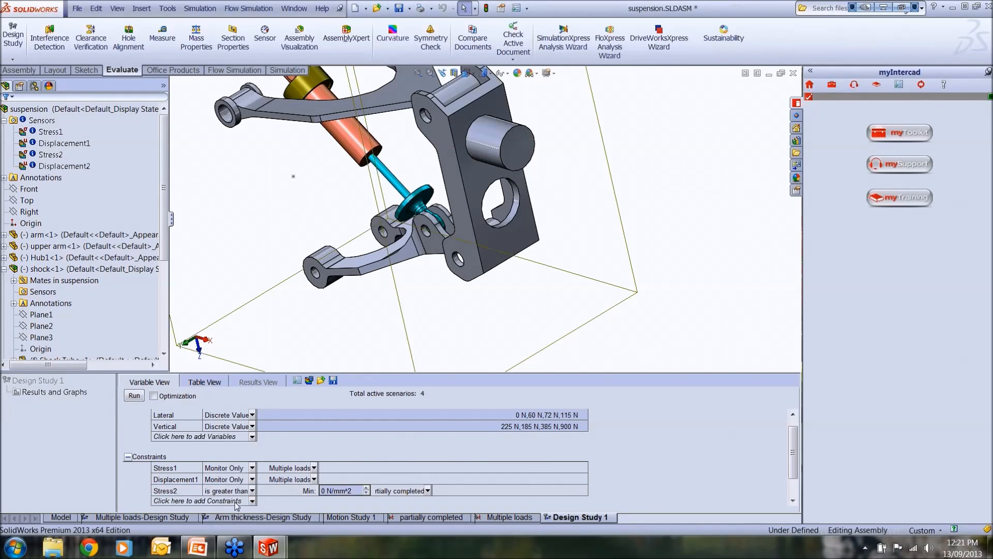
pyautogui.click(251, 491)
pyautogui.click(241, 501)
pyautogui.click(300, 492)
pyautogui.click(300, 501)
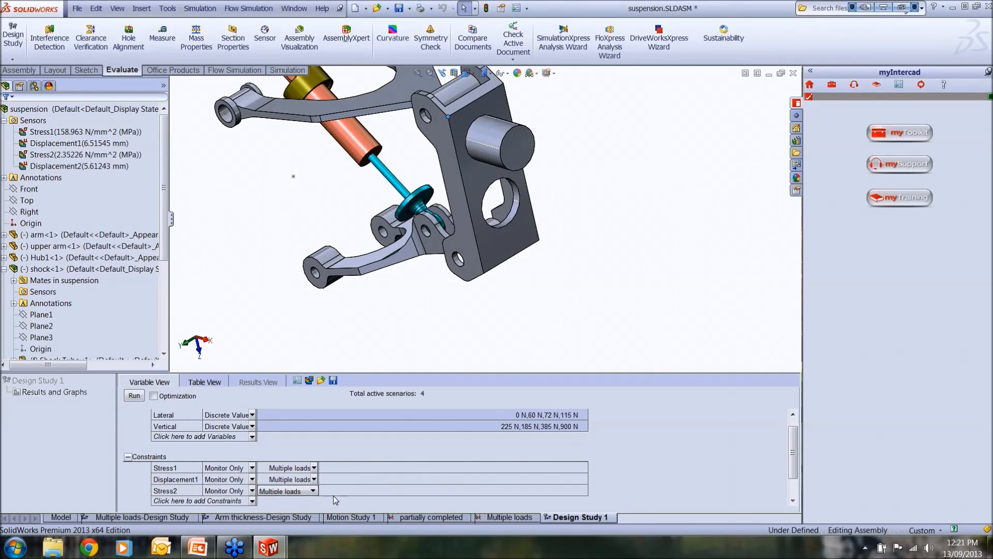
# Add the Displacement2 sensor as a Monitor Only constraint evaluated by the Multiple loads study.
pyautogui.moveTo(793, 454); pyautogui.dragTo(793, 478)
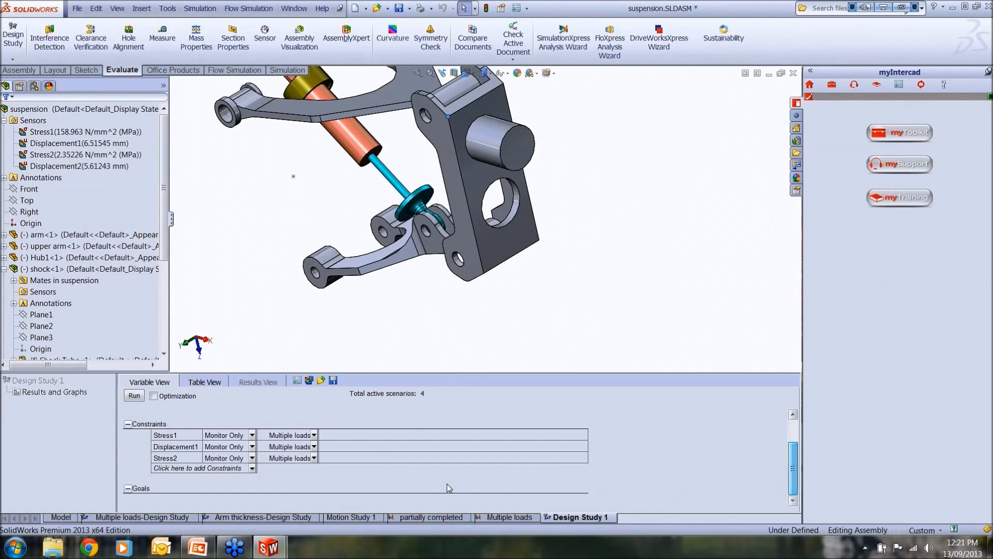
pyautogui.click(252, 468)
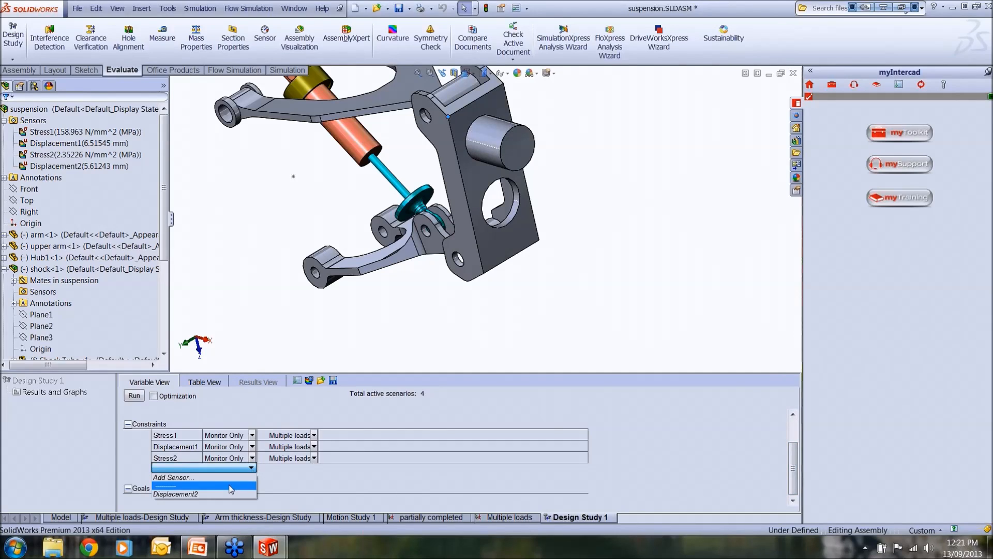
pyautogui.click(231, 493)
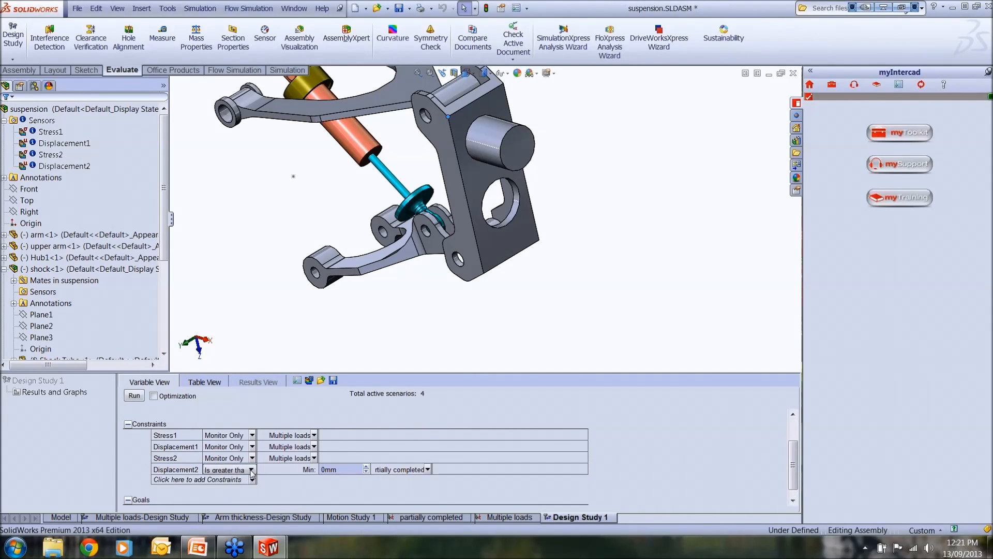
pyautogui.click(252, 470)
pyautogui.click(241, 480)
pyautogui.click(290, 469)
pyautogui.click(287, 477)
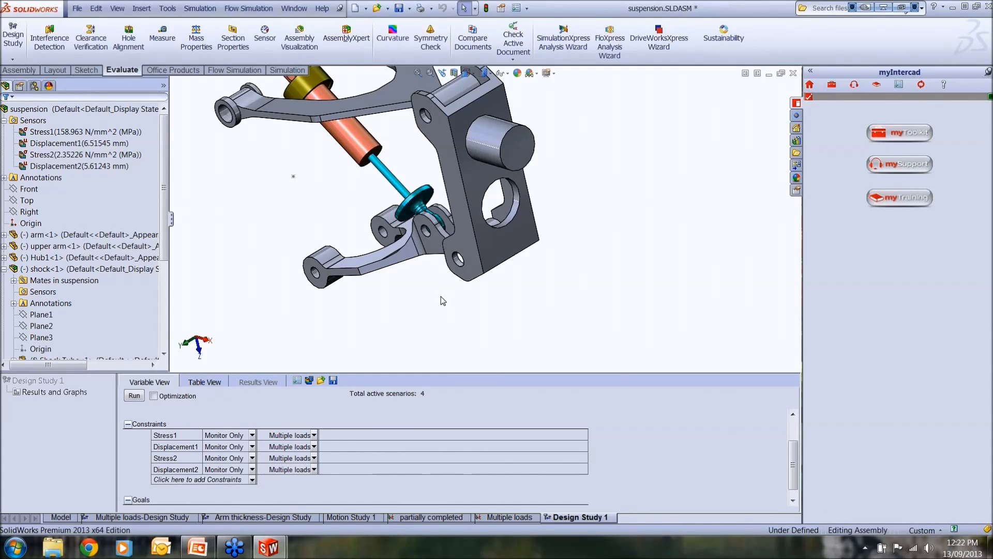
# Review the loads of the Multiple loads study, then the variables and constraints defined in Design Study 1.
pyautogui.scroll(2, 437, 287)
pyautogui.moveTo(437, 209); pyautogui.dragTo(457, 194, button='middle')
pyautogui.scroll(-3, 466, 184)
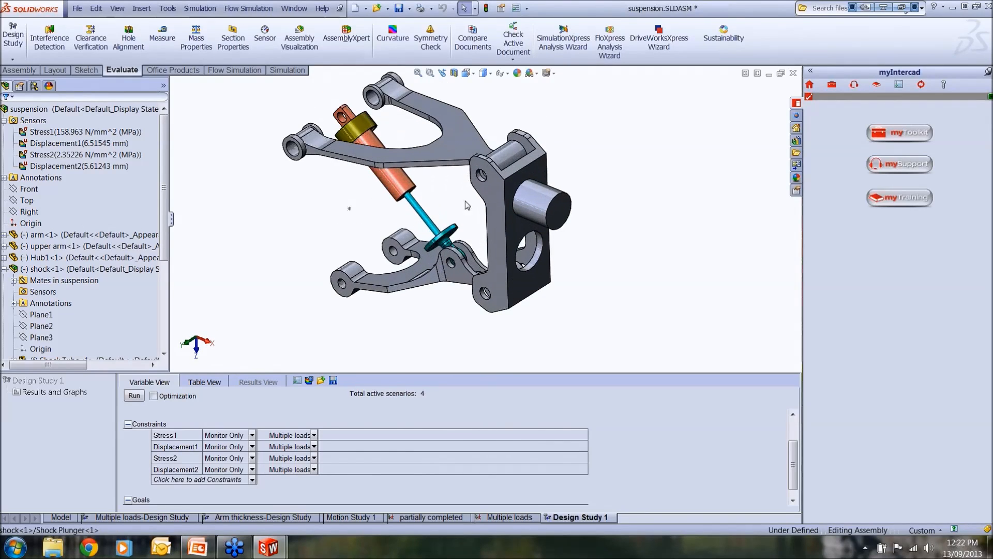
pyautogui.click(507, 517)
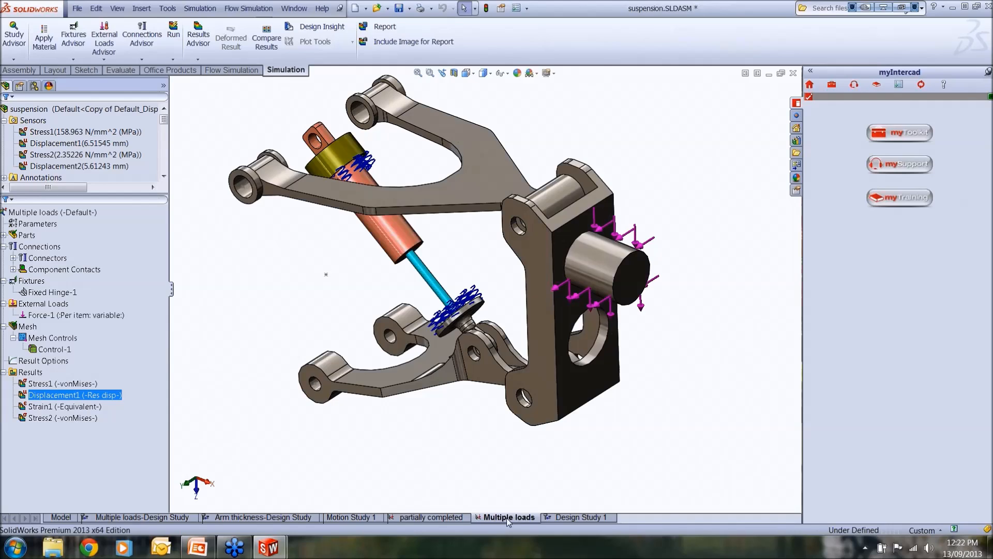
pyautogui.scroll(-3, 83, 150)
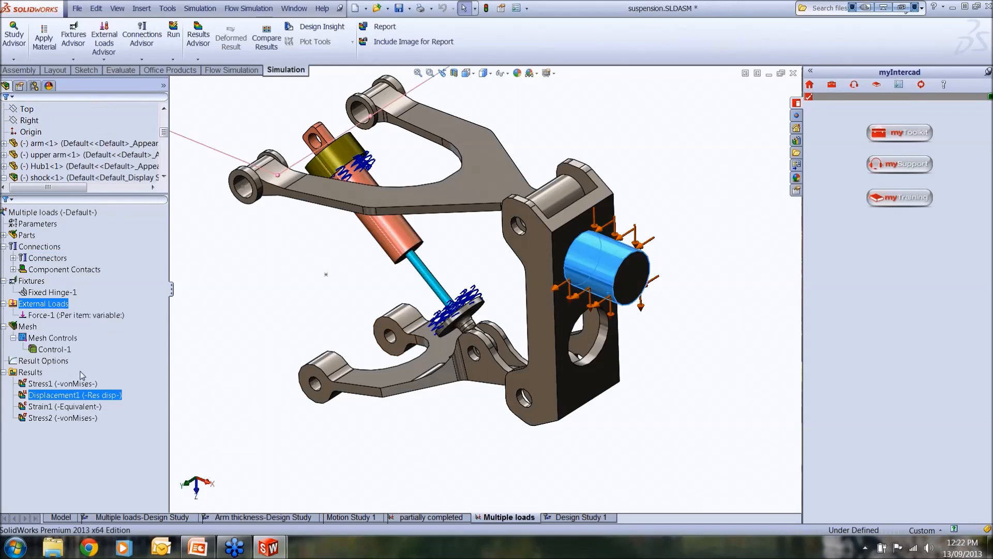
pyautogui.click(169, 518)
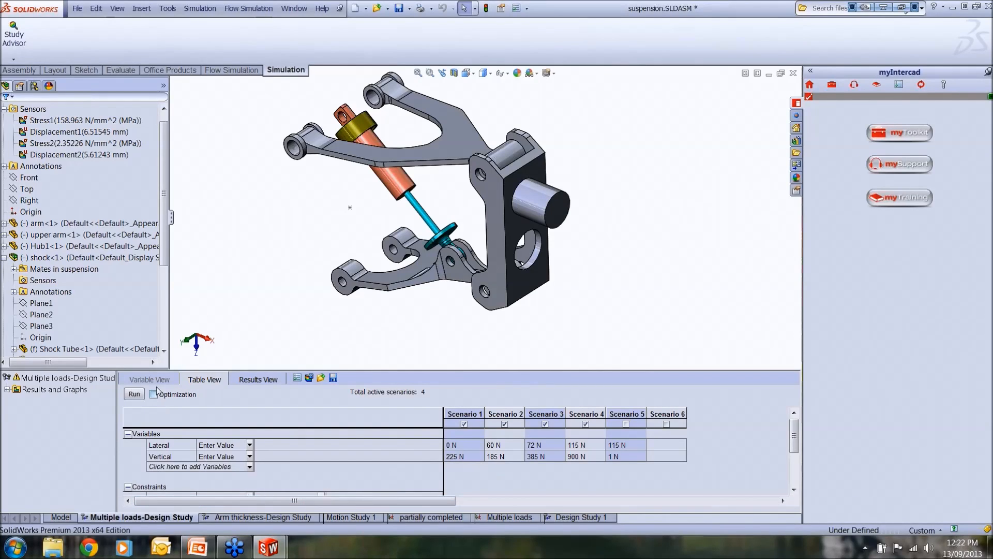
pyautogui.click(562, 518)
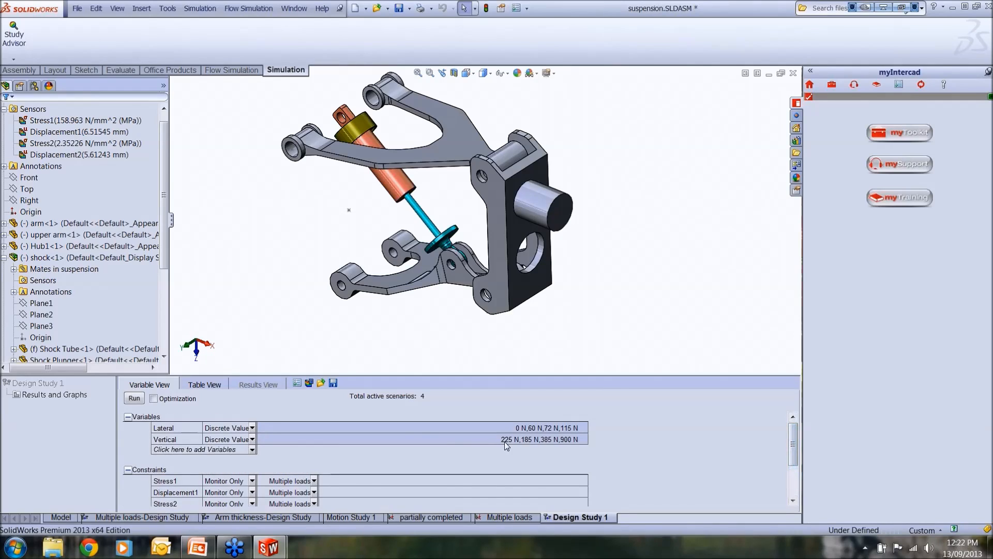
pyautogui.moveTo(795, 449); pyautogui.dragTo(795, 470)
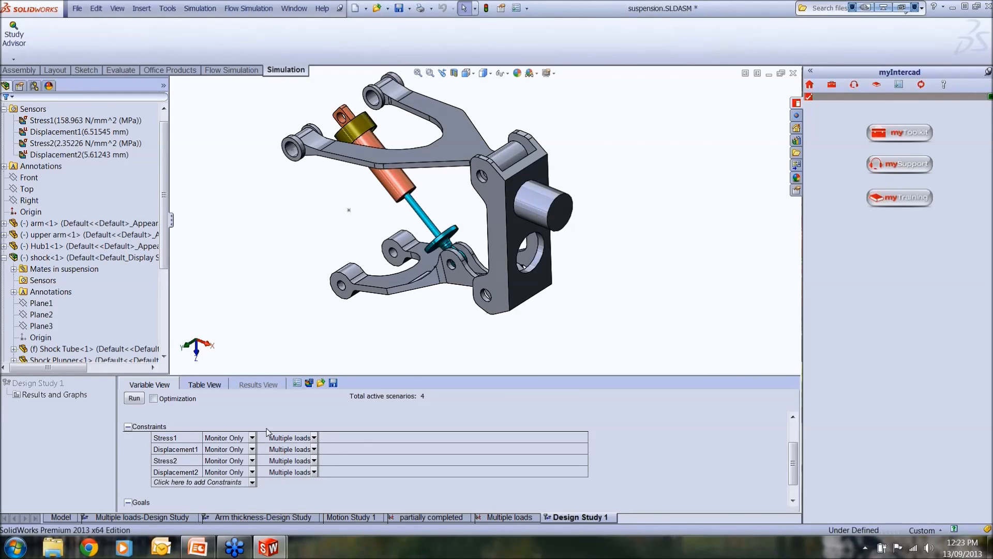
# Compare the scenario table of Design Study 1 with that of Multiple loads-Design Study.
pyautogui.click(210, 386)
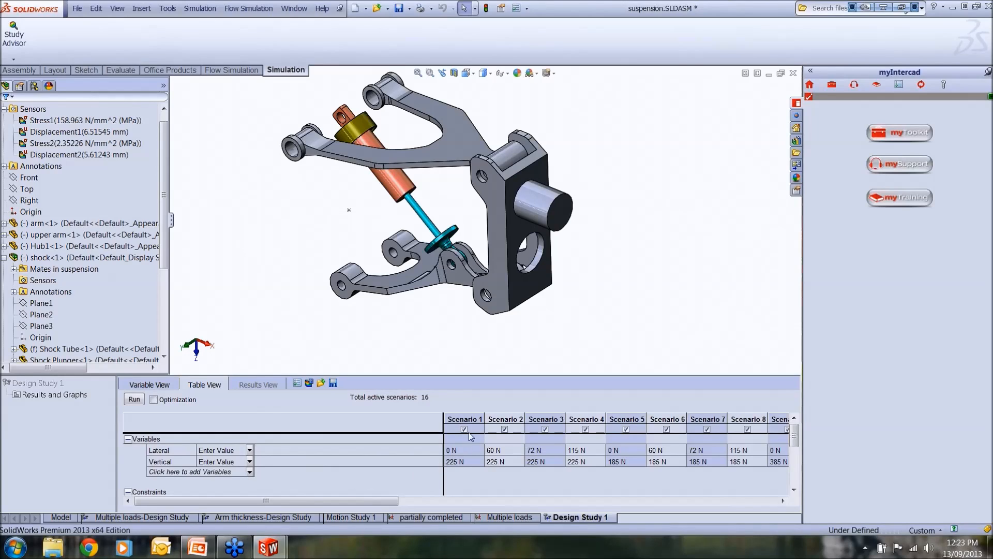
pyautogui.click(151, 515)
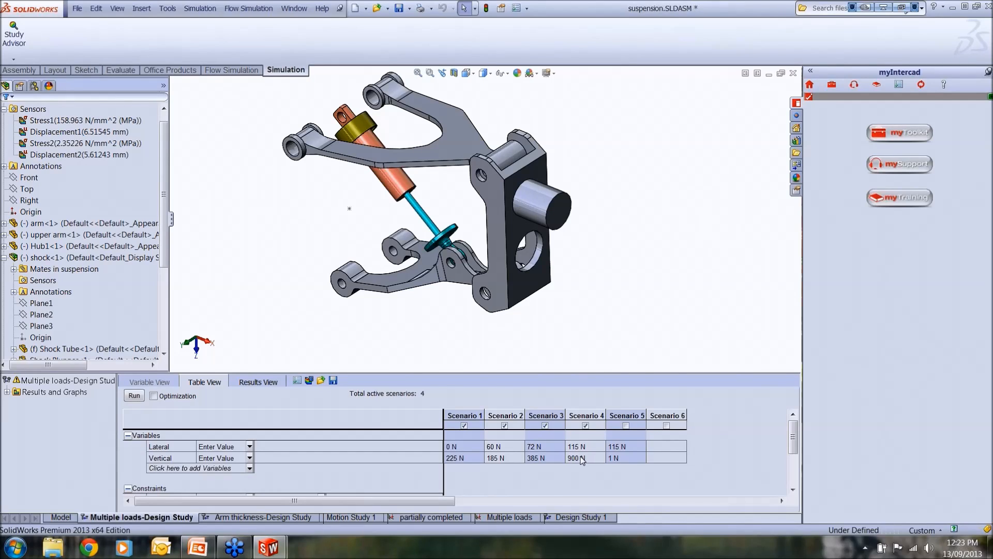
pyautogui.click(566, 519)
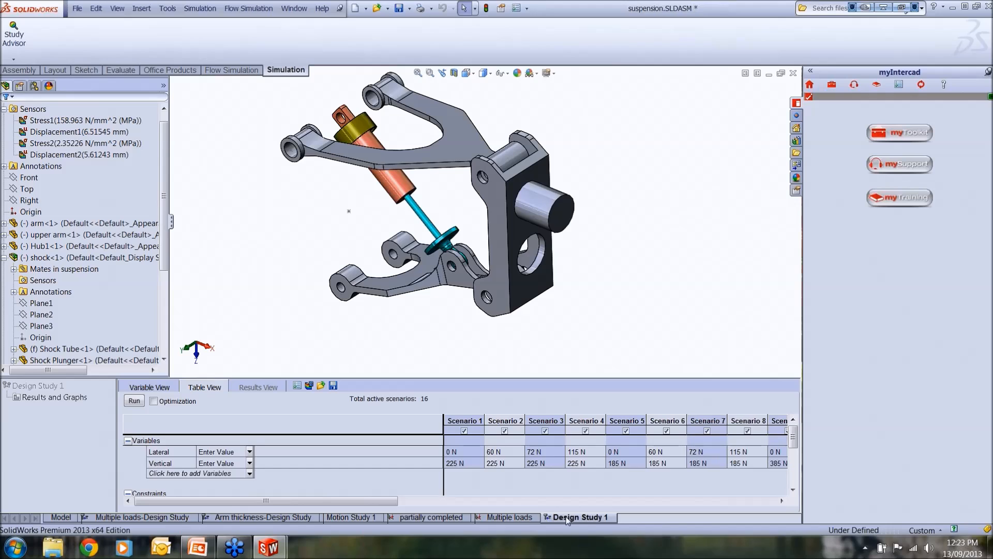
pyautogui.click(133, 518)
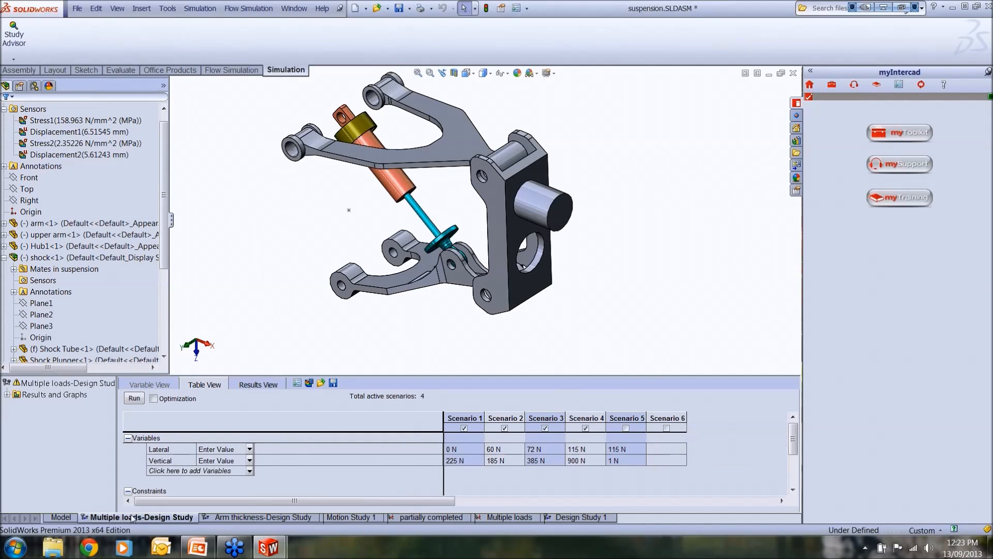
# Examine the quality and result folder options in the properties of Multiple loads-Design Study.
pyautogui.click(298, 383)
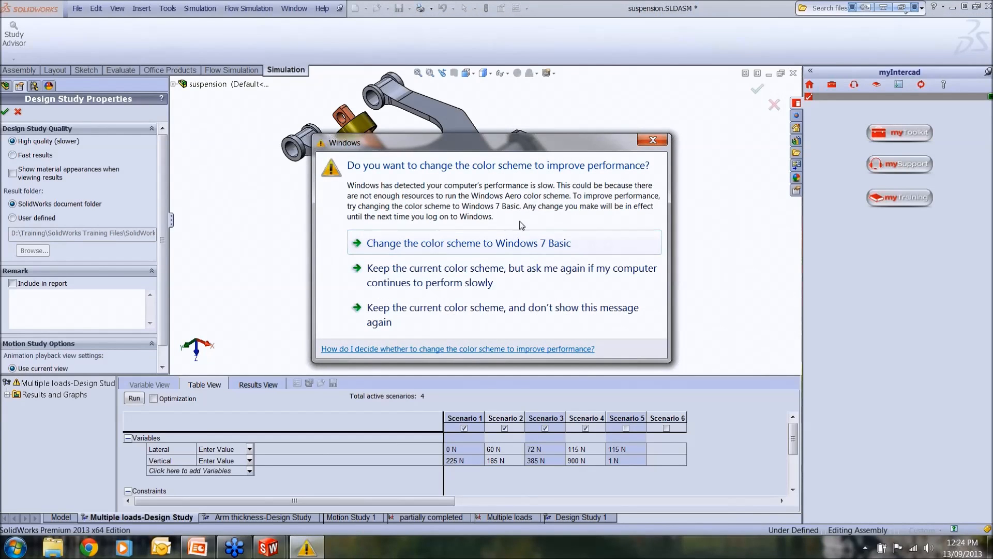
pyautogui.click(653, 139)
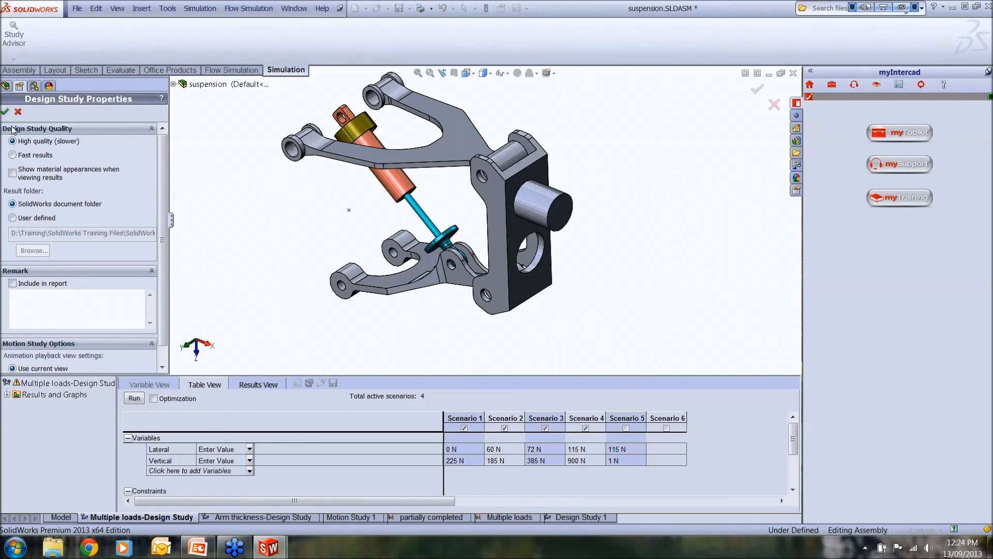
pyautogui.click(17, 111)
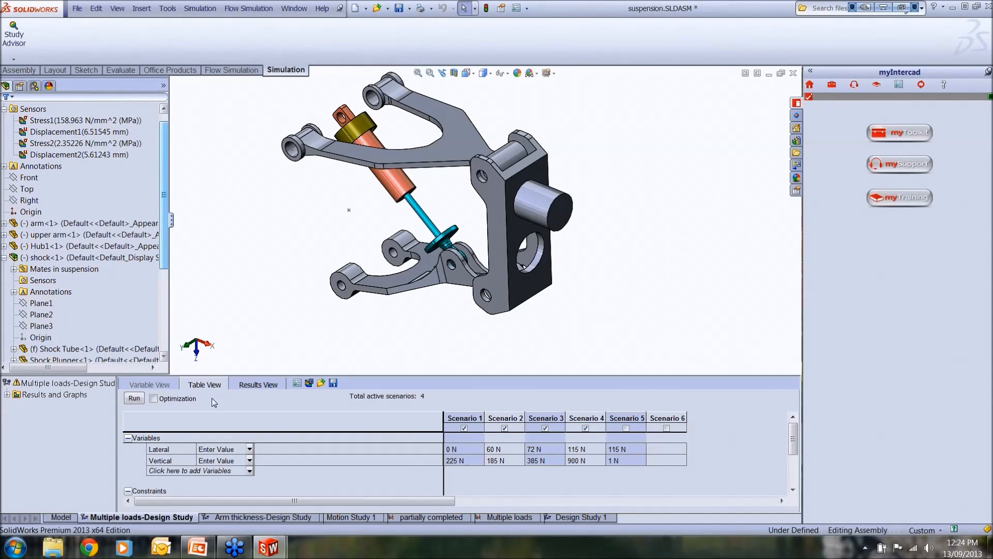
# Run Multiple loads-Design Study and review the stress and displacement results of its scenarios.
pyautogui.click(137, 398)
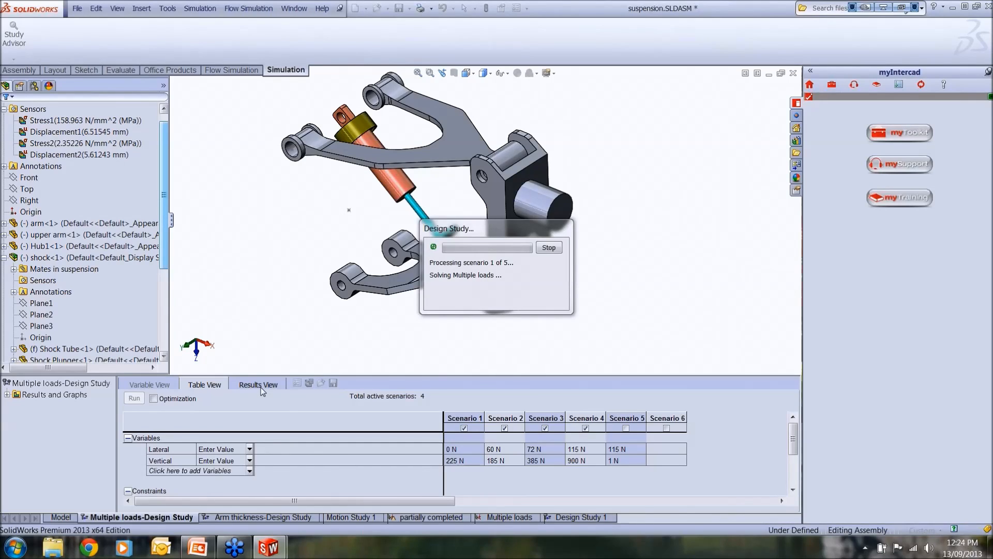
pyautogui.click(259, 385)
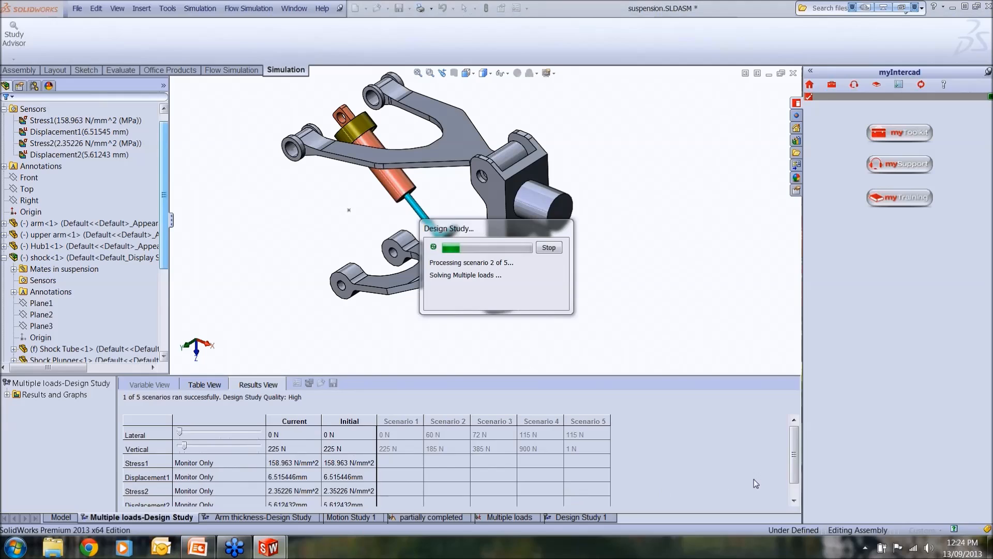
pyautogui.click(794, 501)
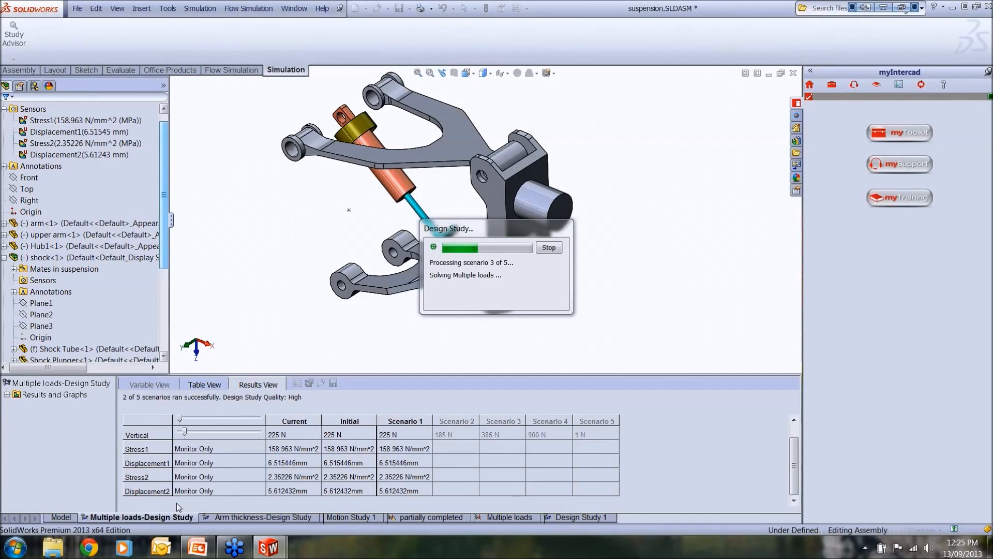
pyautogui.click(794, 420)
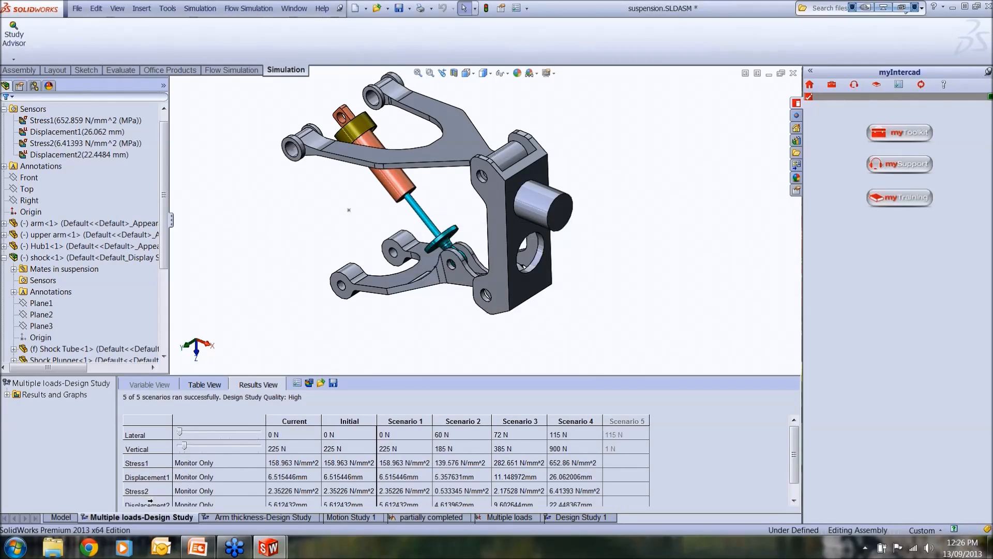
pyautogui.moveTo(793, 464); pyautogui.dragTo(795, 476)
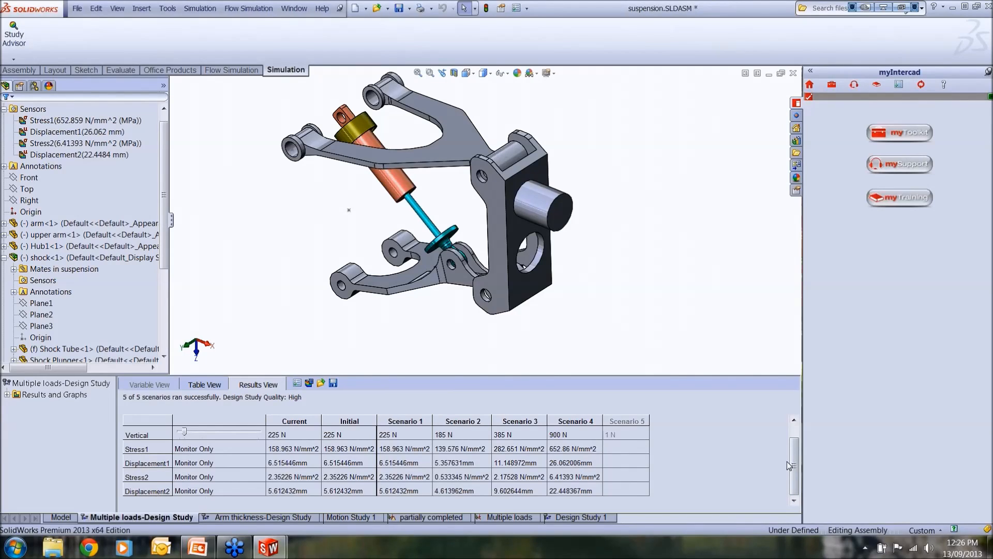
pyautogui.moveTo(795, 464); pyautogui.dragTo(767, 440)
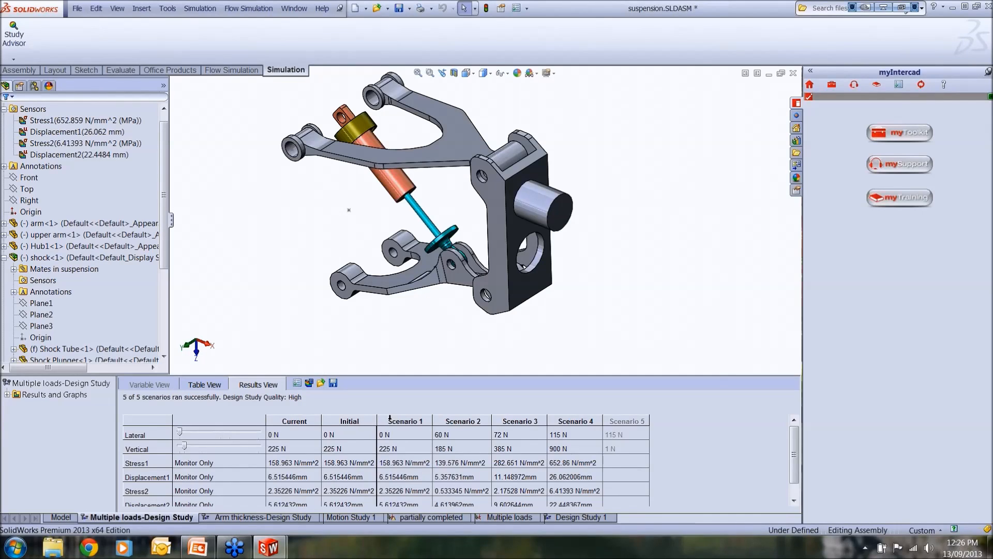
# Display the design study's Stress1 plot for Scenario 1 and for Scenario 2.
pyautogui.click(397, 421)
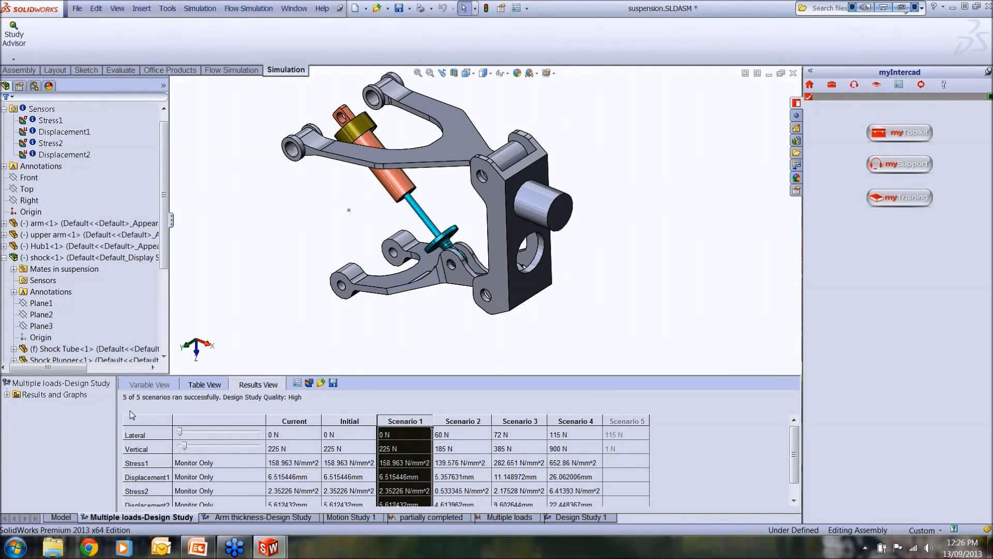
pyautogui.click(8, 394)
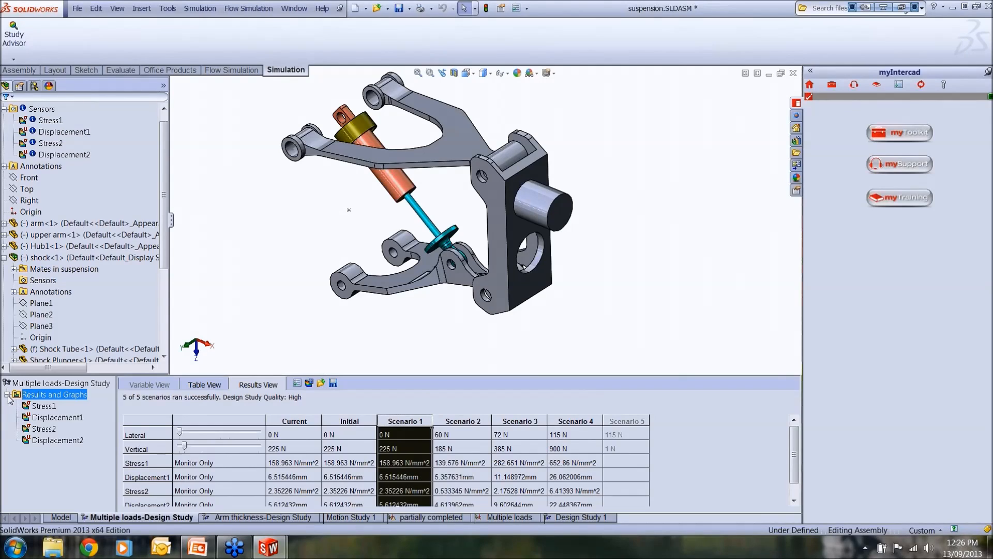
pyautogui.click(36, 407)
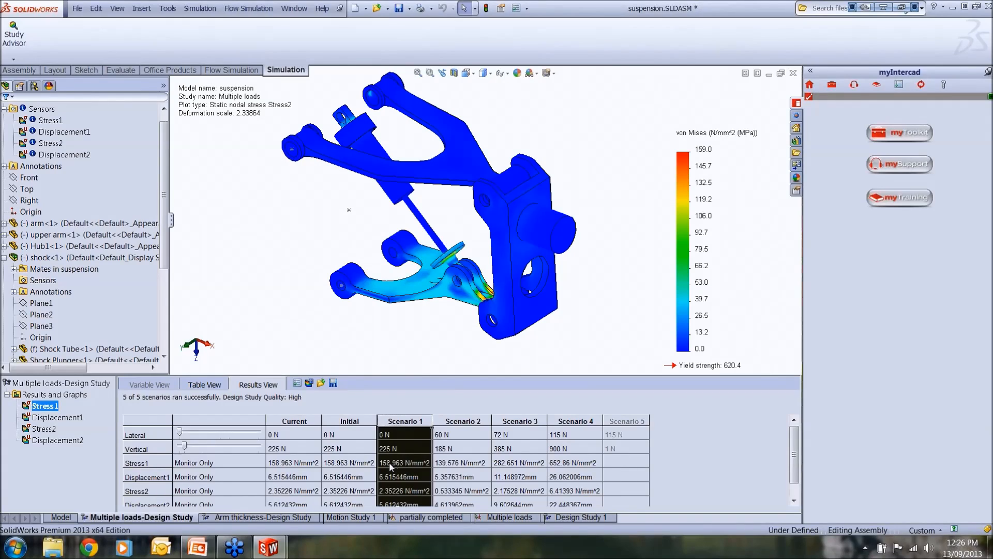
pyautogui.click(457, 423)
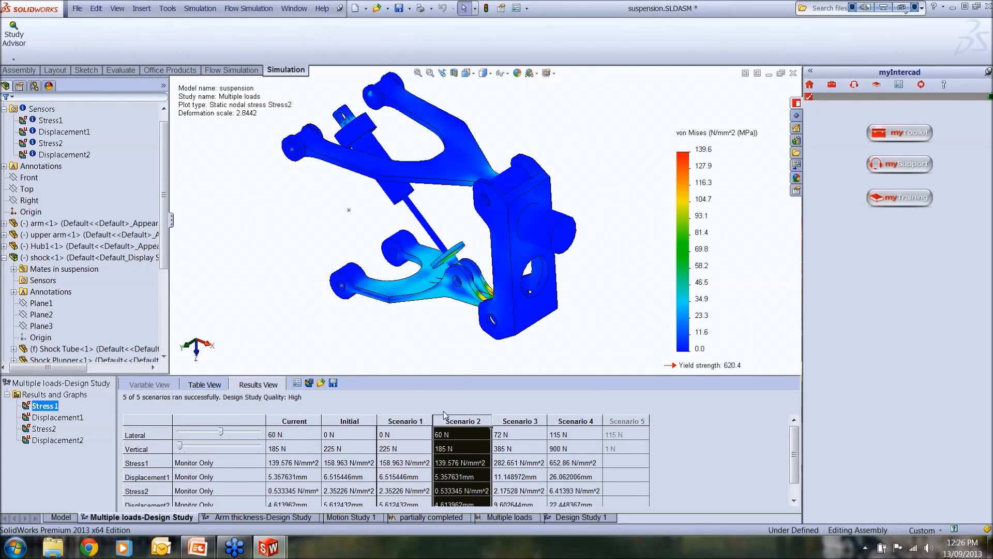
# Compare the Stress1 plots of Scenarios 1 through 4 in Multiple loads-Design Study.
pyautogui.click(399, 421)
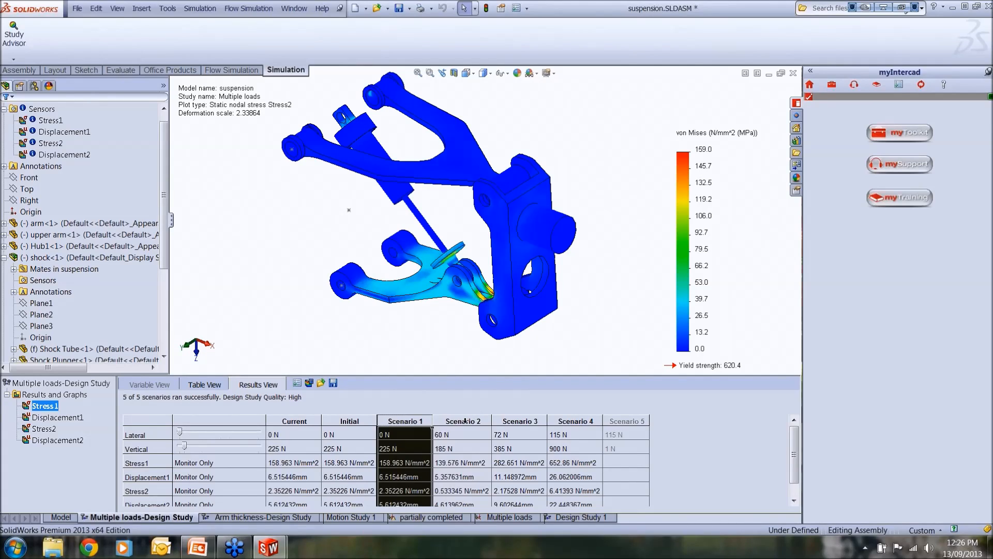
pyautogui.click(465, 421)
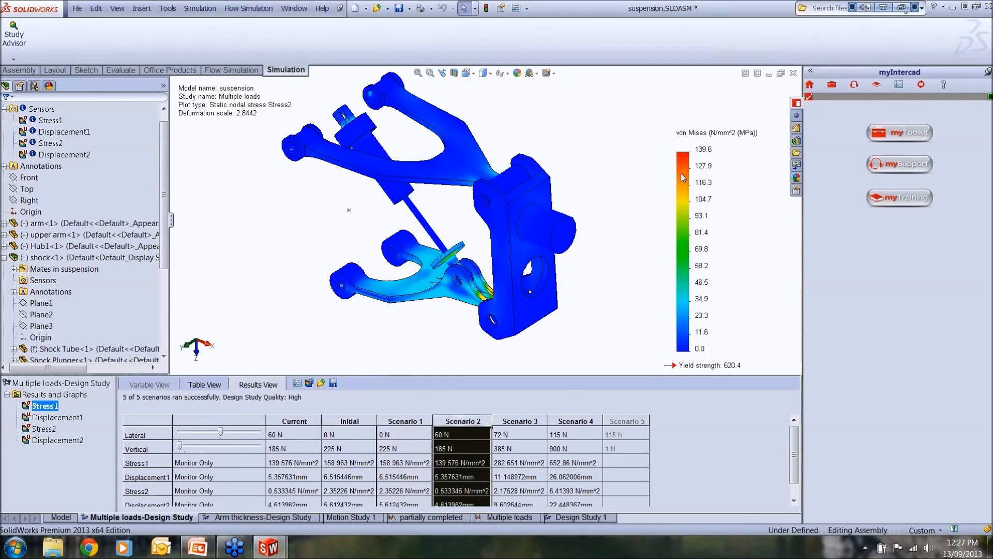
pyautogui.click(522, 422)
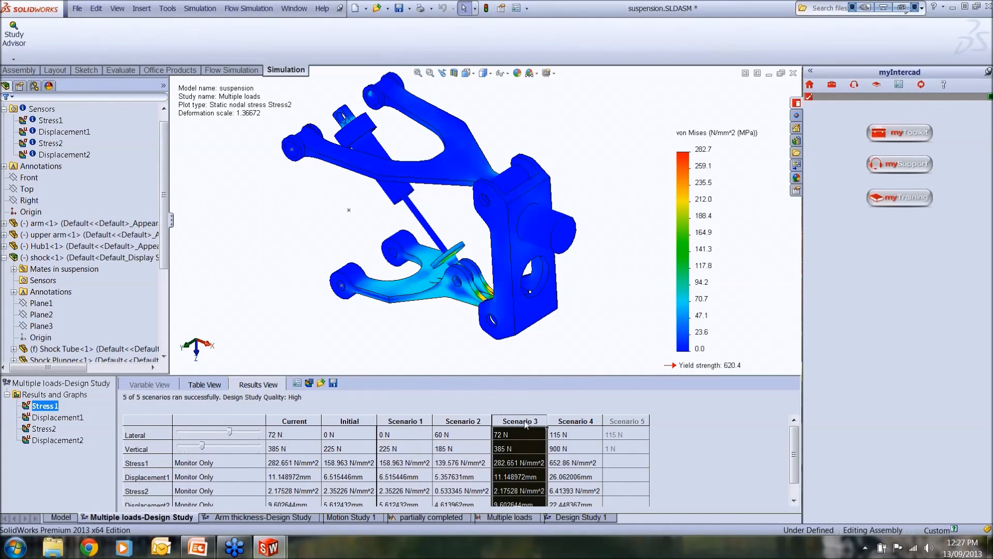
pyautogui.click(567, 421)
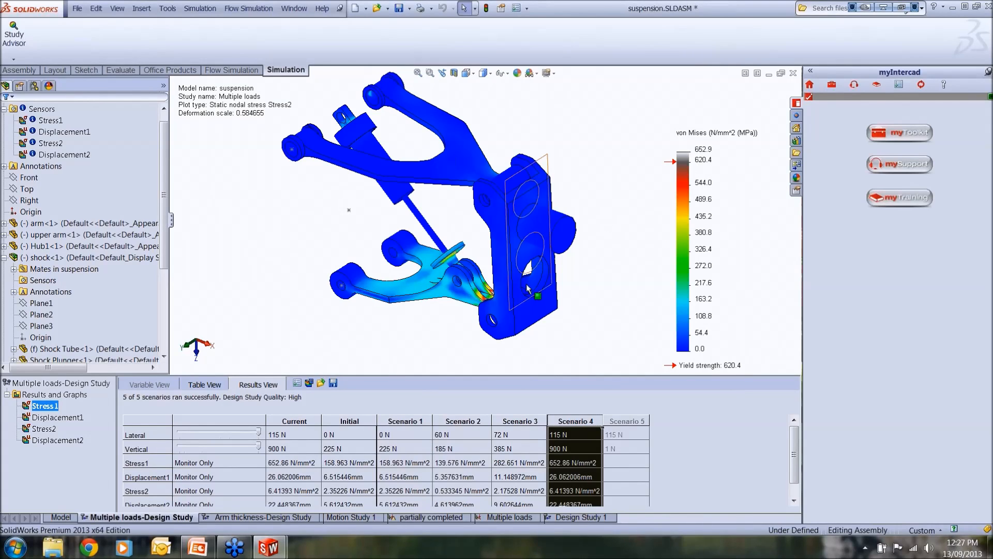
# Inspect the Scenario 4 stress distribution up close where the lower arm narrows toward the hub.
pyautogui.scroll(-3, 504, 275)
pyautogui.moveTo(504, 276); pyautogui.dragTo(459, 312, button='middle')
pyautogui.scroll(1, 459, 313)
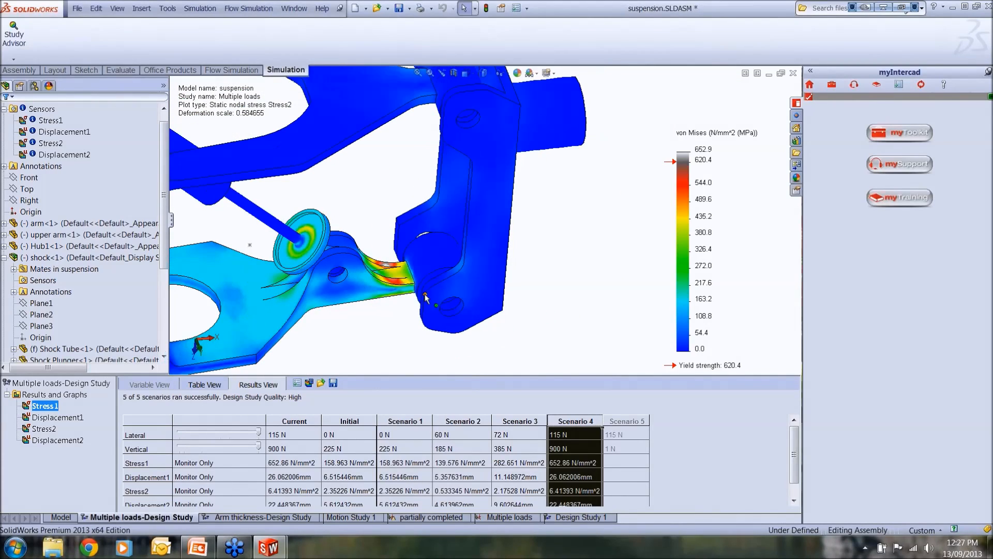
pyautogui.scroll(-8, 374, 272)
pyautogui.moveTo(437, 280); pyautogui.dragTo(432, 276, button='middle')
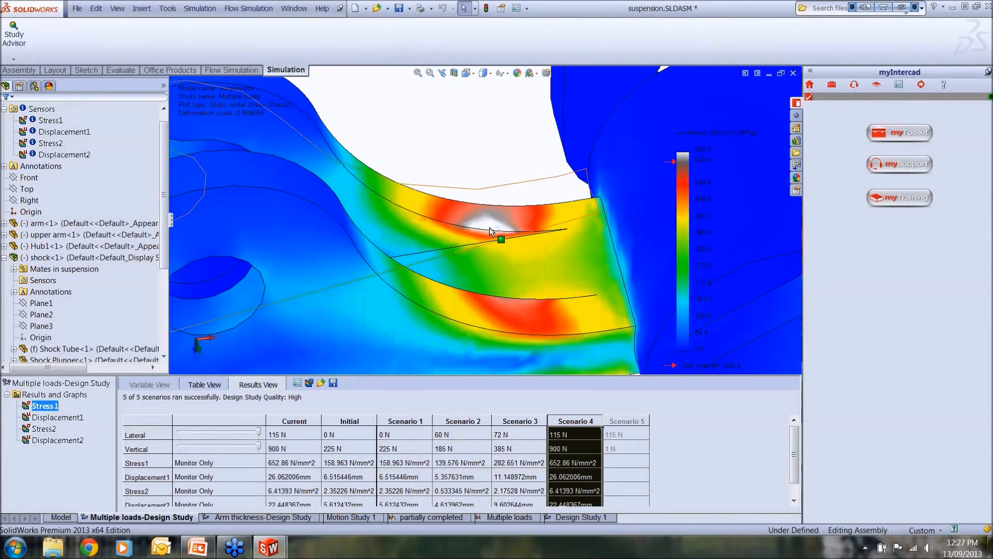
pyautogui.scroll(4, 484, 262)
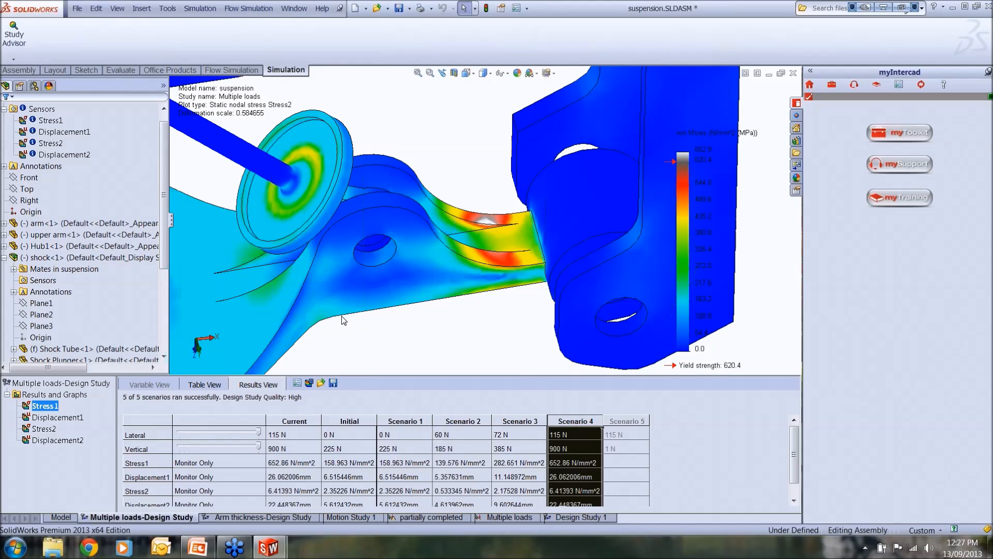
pyautogui.scroll(5, 341, 290)
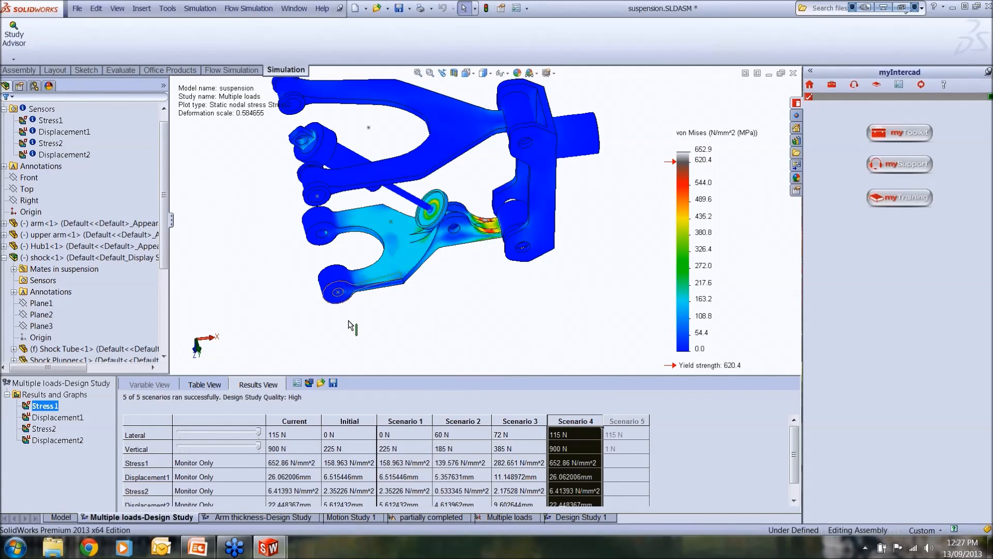
# Create a new design study for the suspension and add Arm_thickness as its variable.
pyautogui.click(18, 60)
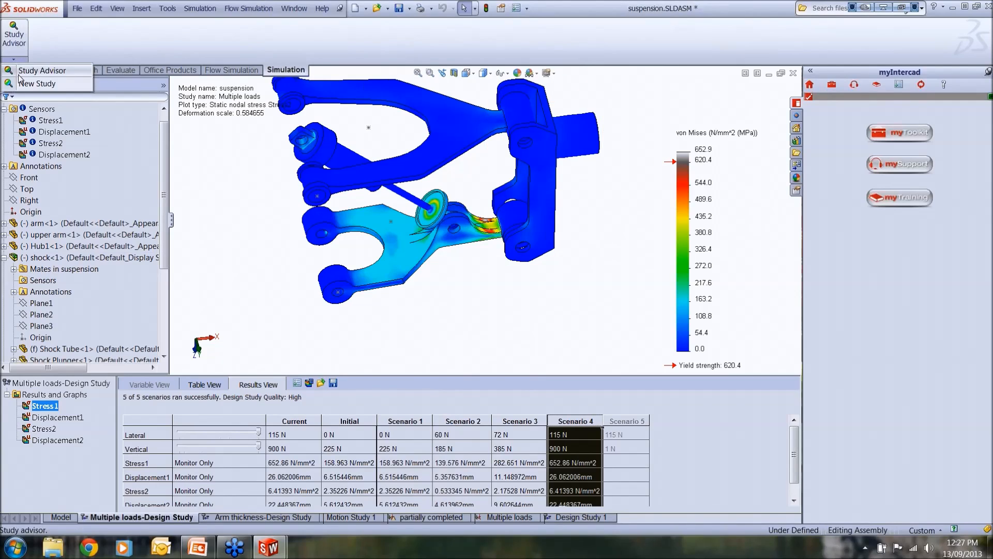
pyautogui.click(190, 40)
pyautogui.click(23, 71)
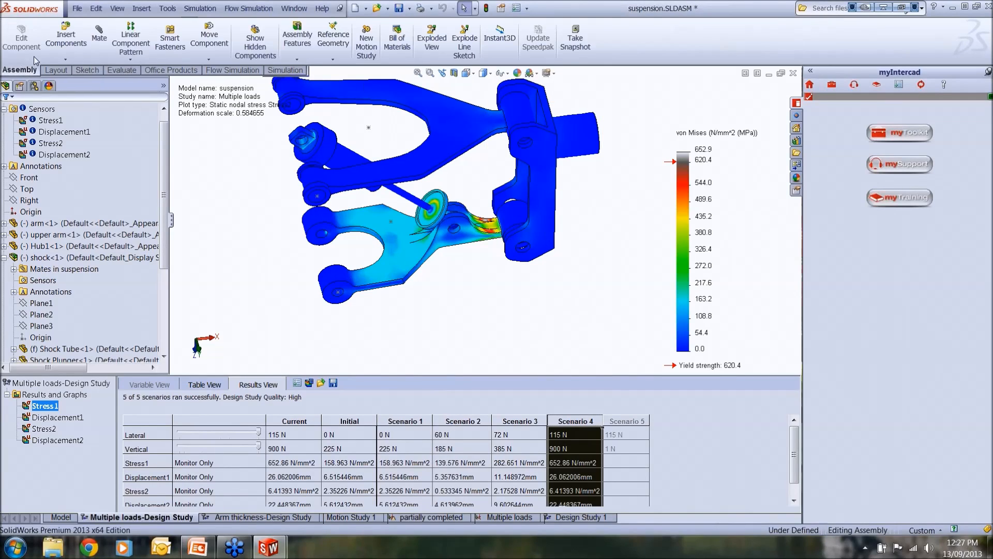
pyautogui.click(117, 70)
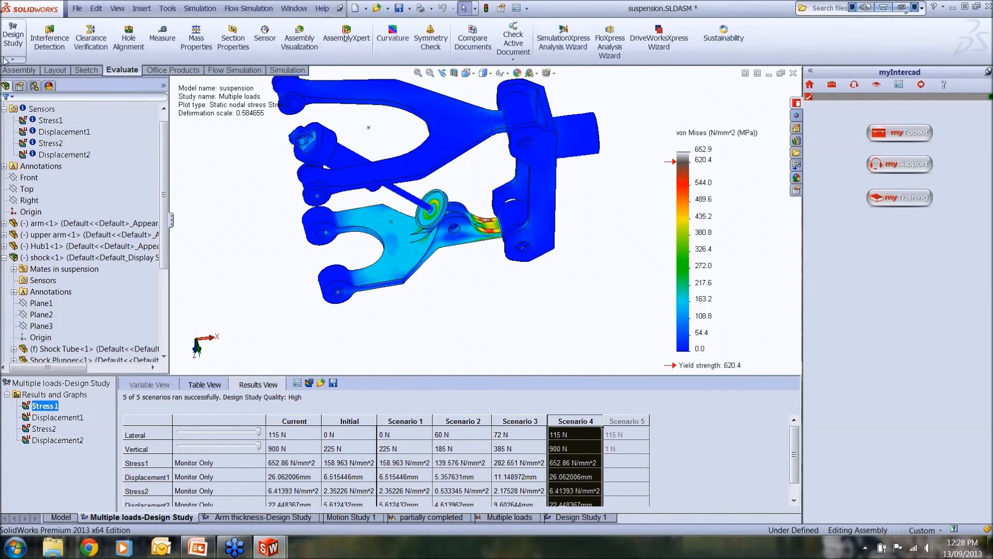
pyautogui.click(13, 36)
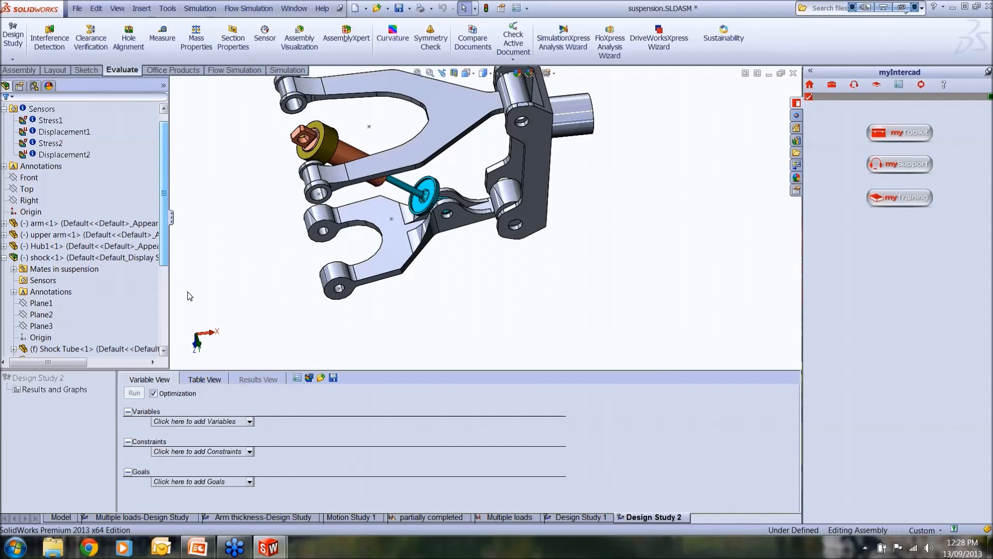
pyautogui.click(251, 422)
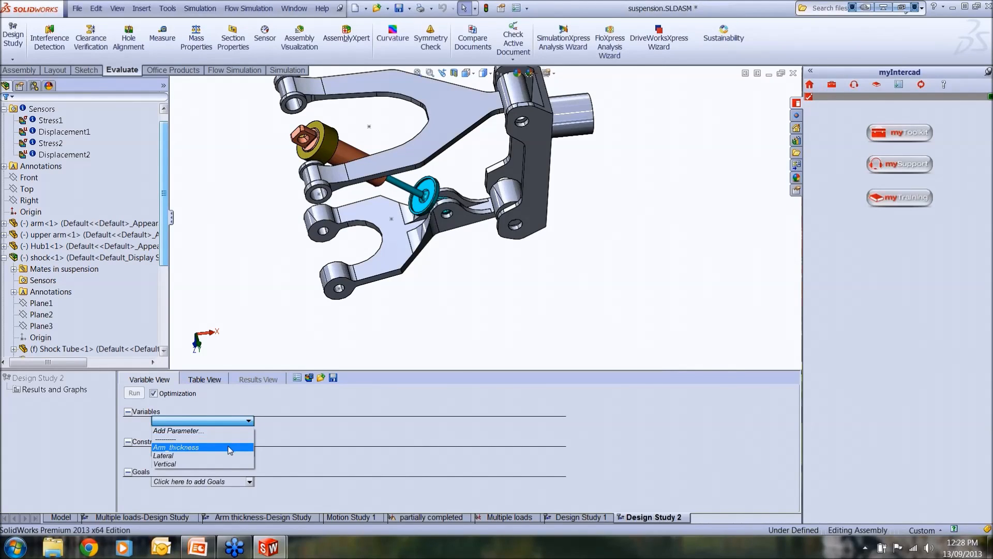
pyautogui.click(230, 448)
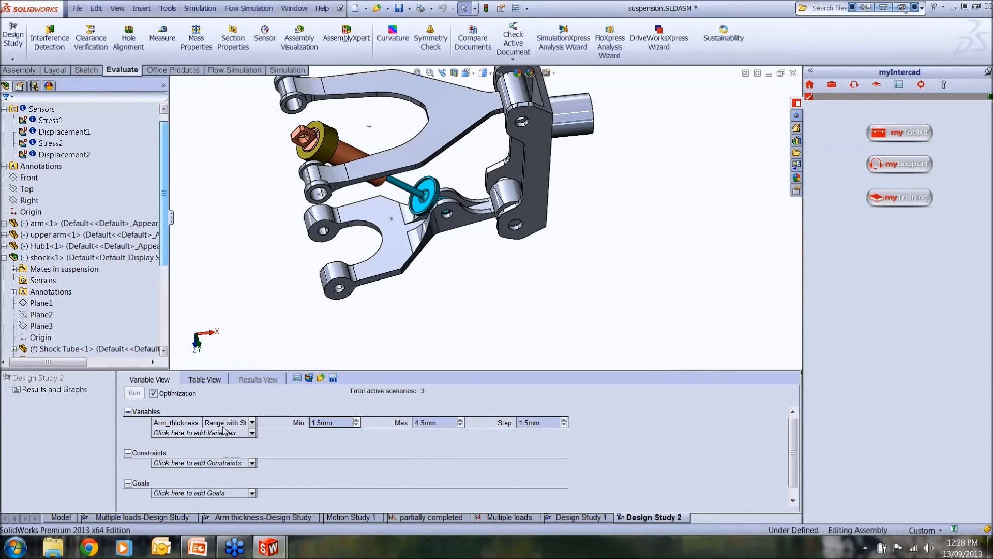
# Review the list of design study parameters and turn on the display of all annotations.
pyautogui.click(12, 60)
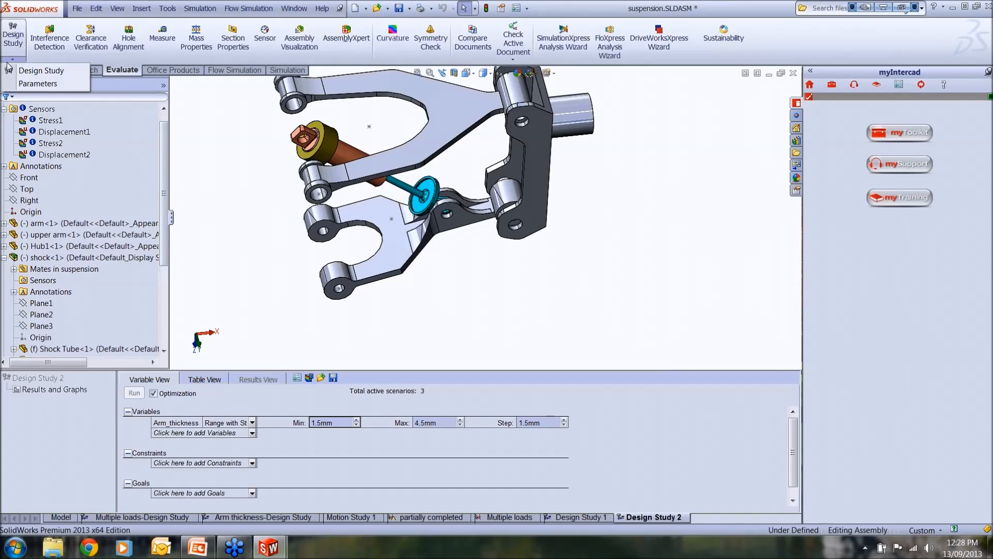
pyautogui.click(13, 84)
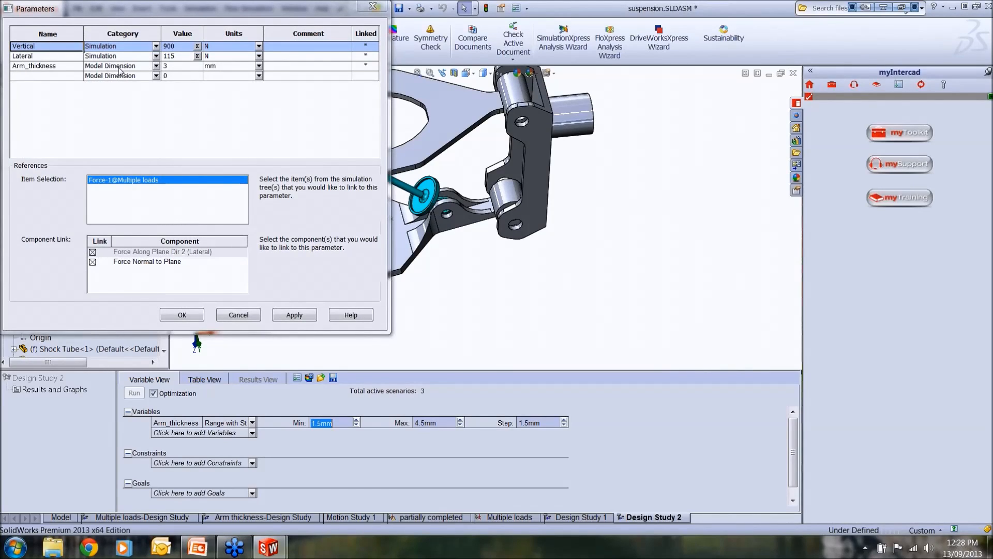
pyautogui.click(374, 10)
pyautogui.click(123, 8)
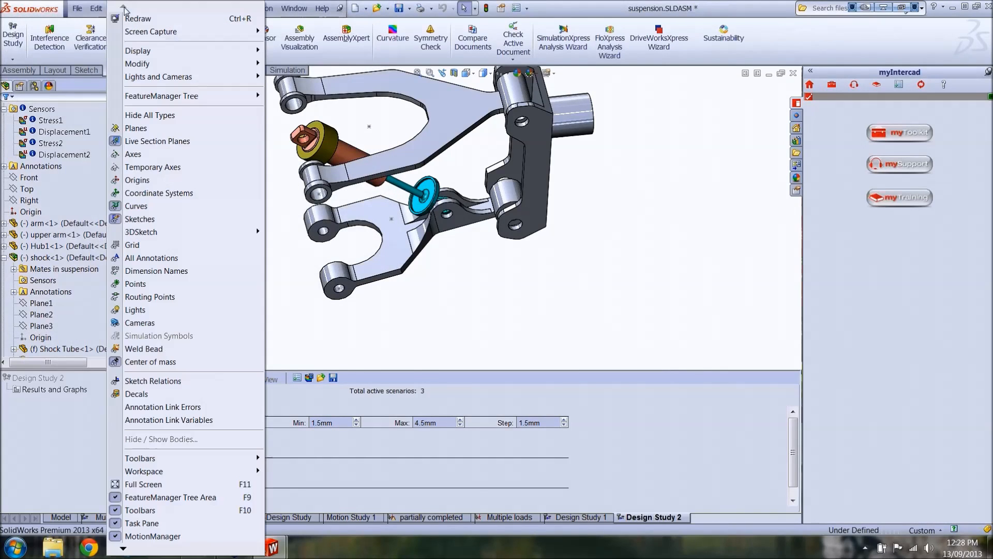
pyautogui.click(149, 258)
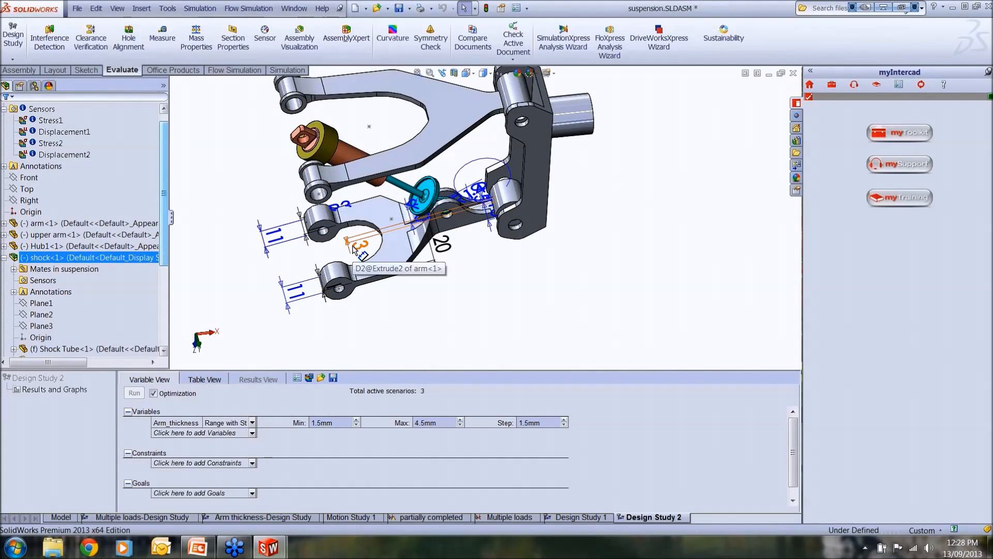
# Try to add a model dimension parameter named Arm linked to the lower arm's thickness dimension.
pyautogui.click(11, 60)
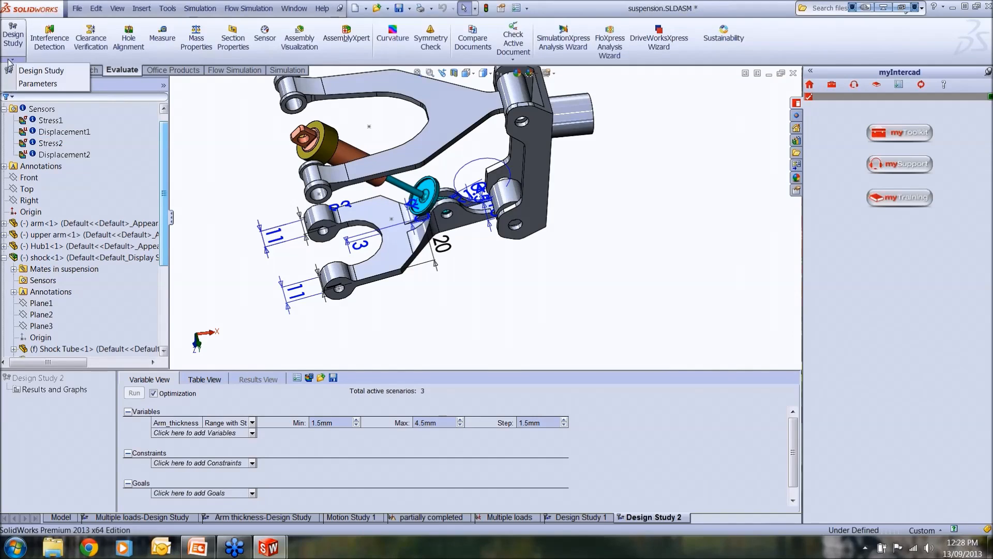
pyautogui.click(21, 84)
pyautogui.click(42, 75)
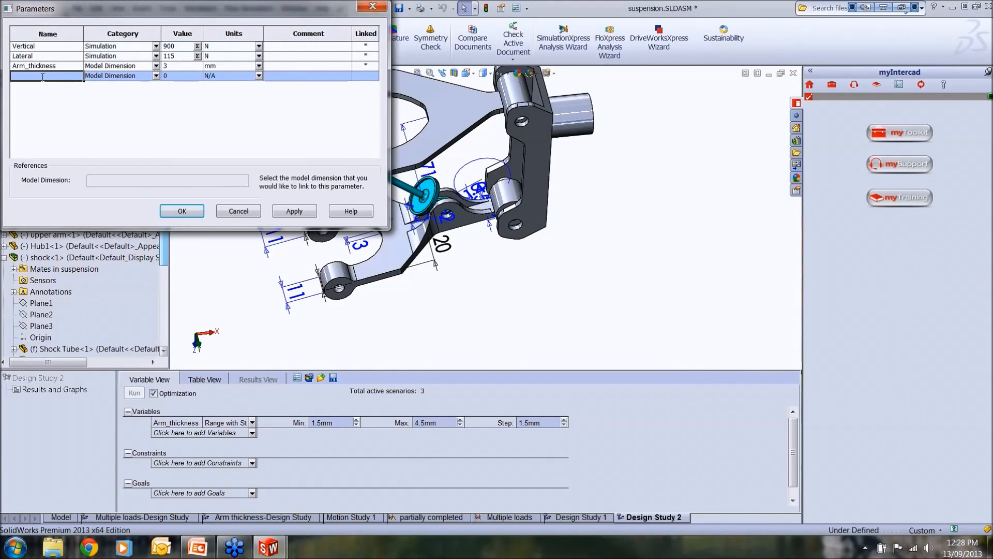
pyautogui.write('Arm')
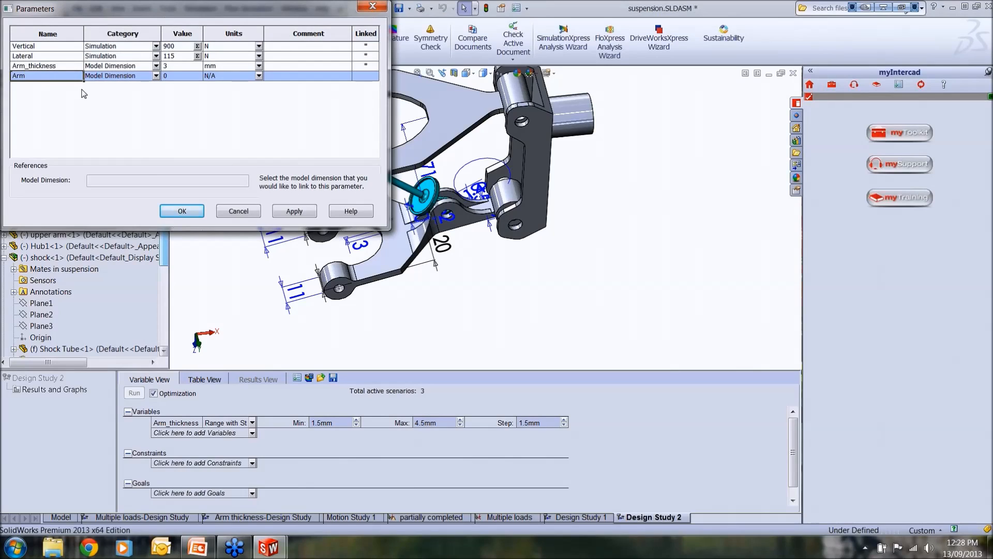
pyautogui.click(365, 245)
pyautogui.click(591, 300)
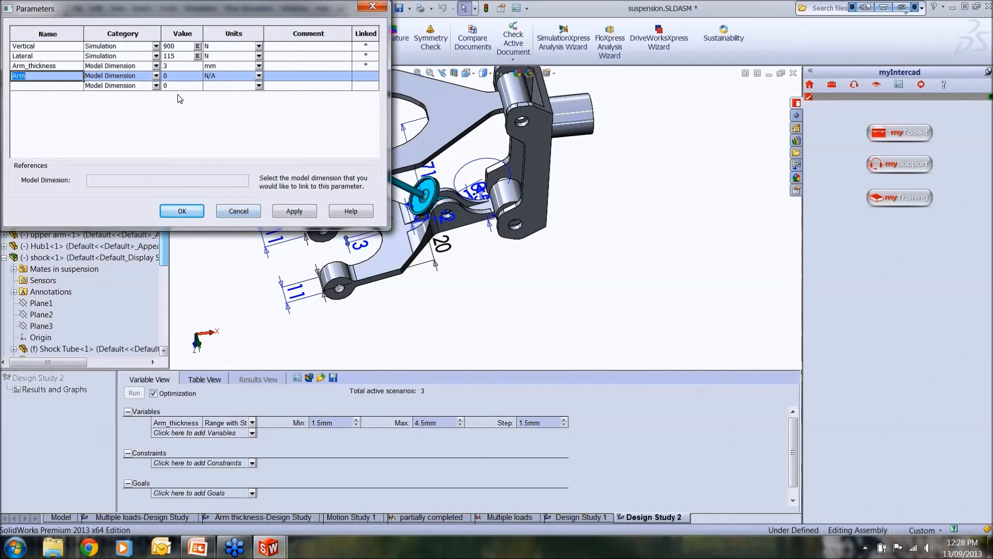
pyautogui.click(235, 215)
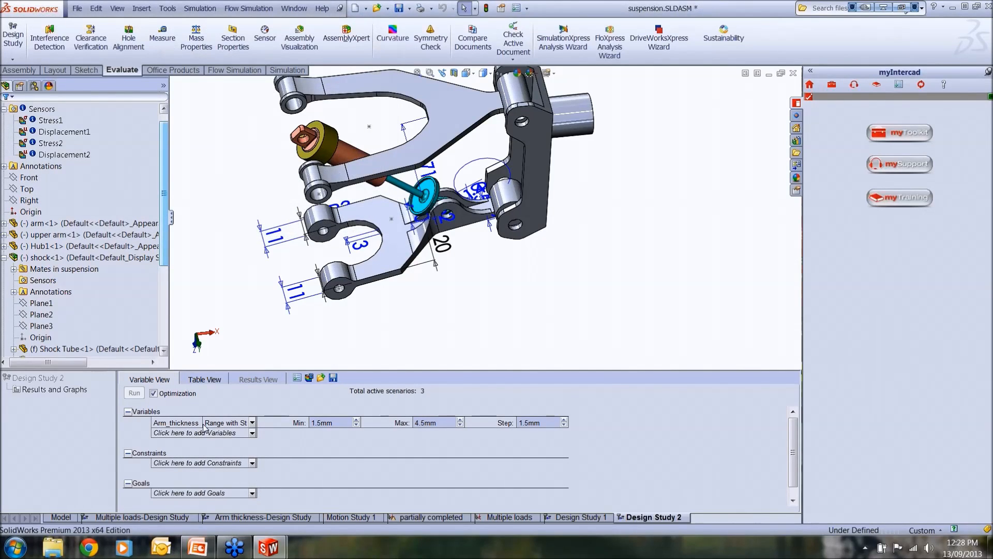
# Examine the Arm_thickness variable's range and step settings and the constraints in Arm thickness-Design Study.
pyautogui.click(293, 518)
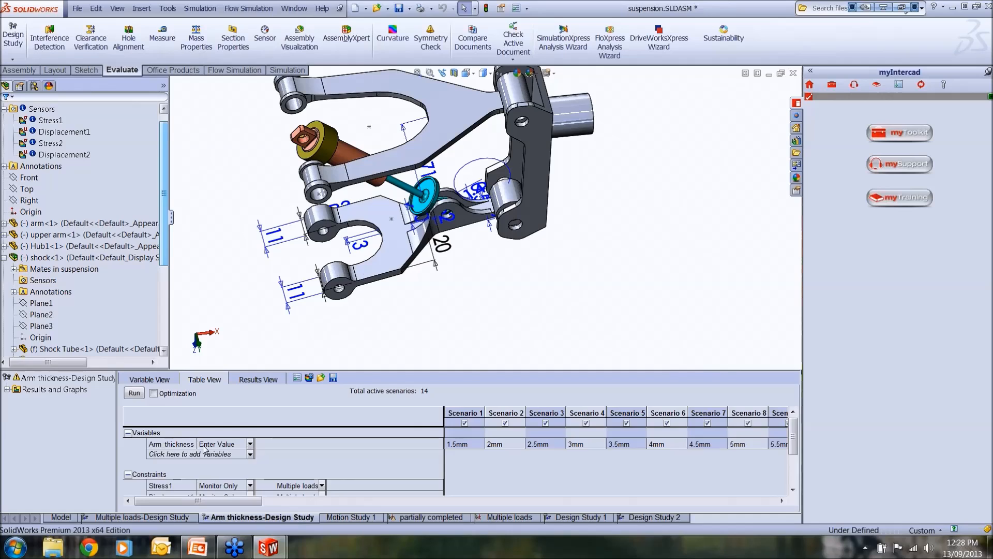
pyautogui.click(152, 380)
pyautogui.click(252, 423)
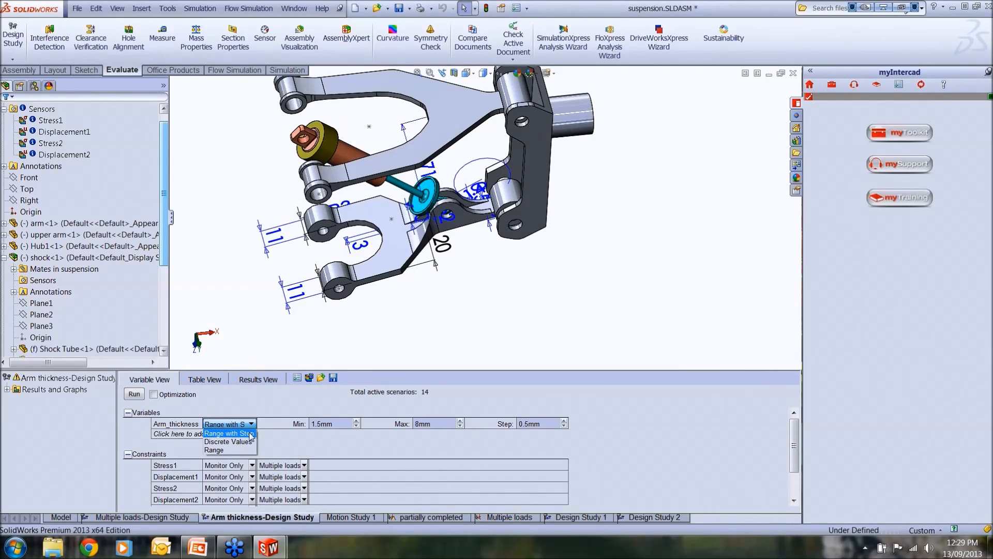
pyautogui.click(253, 425)
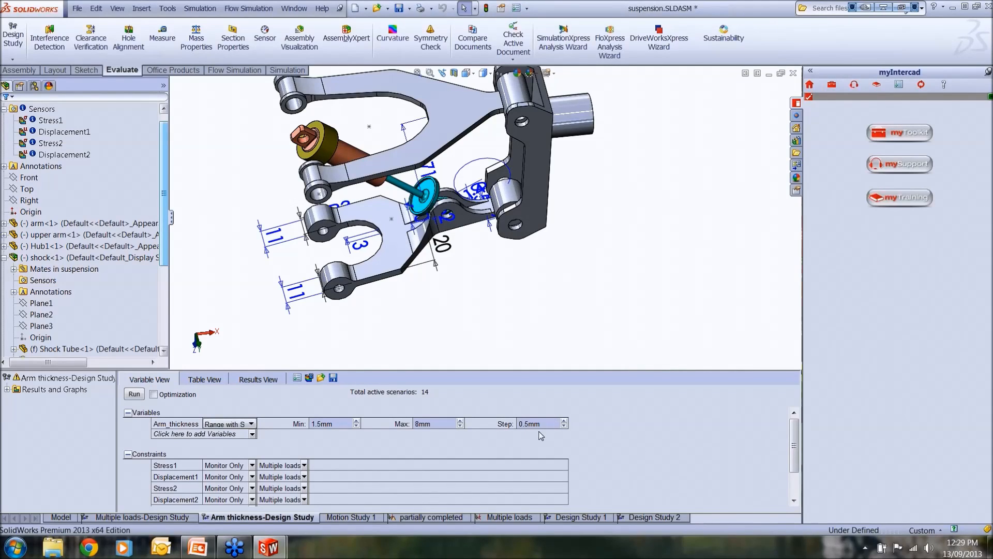
pyautogui.moveTo(794, 448); pyautogui.dragTo(794, 465)
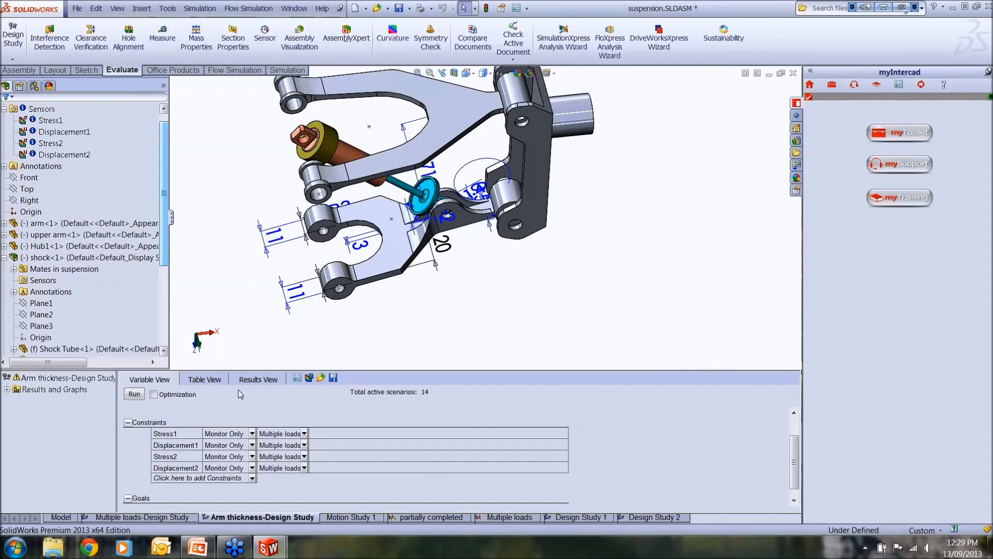
# Display the Stress1 plot for Scenario 1 in the results of Arm thickness-Design Study.
pyautogui.click(249, 379)
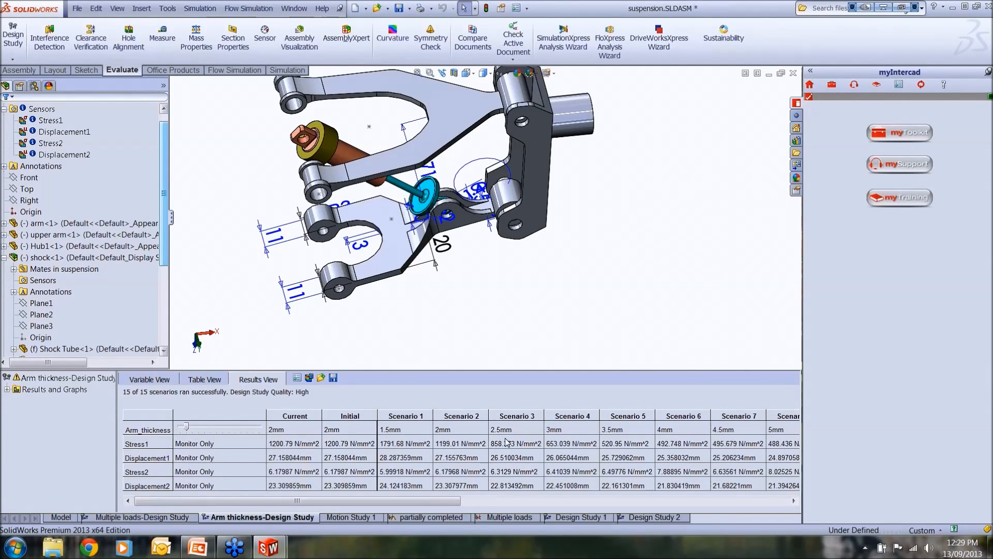
pyautogui.click(396, 416)
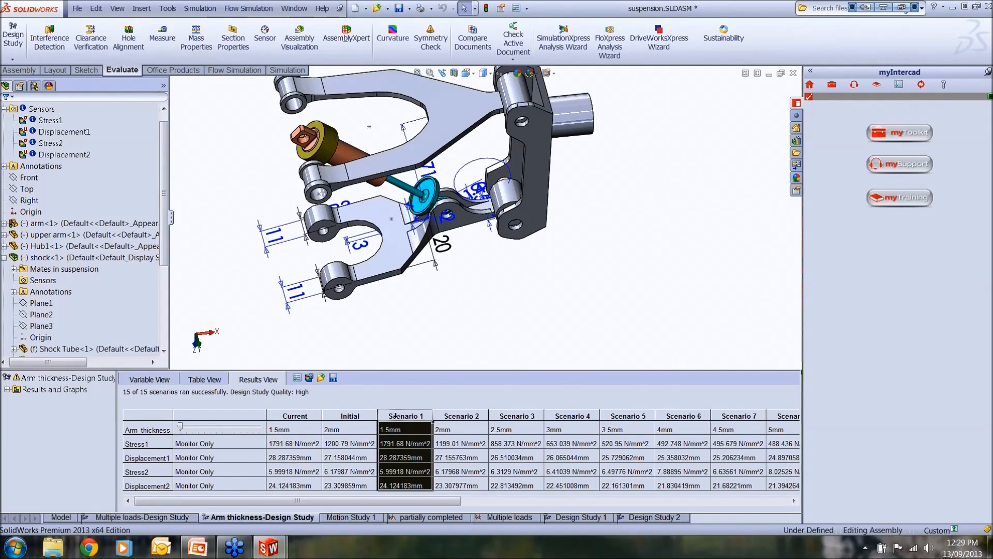
pyautogui.doubleClick(15, 389)
pyautogui.click(41, 401)
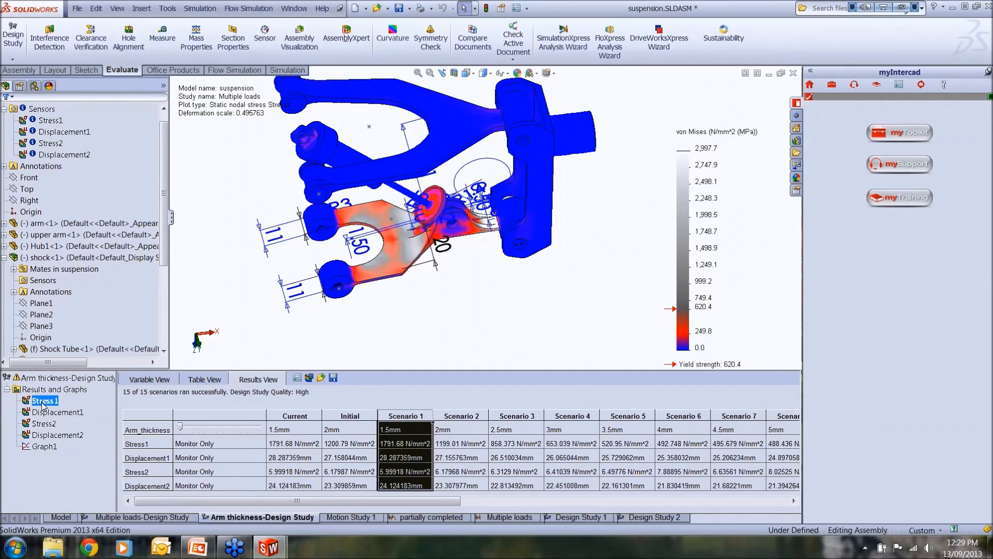
# Compare the Stress1 plots of Scenarios 2 through 6 in Arm thickness-Design Study.
pyautogui.click(464, 416)
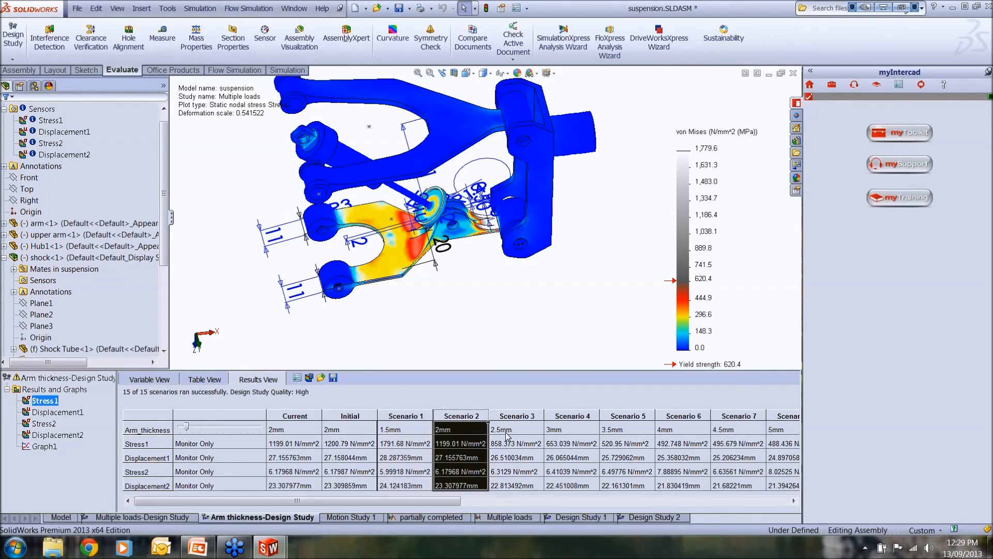
pyautogui.click(509, 415)
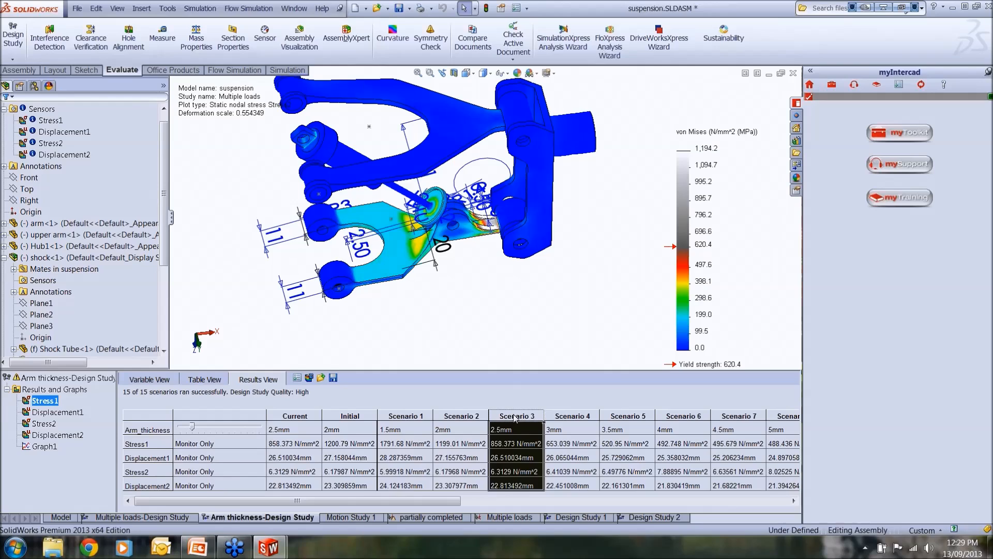
pyautogui.click(572, 415)
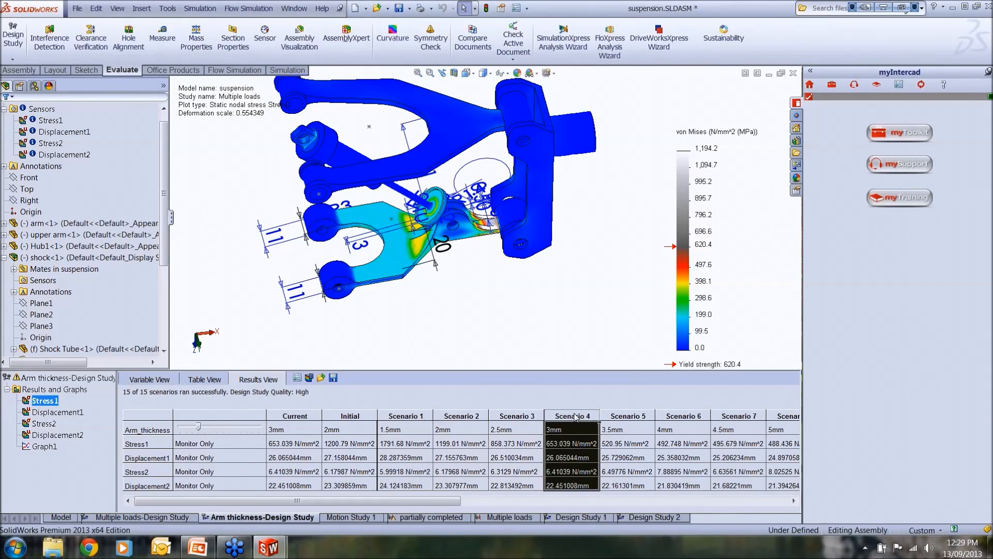
pyautogui.click(619, 414)
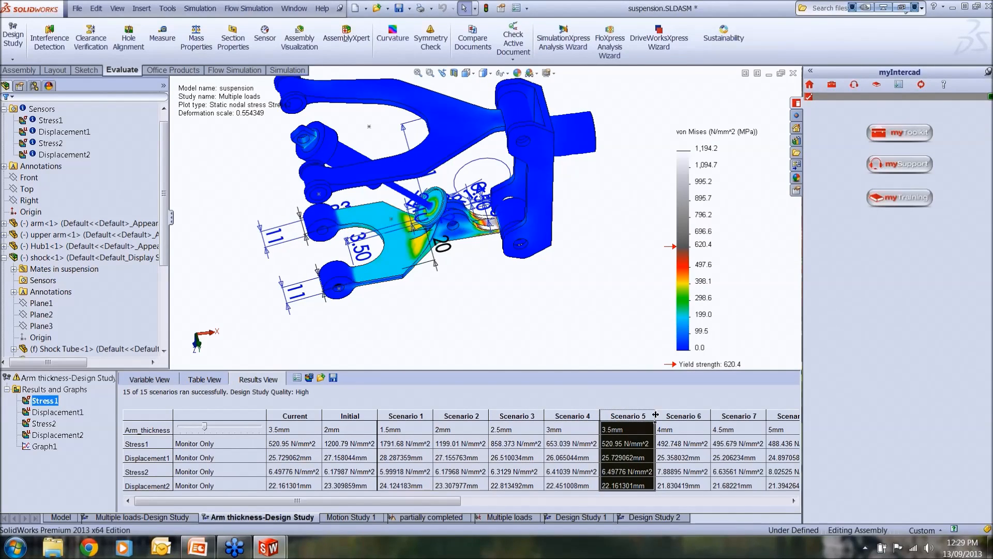
pyautogui.click(672, 415)
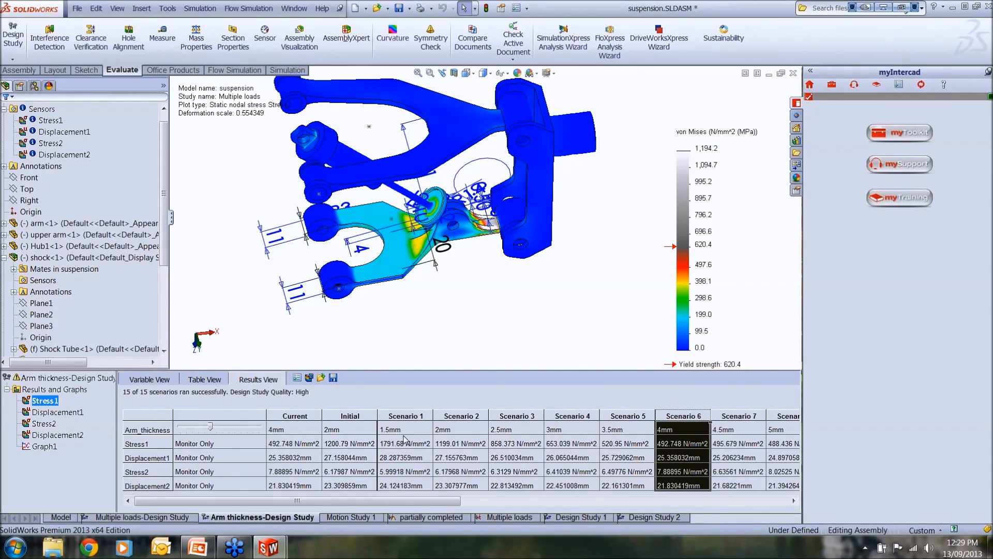
pyautogui.moveTo(454, 500); pyautogui.dragTo(783, 478)
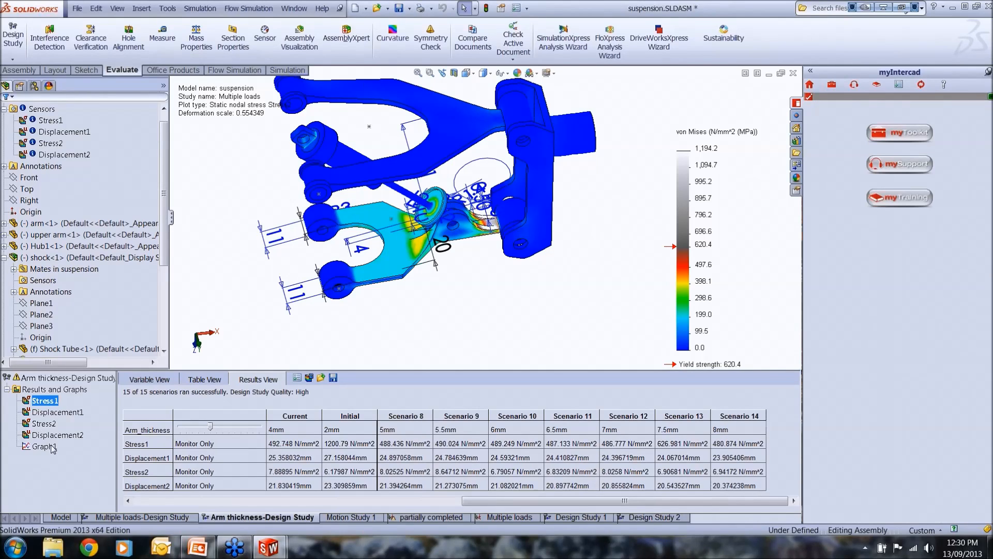
pyautogui.rightClick(54, 392)
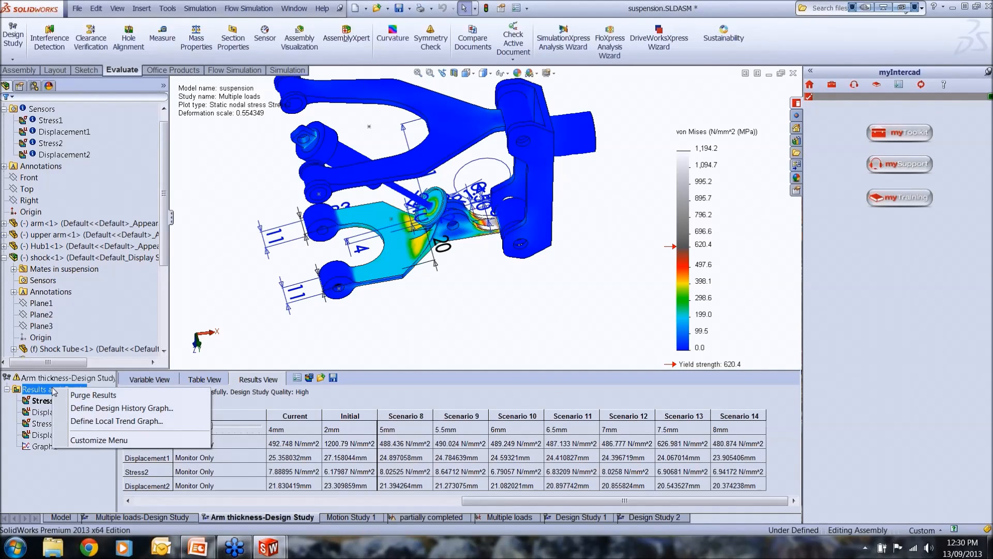
pyautogui.click(88, 410)
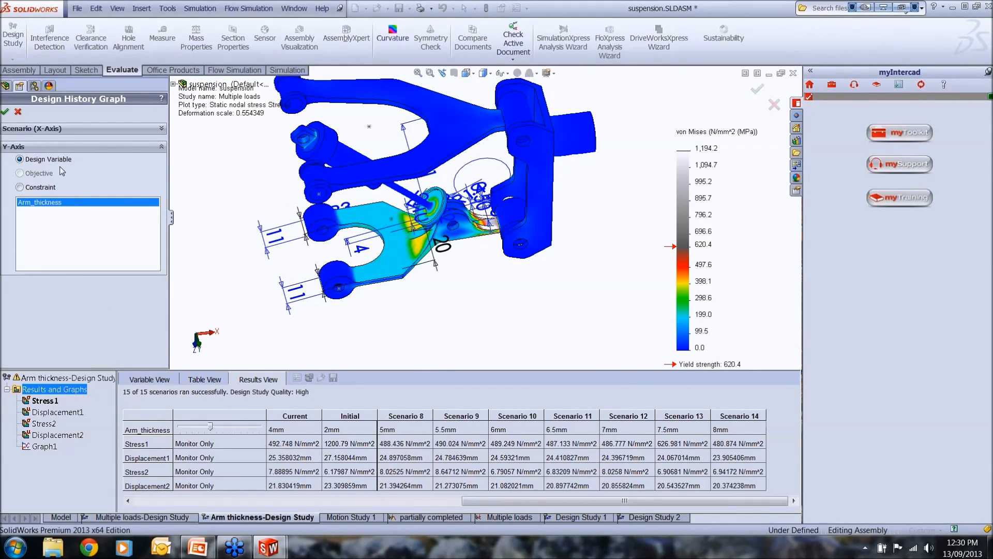
pyautogui.click(46, 188)
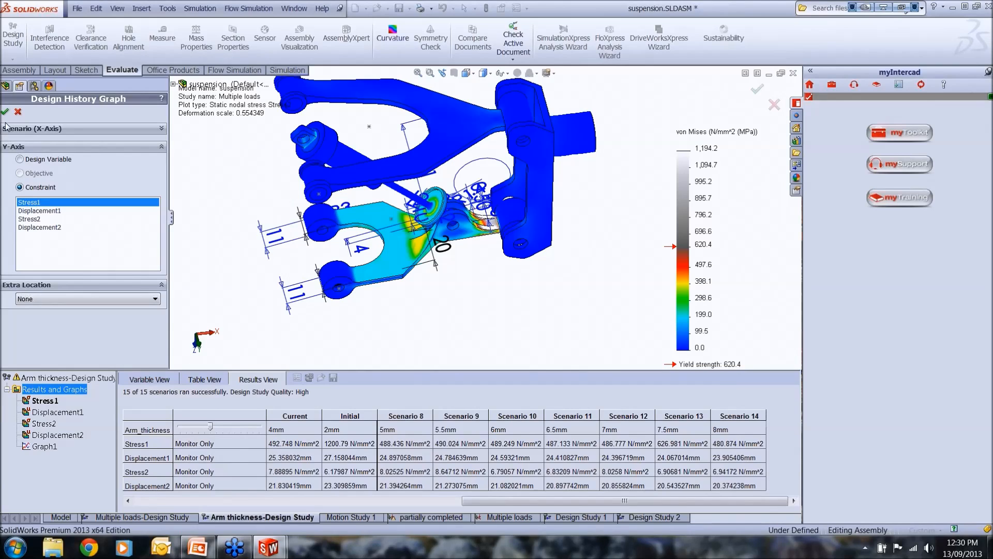
pyautogui.click(19, 113)
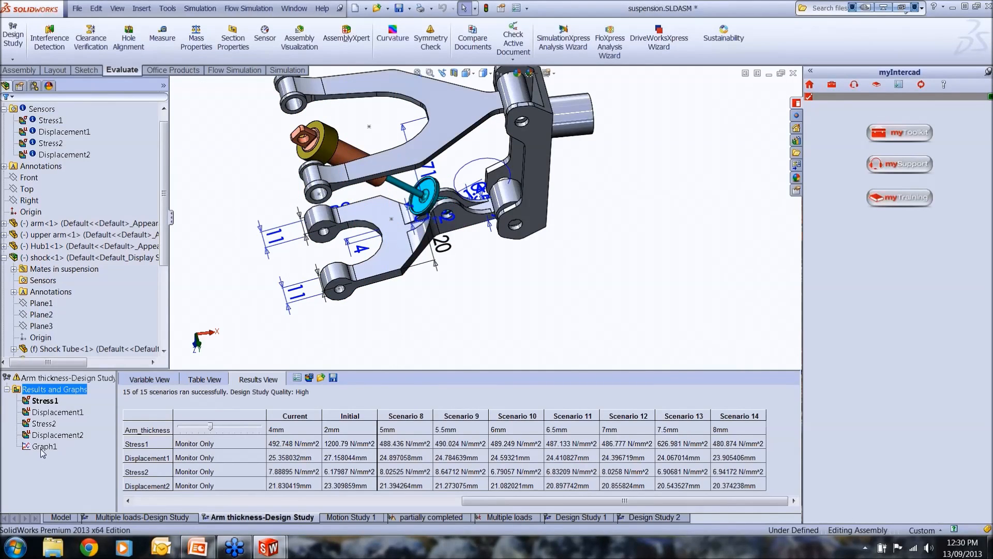
# Examine the Stress1 history graph of Arm thickness-Design Study in an enlarged graph window, then close it.
pyautogui.doubleClick(44, 447)
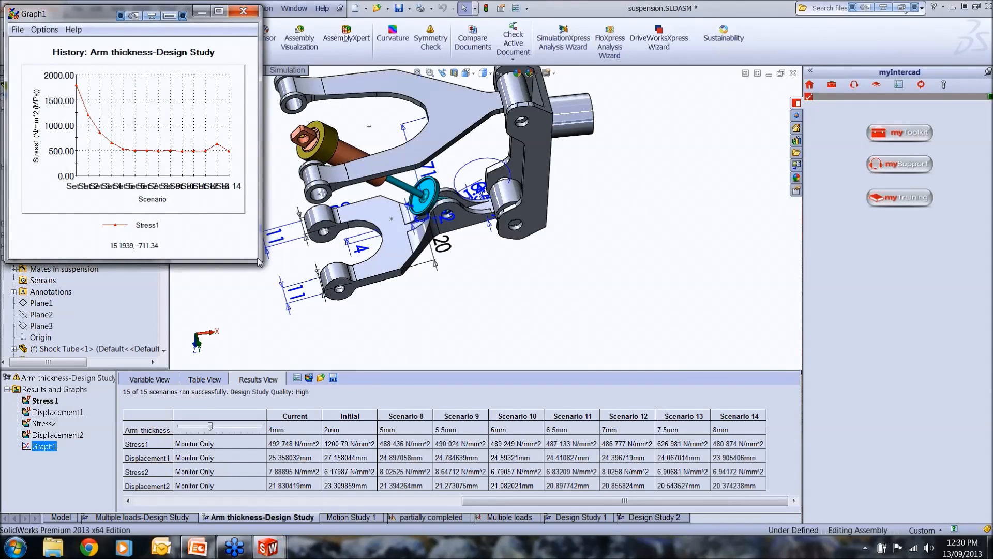
pyautogui.moveTo(261, 261); pyautogui.dragTo(450, 366)
pyautogui.moveTo(436, 262); pyautogui.dragTo(555, 258)
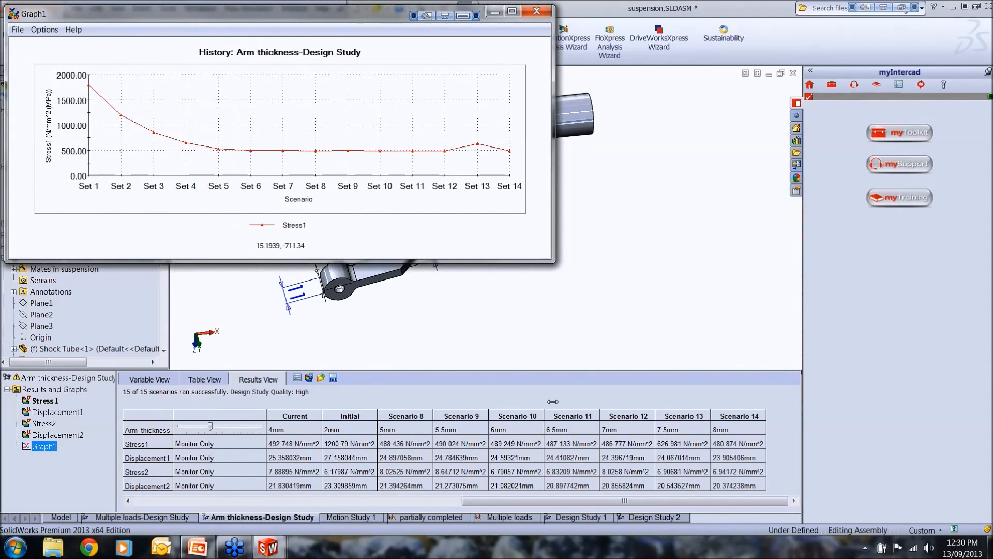
pyautogui.moveTo(554, 259); pyautogui.dragTo(635, 429)
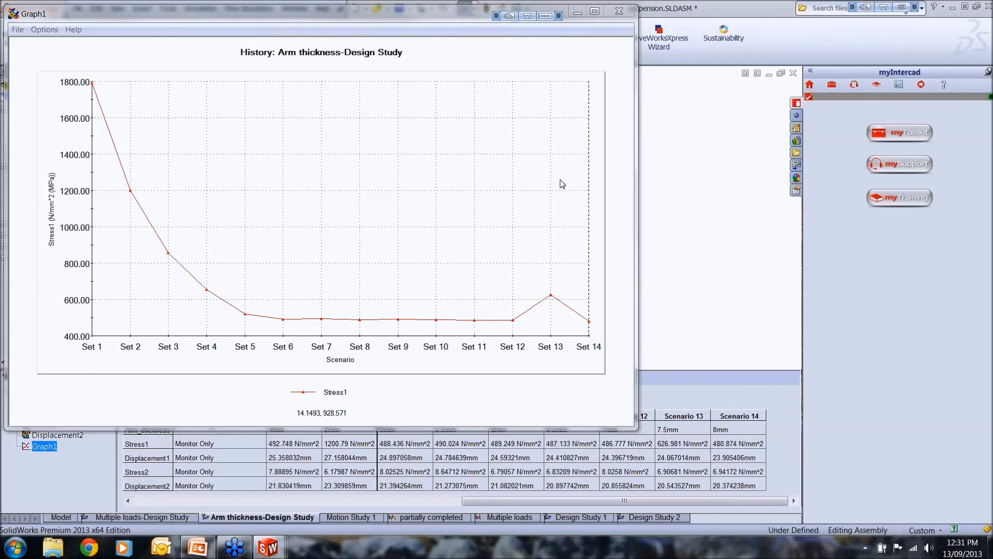
pyautogui.click(617, 11)
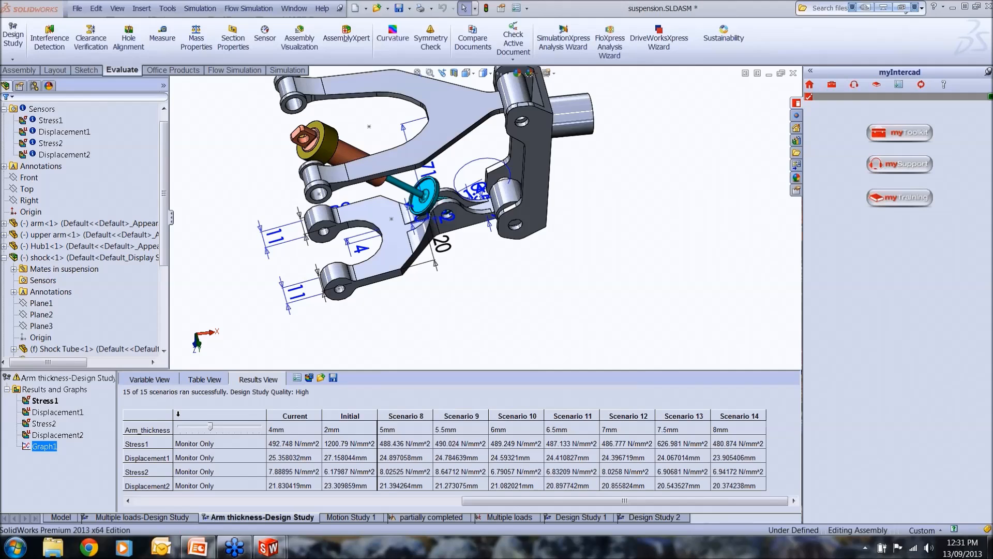
# Show the Displacement1 result for Scenario 8 in Arm thickness-Design Study.
pyautogui.click(59, 412)
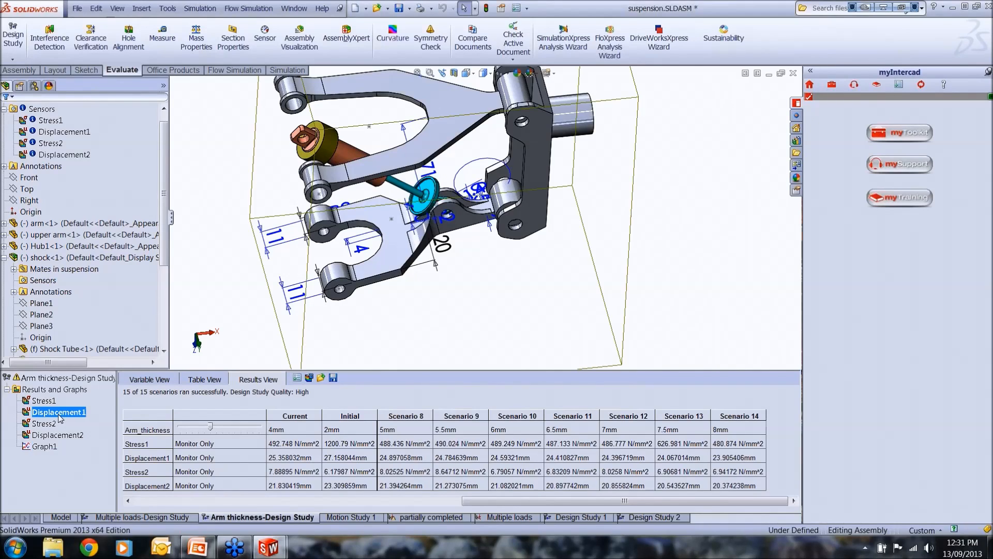
pyautogui.rightClick(59, 414)
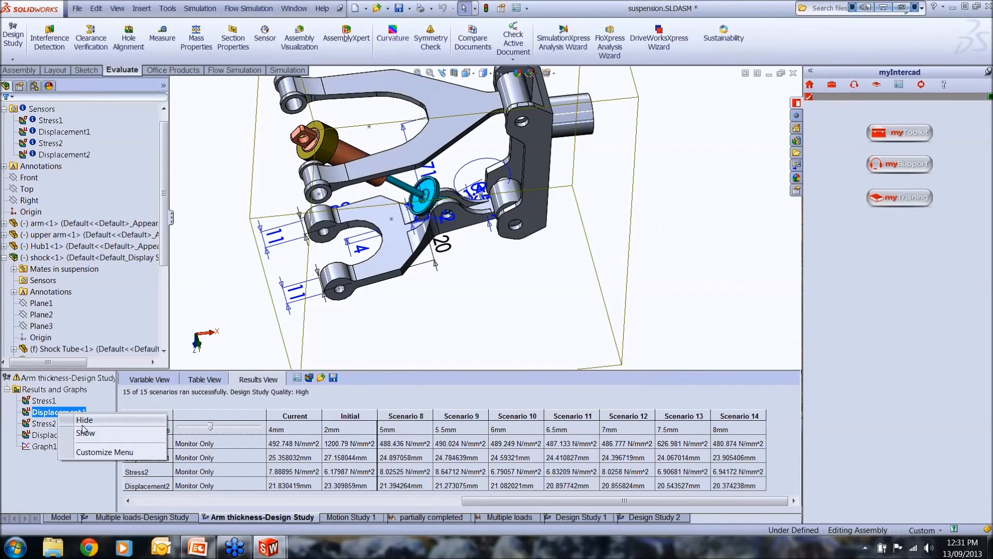
pyautogui.click(85, 433)
pyautogui.click(407, 416)
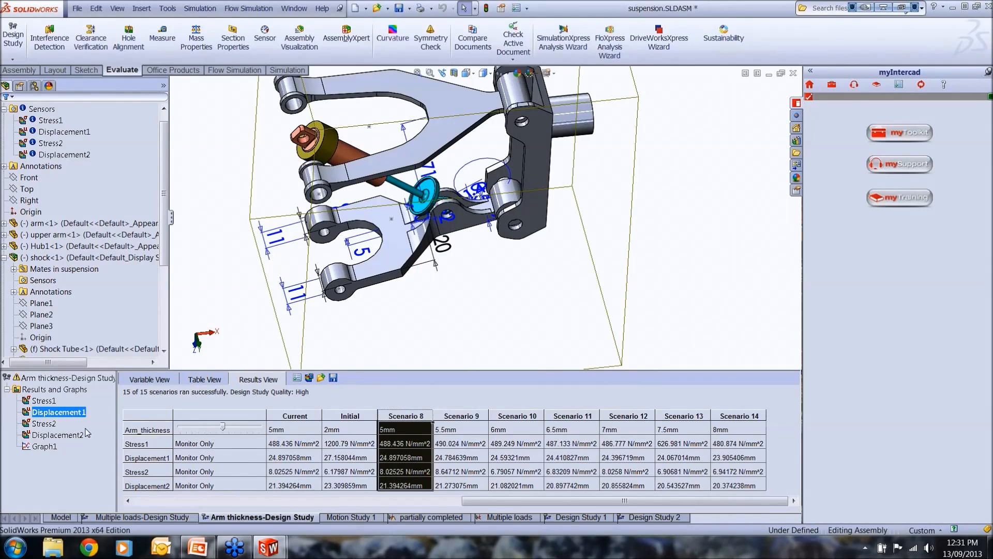
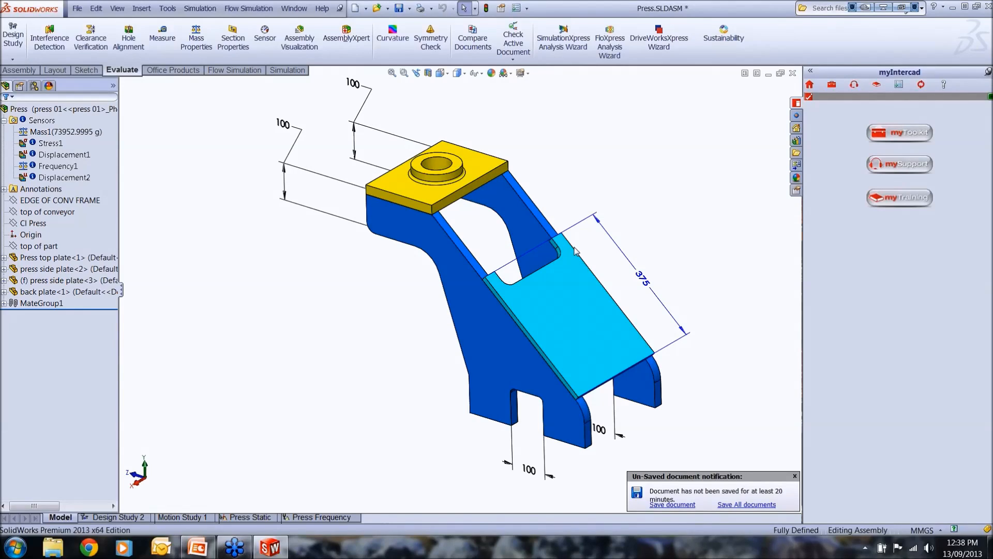
# Open the Press Static study and review the materials assigned to its four plates.
pyautogui.click(253, 516)
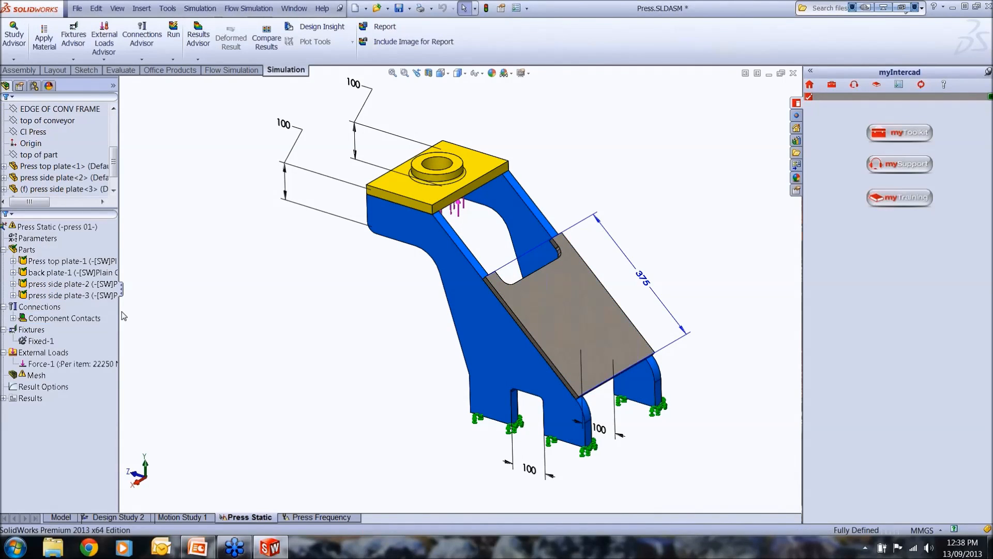
pyautogui.moveTo(120, 312); pyautogui.dragTo(181, 312)
pyautogui.click(124, 260)
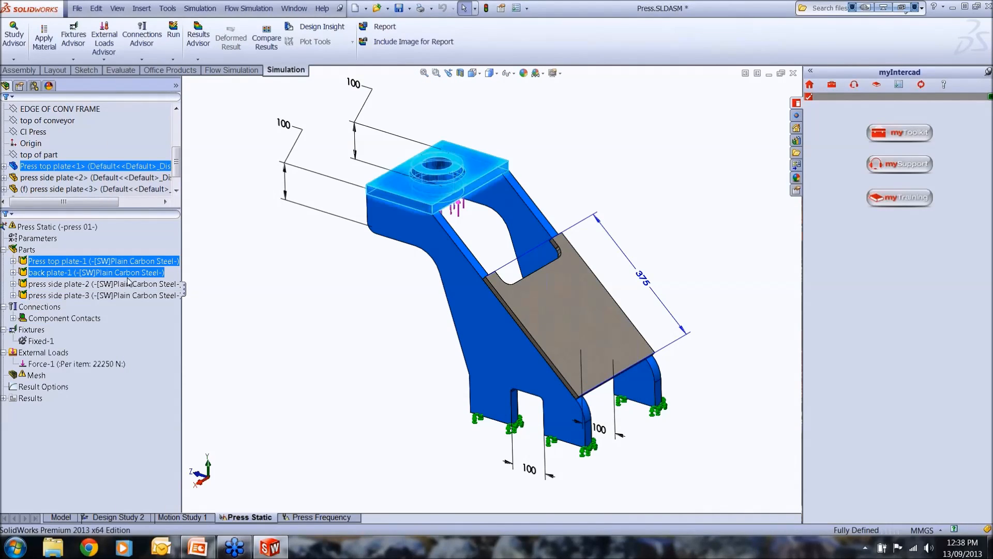
pyautogui.keyDown('shift'); pyautogui.click(129, 296); pyautogui.keyUp('shift')
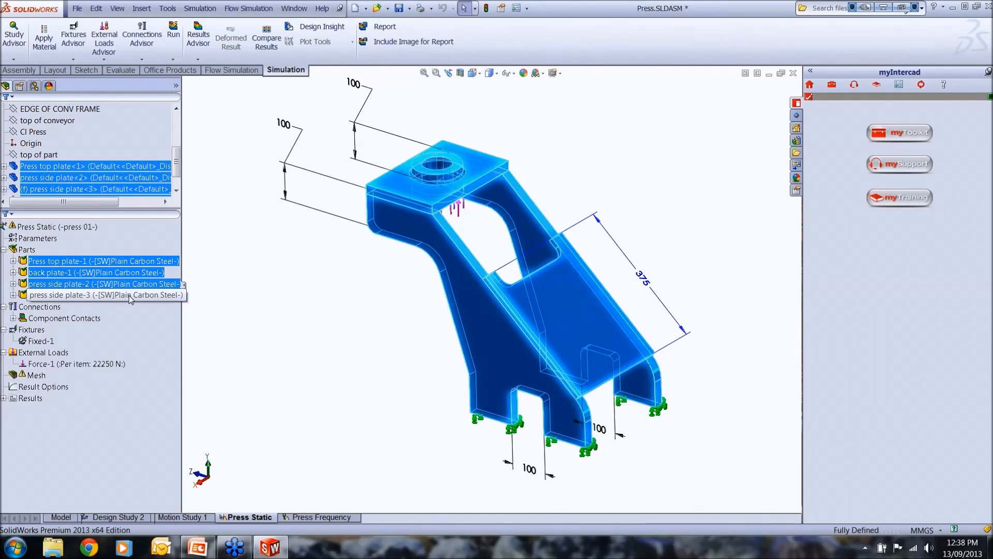
# Examine the study's global contact and the Fixed-1 fixture on the feet of the press side plates.
pyautogui.click(16, 319)
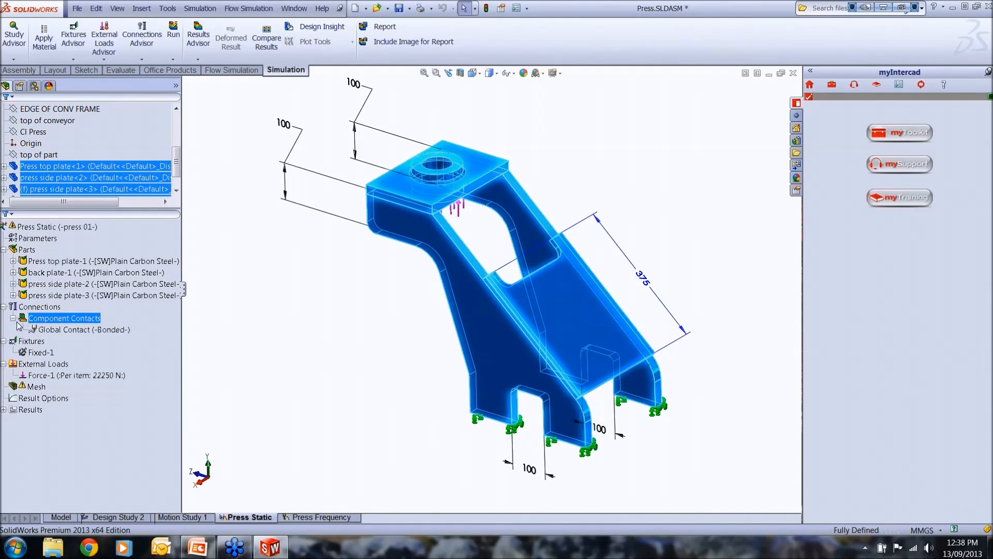
pyautogui.click(43, 330)
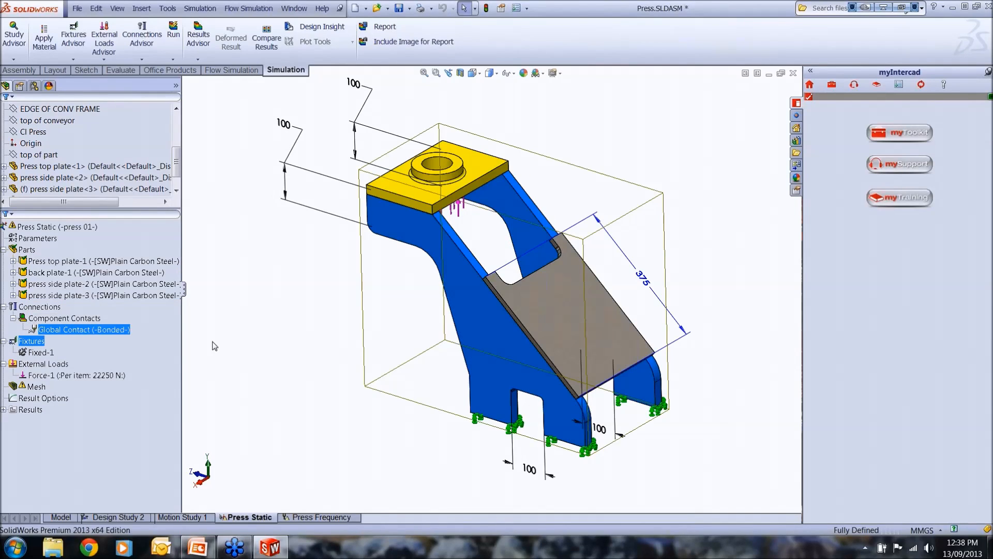
pyautogui.click(45, 354)
pyautogui.moveTo(334, 364); pyautogui.dragTo(337, 257, button='middle')
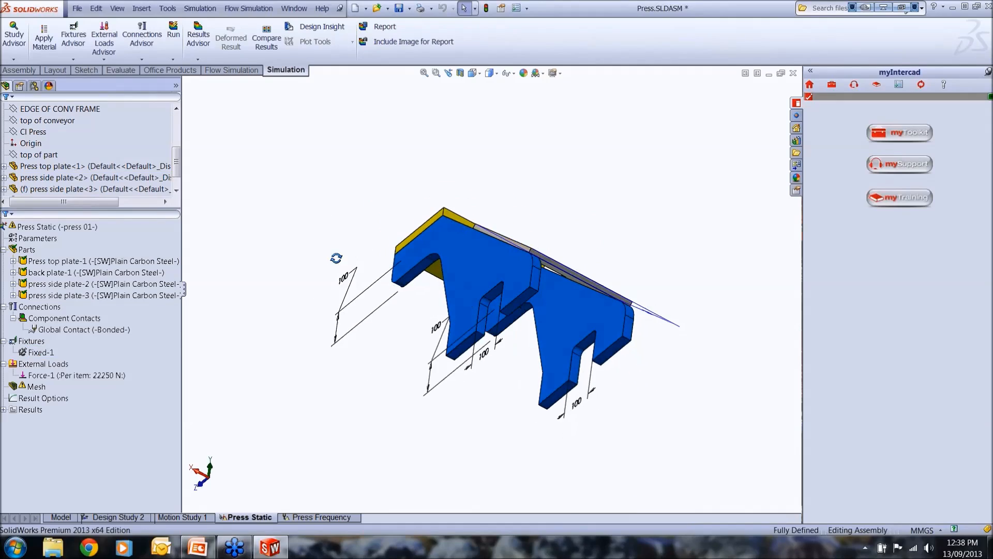
pyautogui.click(496, 318)
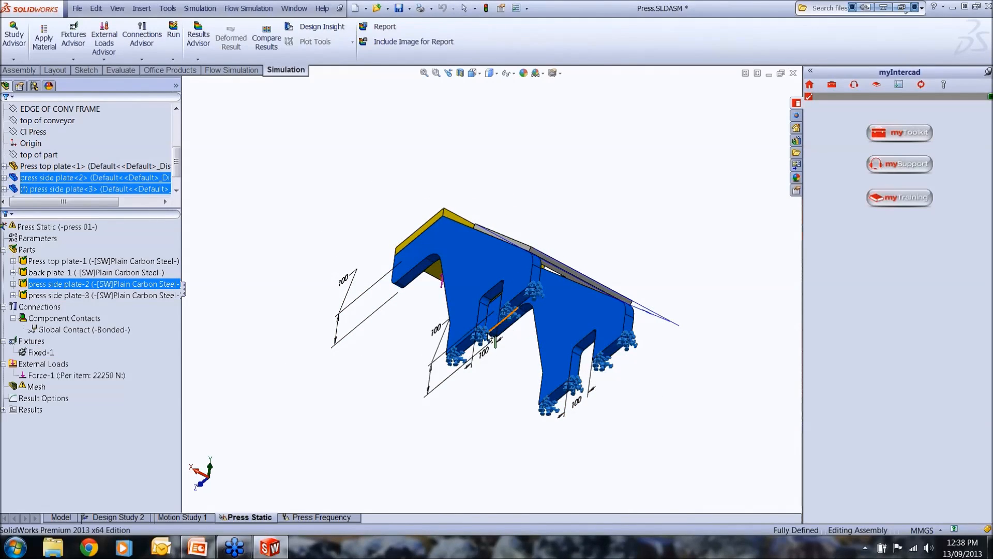
pyautogui.press('Escape')
# Examine Force-1 and the face under the press top plate where it acts.
pyautogui.click(112, 374)
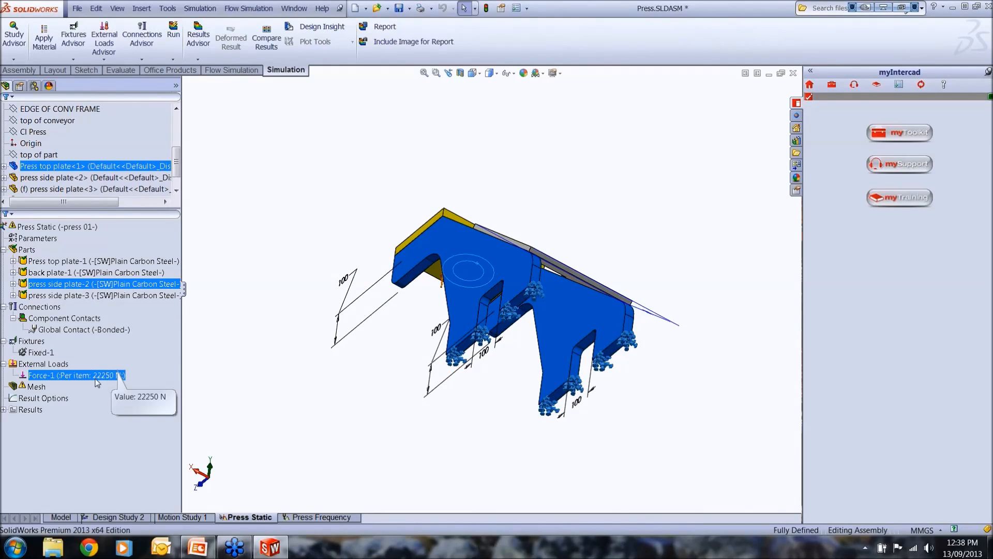
pyautogui.moveTo(342, 374); pyautogui.dragTo(397, 306, button='middle')
pyautogui.scroll(-5, 310, 358)
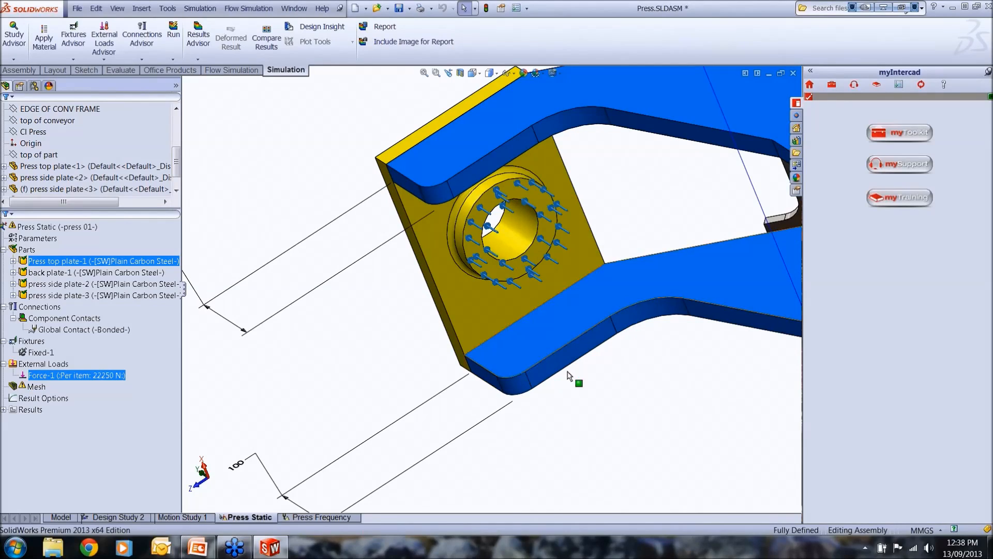
pyautogui.scroll(5, 589, 376)
pyautogui.moveTo(636, 362); pyautogui.dragTo(631, 405, button='middle')
# Mesh the press with the default mesh density and run the Press Static study.
pyautogui.rightClick(40, 388)
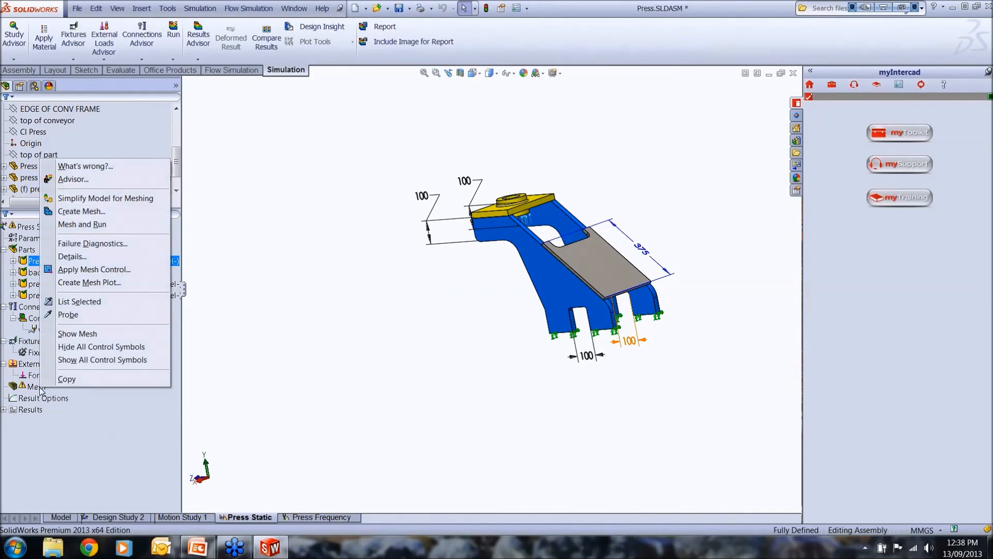
pyautogui.click(83, 211)
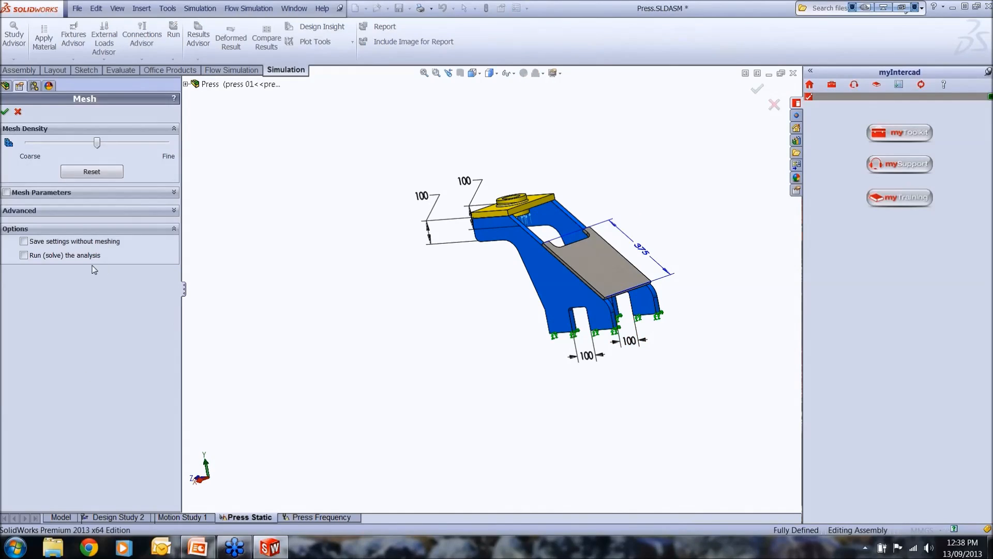
pyautogui.click(89, 212)
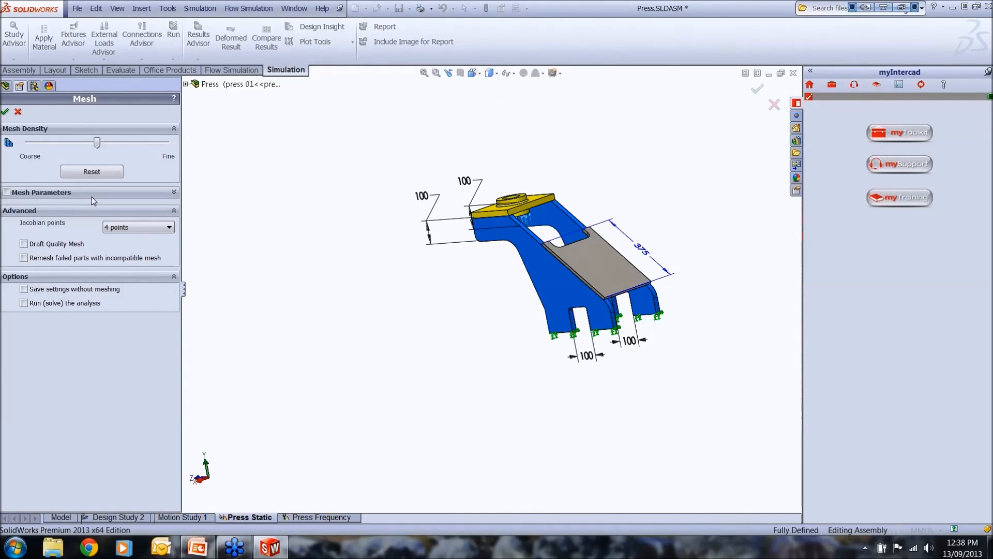
pyautogui.click(93, 192)
pyautogui.click(4, 111)
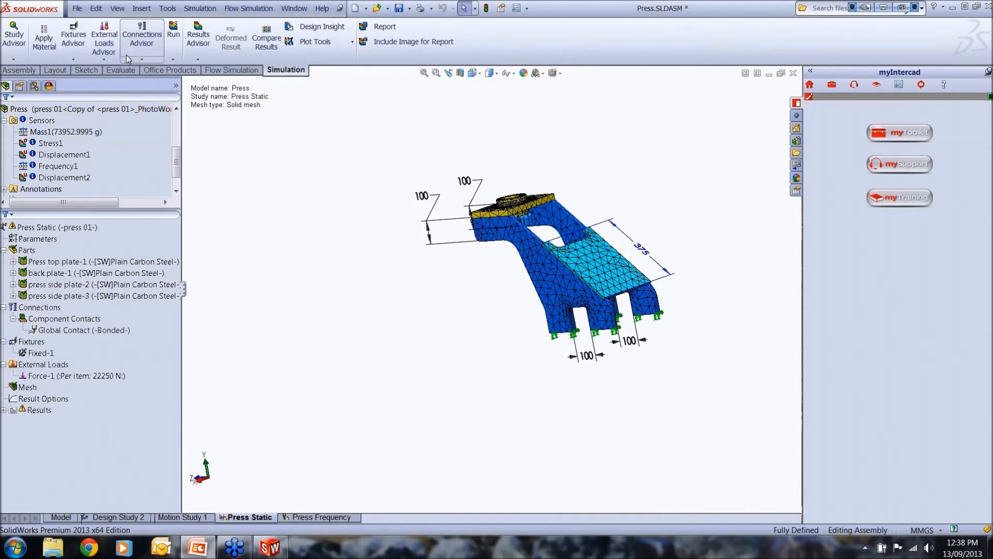
pyautogui.click(173, 34)
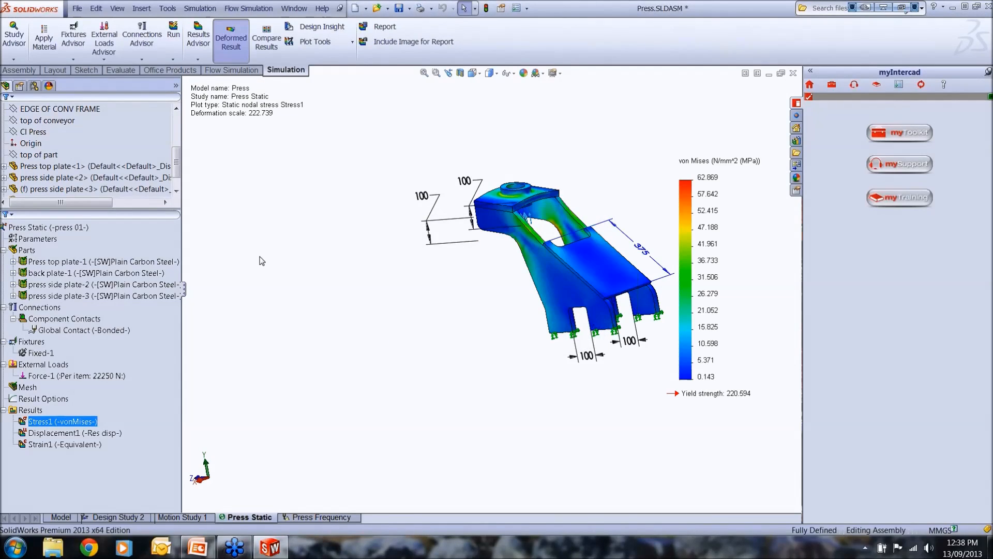
# Examine the Stress1 and Displacement1 plots of the Press Static study from several angles.
pyautogui.scroll(-5, 608, 323)
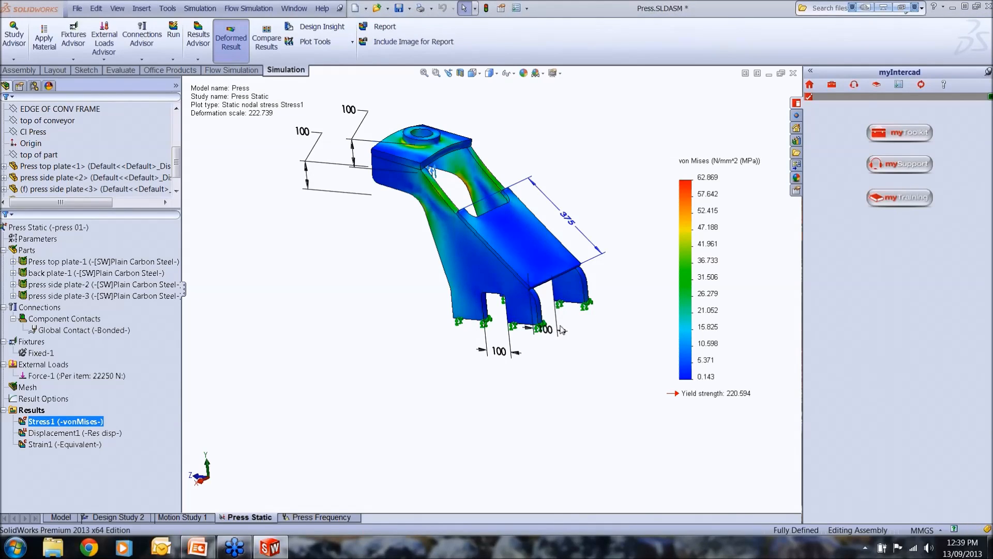
pyautogui.doubleClick(110, 433)
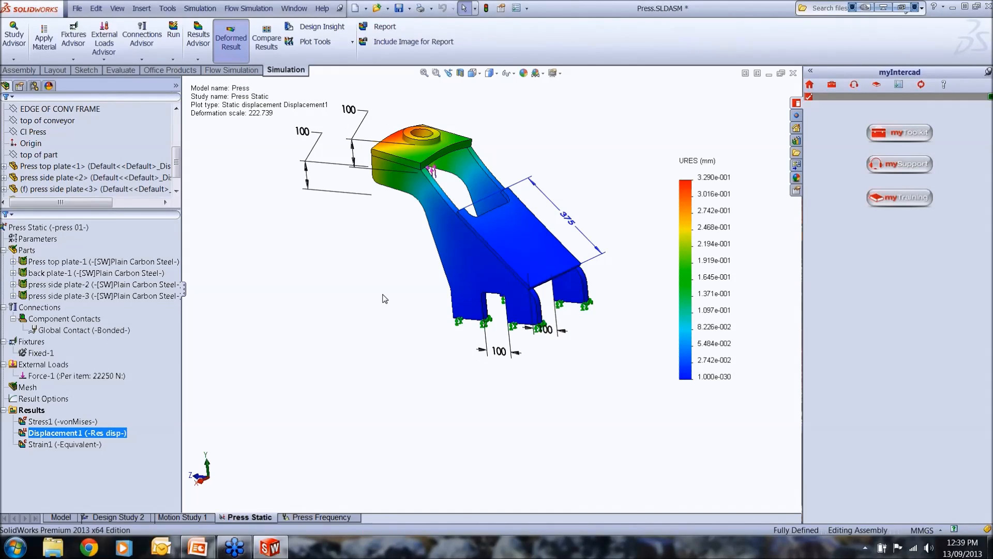
pyautogui.scroll(-2, 585, 205)
pyautogui.scroll(3, 507, 234)
pyautogui.moveTo(507, 234); pyautogui.dragTo(453, 219, button='middle')
pyautogui.scroll(-1, 452, 218)
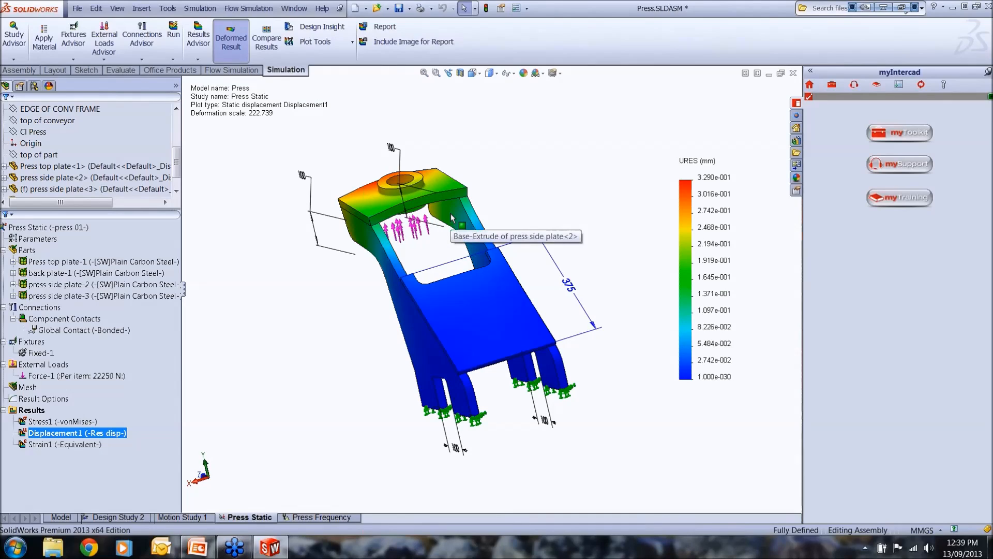
pyautogui.moveTo(437, 261); pyautogui.dragTo(457, 267, button='middle')
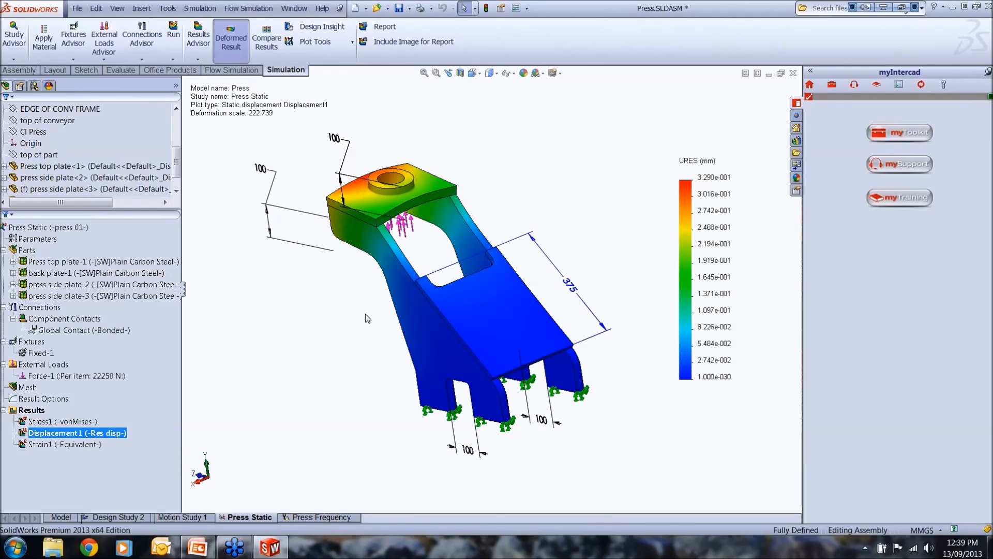
pyautogui.moveTo(367, 318); pyautogui.dragTo(380, 305, button='middle')
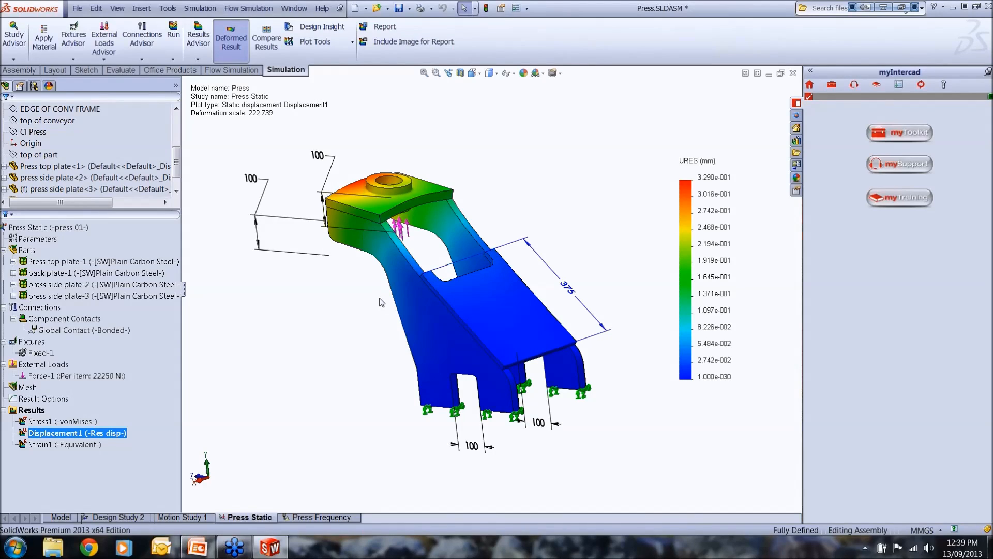
# Examine the Press Frequency study's contacts, fixture and load, and the study types offered for a new study.
pyautogui.click(328, 517)
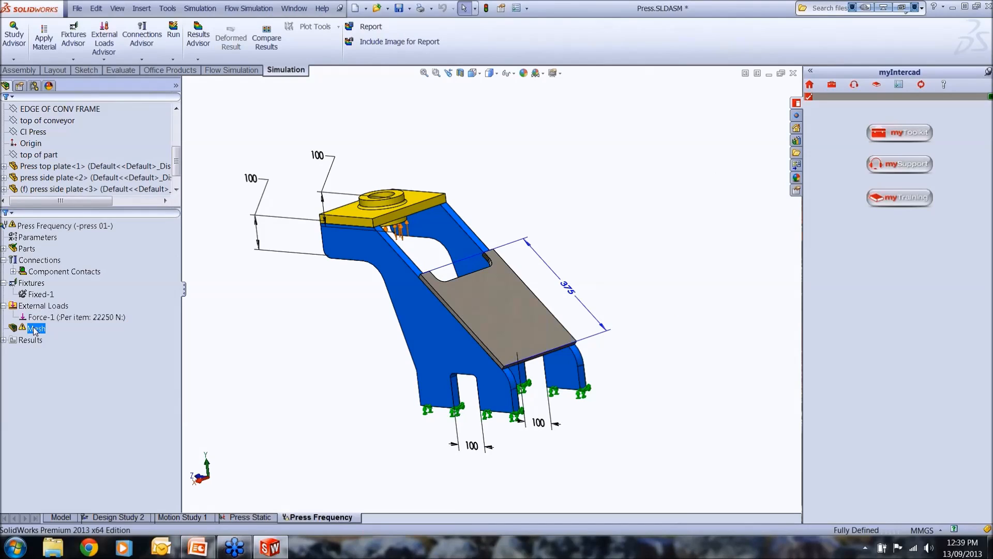
pyautogui.click(64, 271)
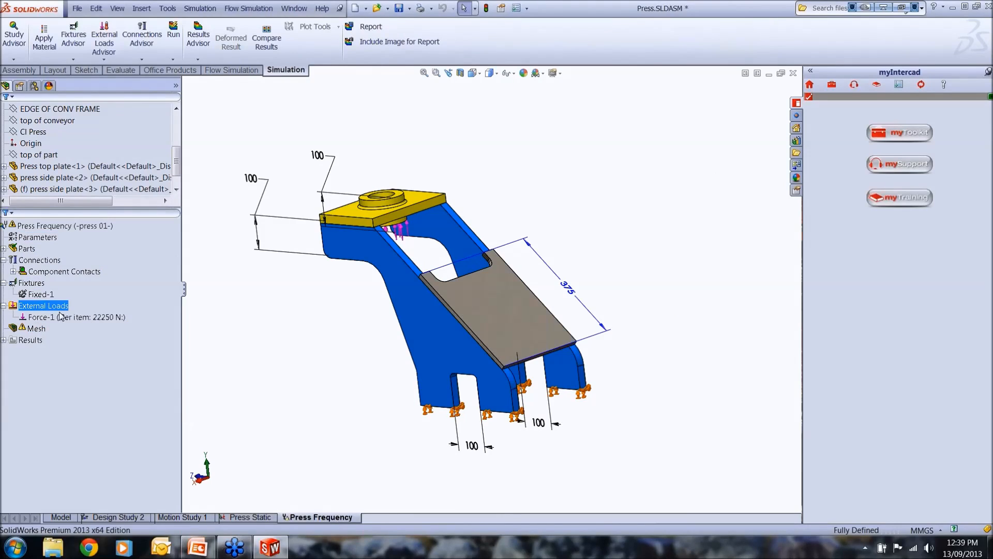
pyautogui.click(14, 59)
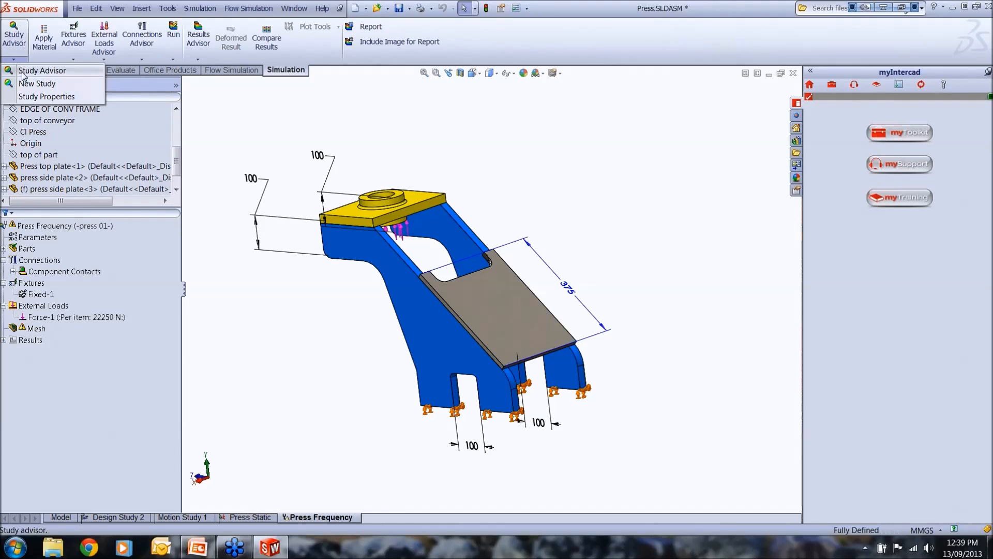
pyautogui.click(26, 84)
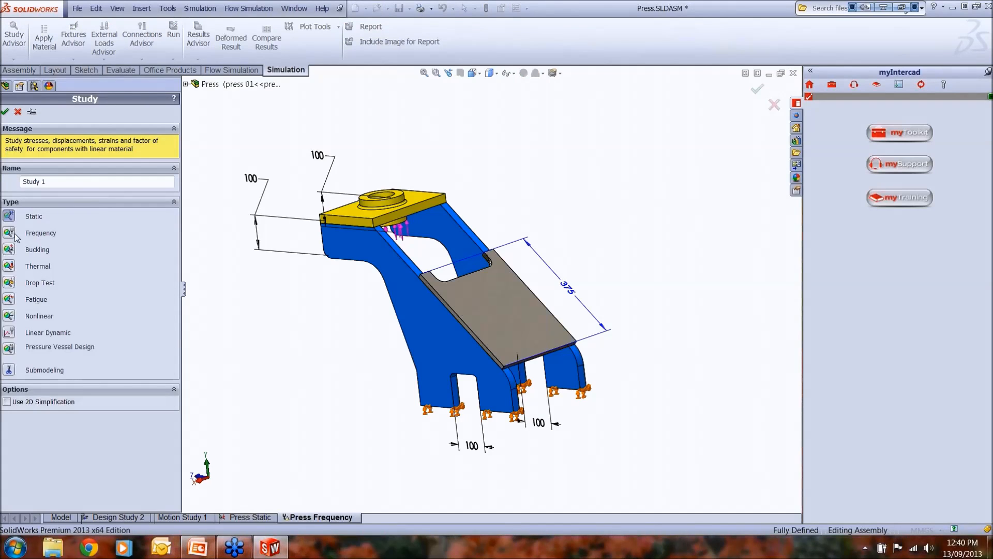
pyautogui.click(17, 111)
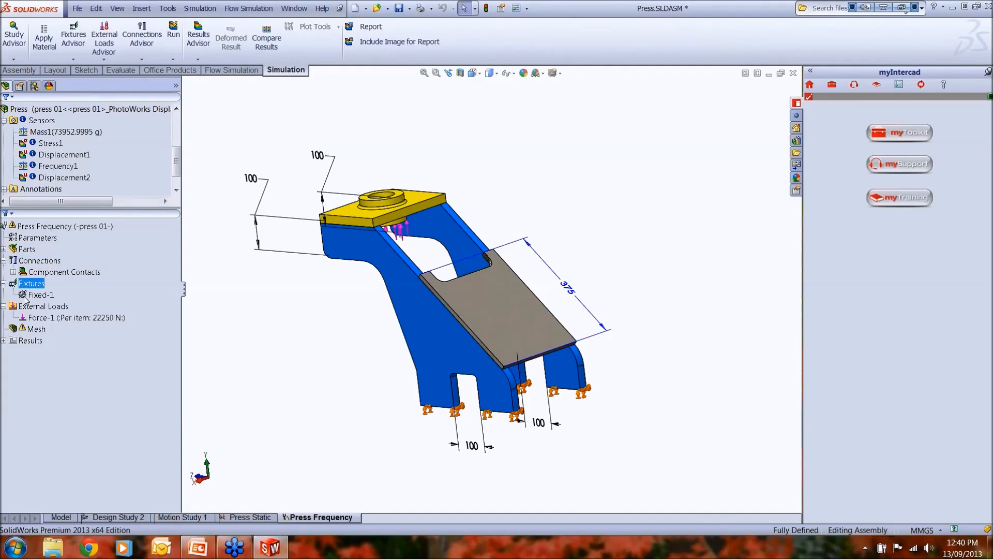
# Mesh the press with the default mesh density and run the Press Frequency study.
pyautogui.rightClick(37, 329)
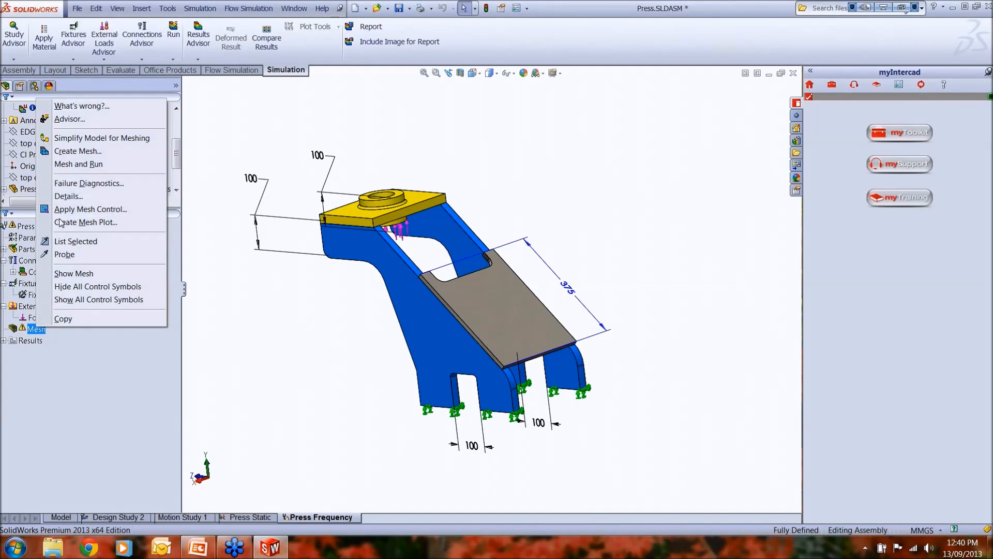
pyautogui.click(73, 151)
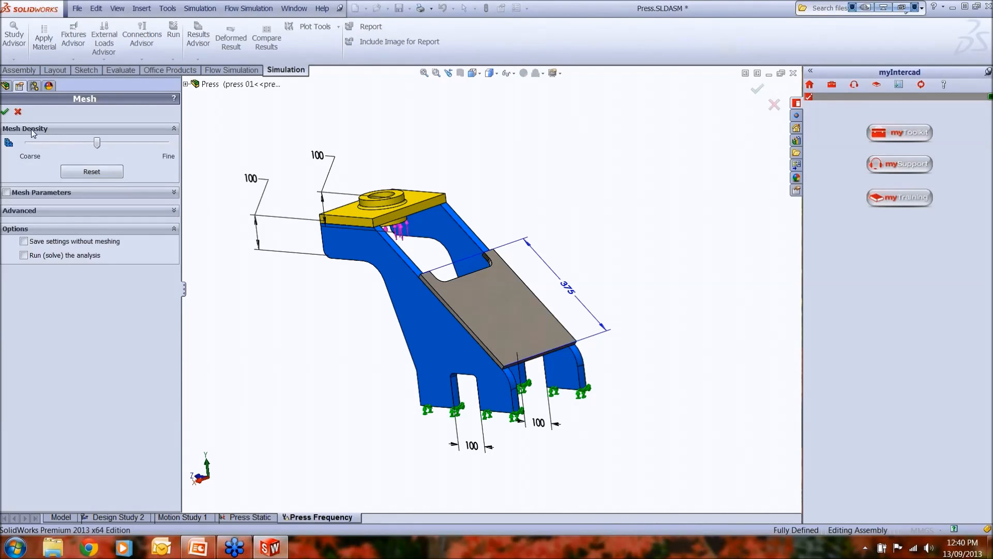
pyautogui.click(5, 111)
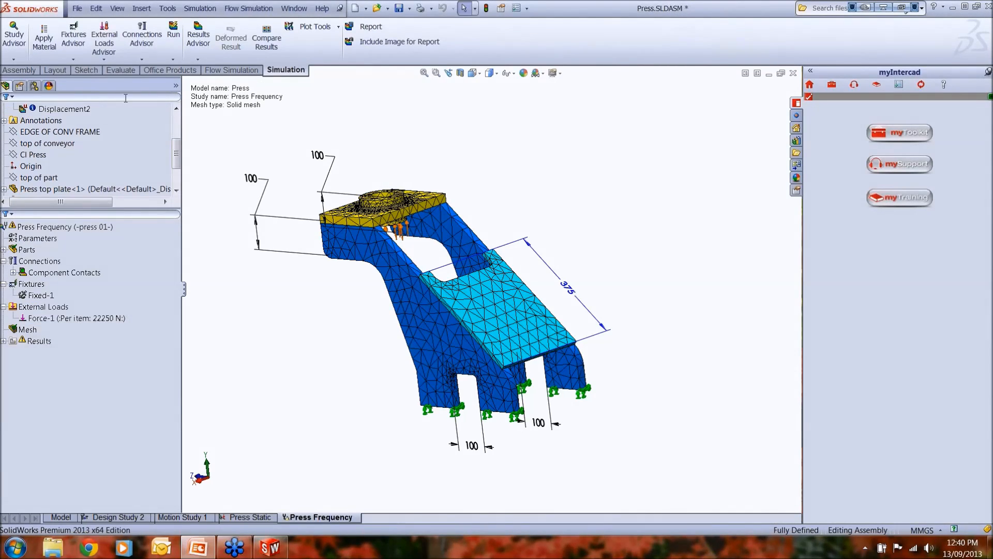
pyautogui.click(174, 37)
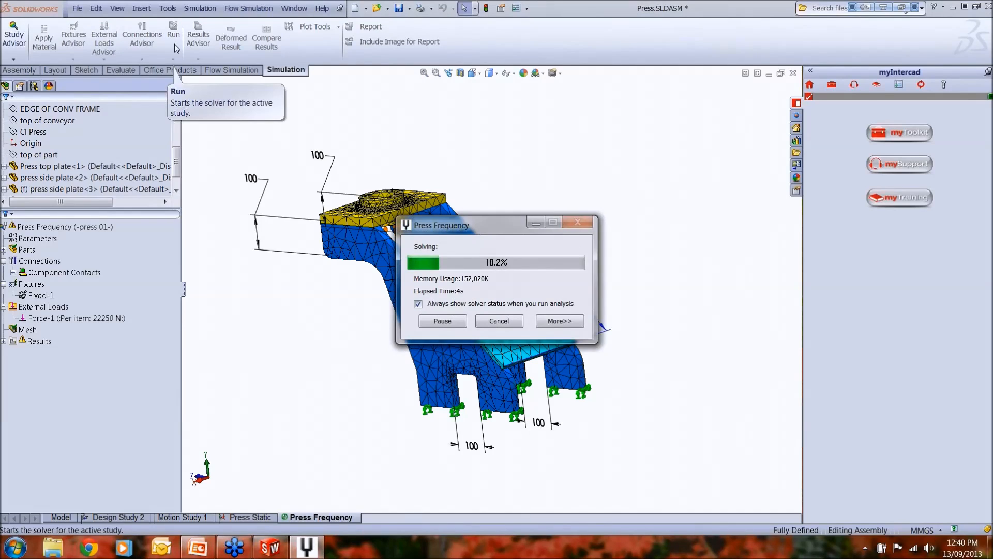
pyautogui.click(146, 178)
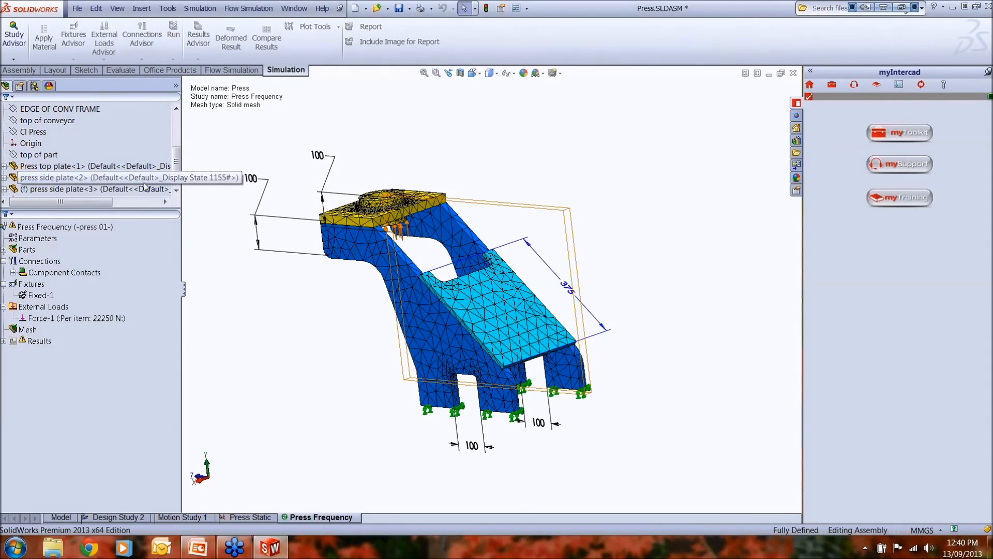
# List the Press Frequency study's resonant frequencies and examine the mode shape 1 displacement plot.
pyautogui.rightClick(31, 340)
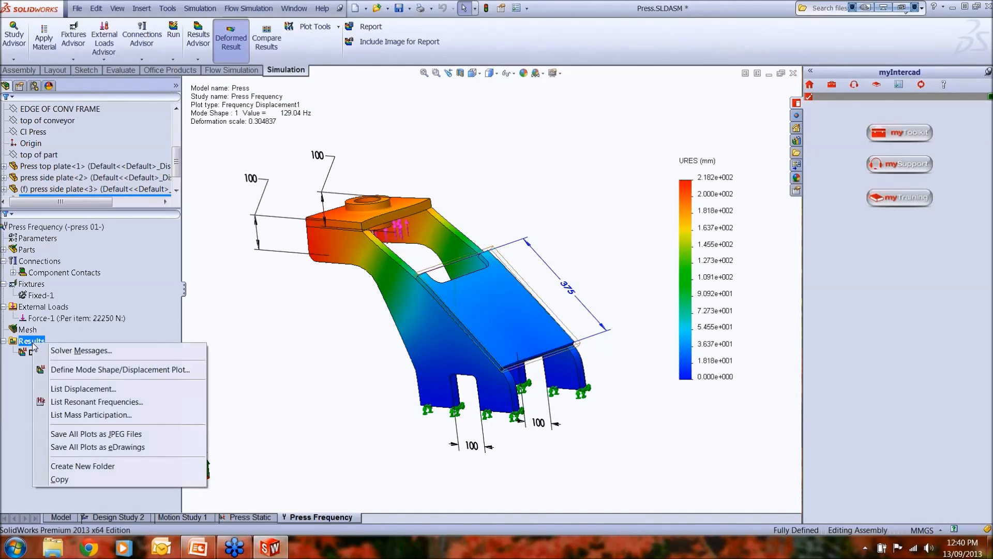
pyautogui.click(76, 402)
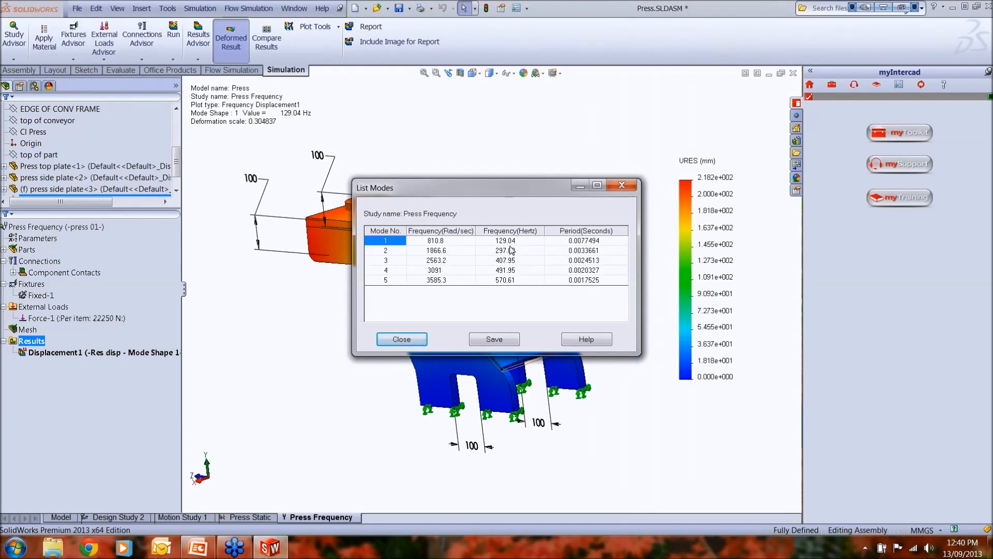
pyautogui.click(403, 340)
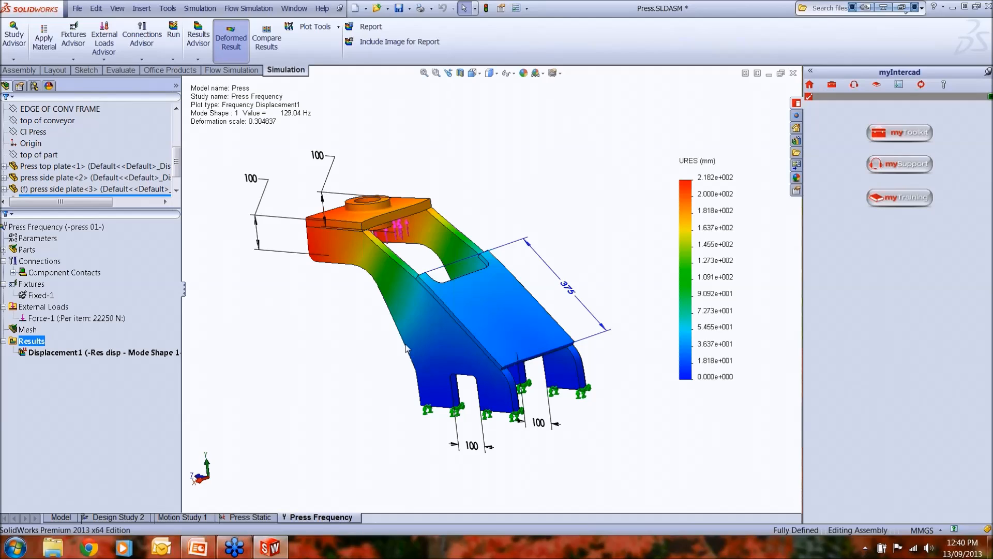
pyautogui.moveTo(572, 239); pyautogui.dragTo(585, 269, button='middle')
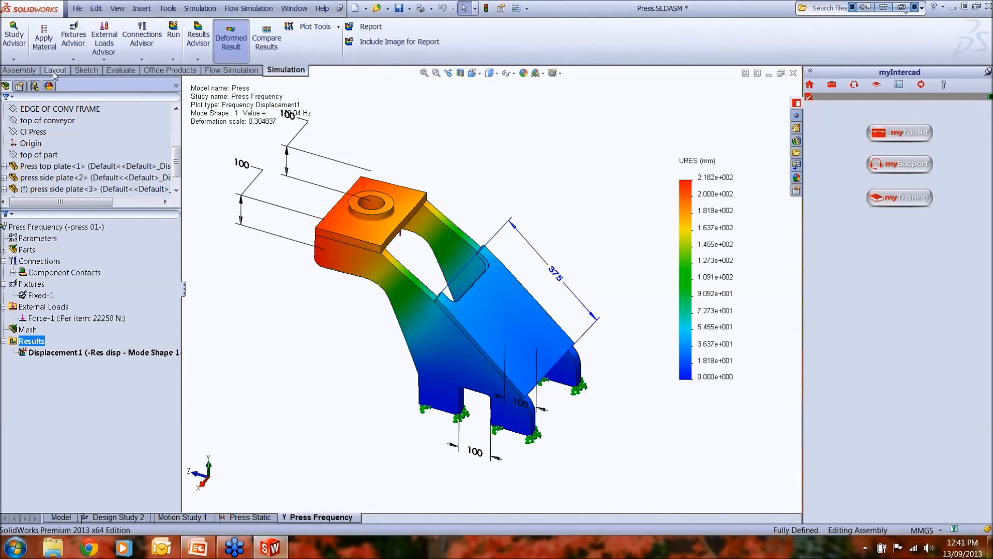
# Create a new, empty design study for the press assembly.
pyautogui.click(123, 70)
pyautogui.click(16, 60)
pyautogui.click(36, 71)
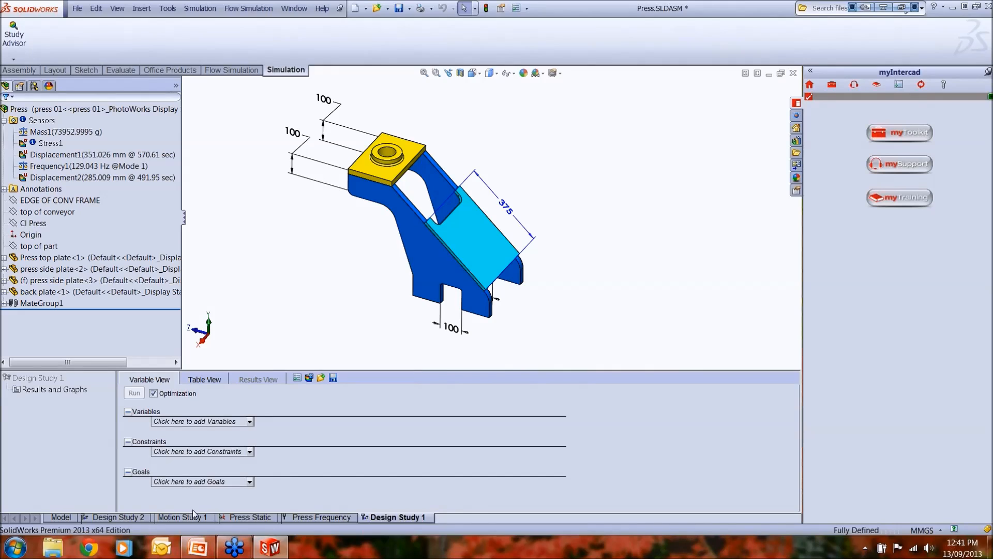
# Examine the back height, feet width and back plate variables and their ranges in Design Study 2.
pyautogui.click(108, 517)
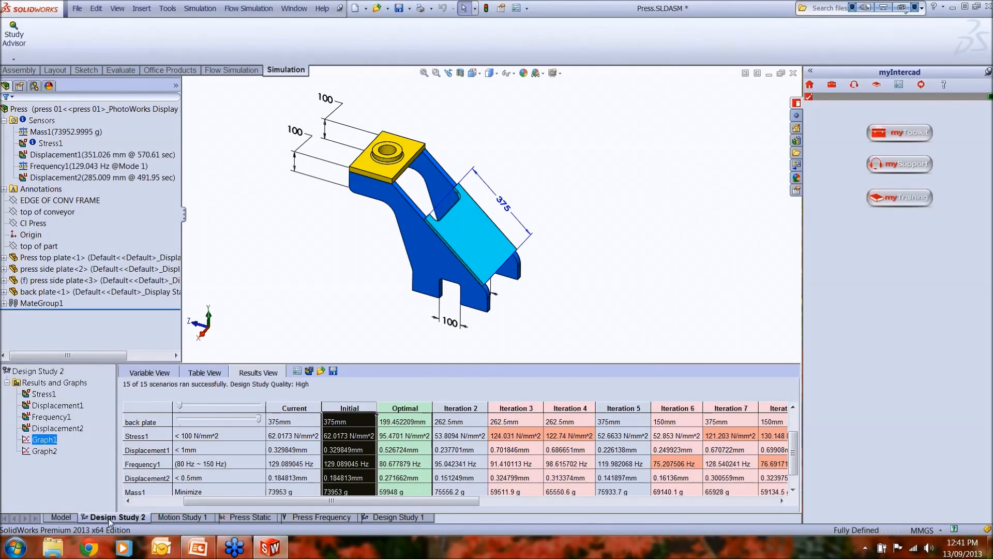
pyautogui.click(157, 372)
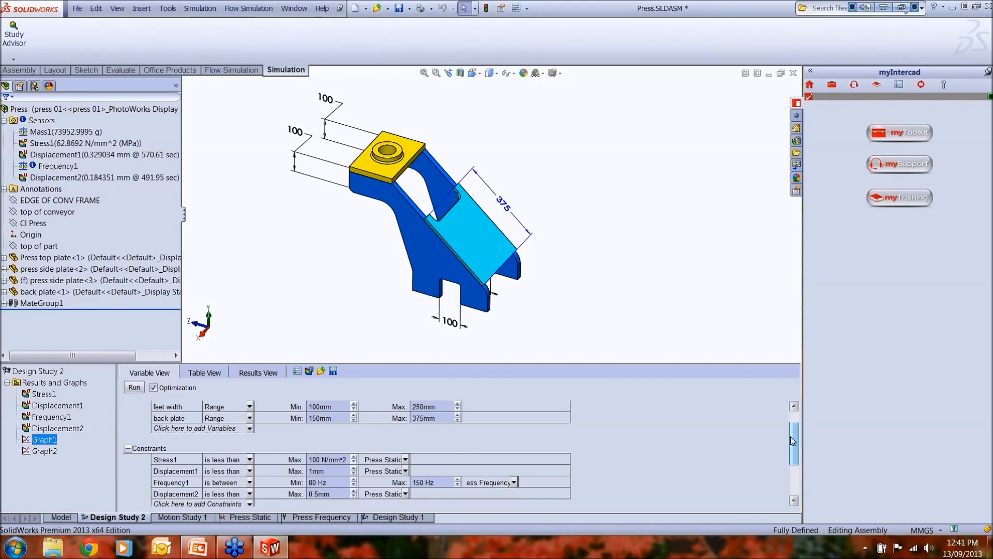
pyautogui.scroll(1, 790, 436)
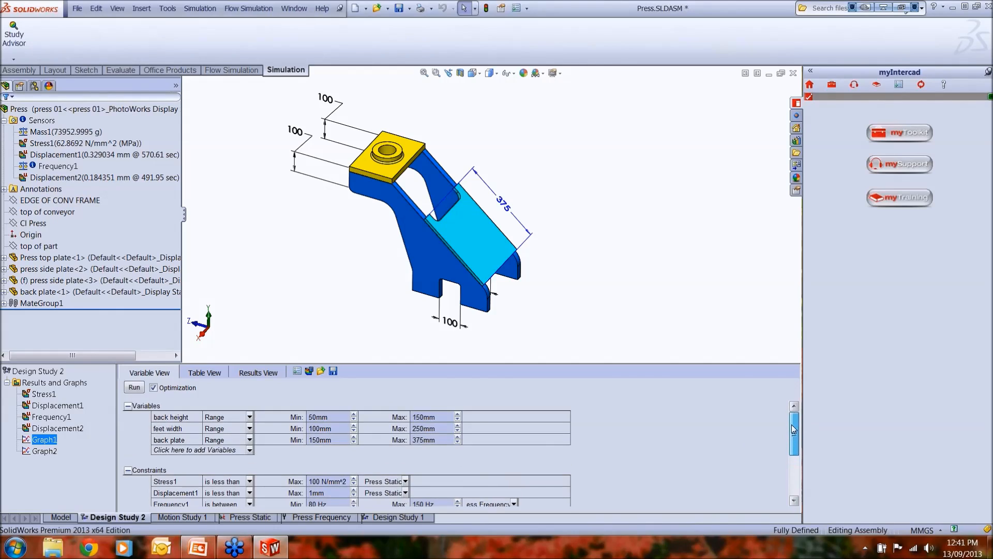
pyautogui.click(180, 420)
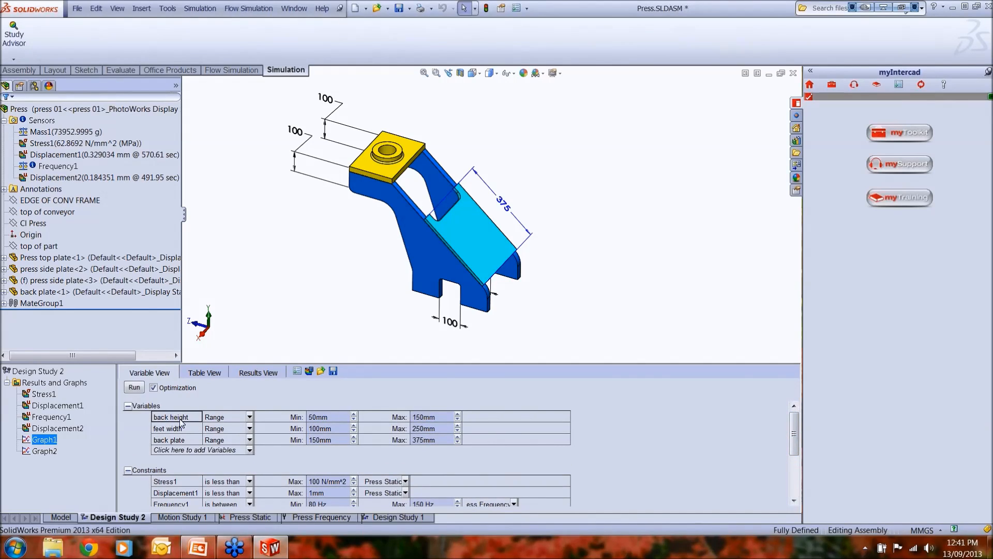
pyautogui.click(180, 434)
pyautogui.click(178, 443)
pyautogui.click(315, 439)
# Examine the constraints and goal of Design Study 2 and the definition of the Stress1 sensor.
pyautogui.moveTo(794, 436); pyautogui.dragTo(795, 465)
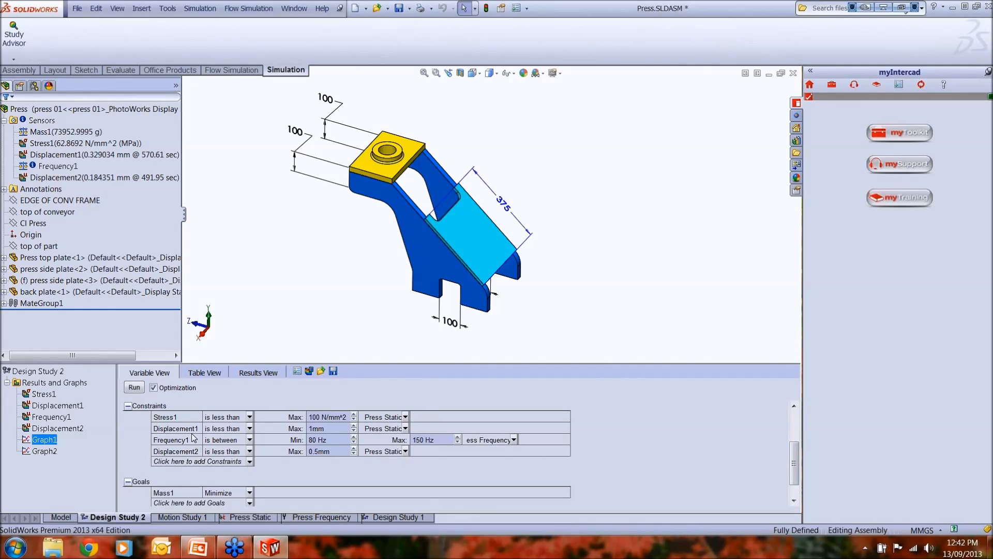
pyautogui.click(57, 154)
pyautogui.click(58, 145)
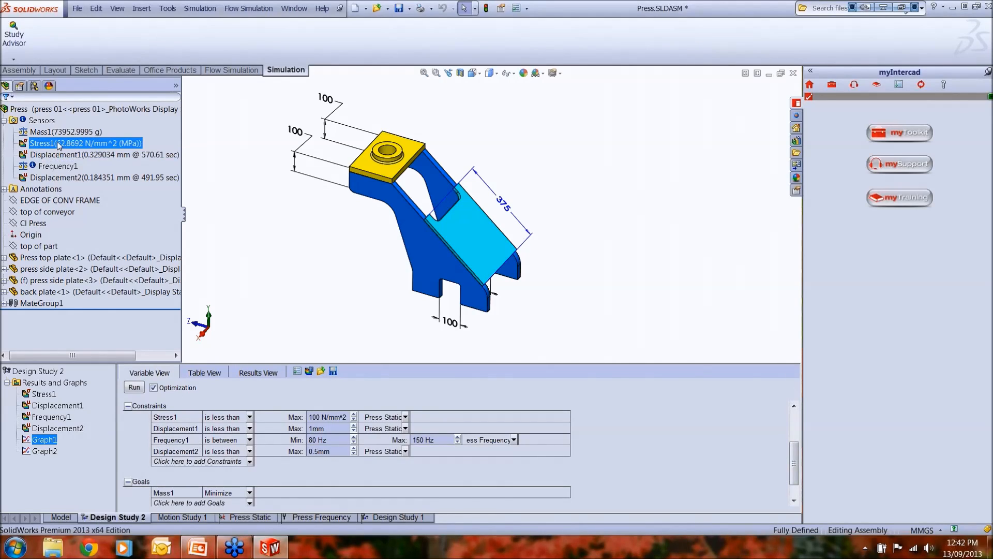
pyautogui.rightClick(59, 145)
pyautogui.click(98, 161)
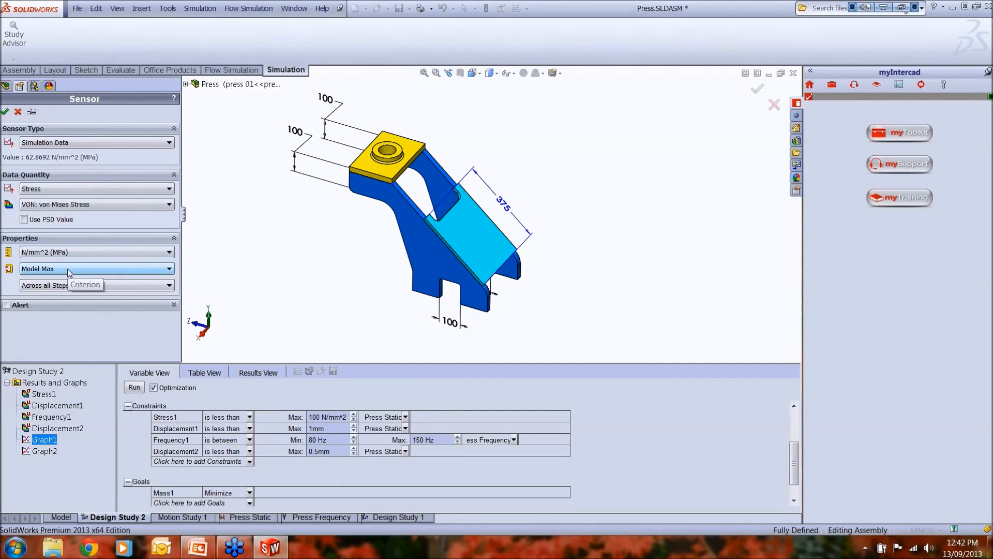
pyautogui.click(19, 113)
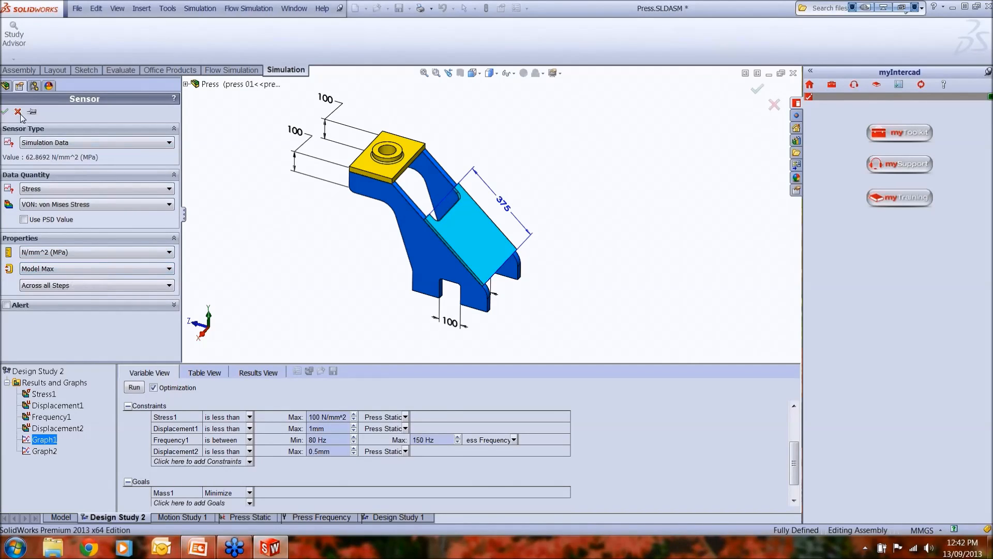
# Examine the definition of the Displacement1 sensor without changing it.
pyautogui.click(69, 155)
pyautogui.rightClick(68, 155)
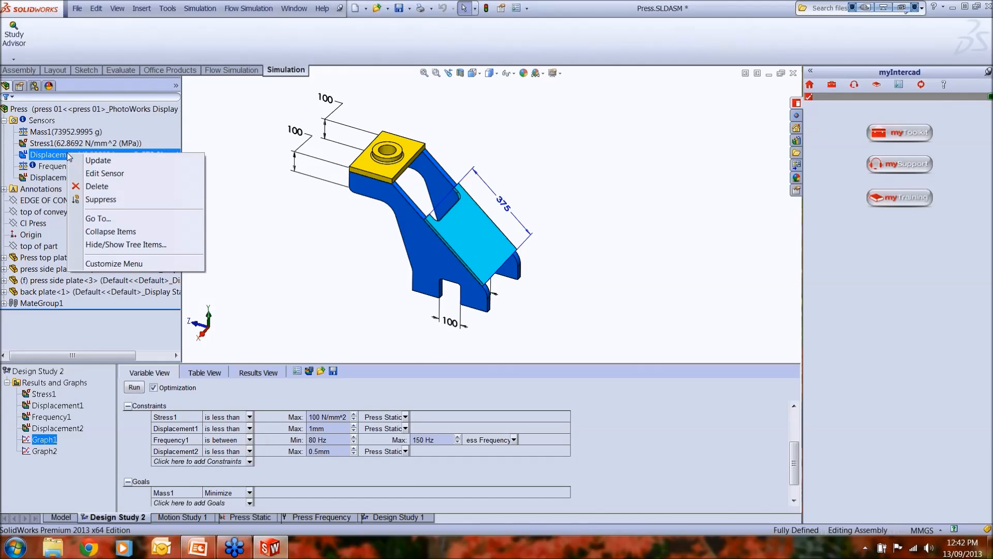
pyautogui.click(110, 173)
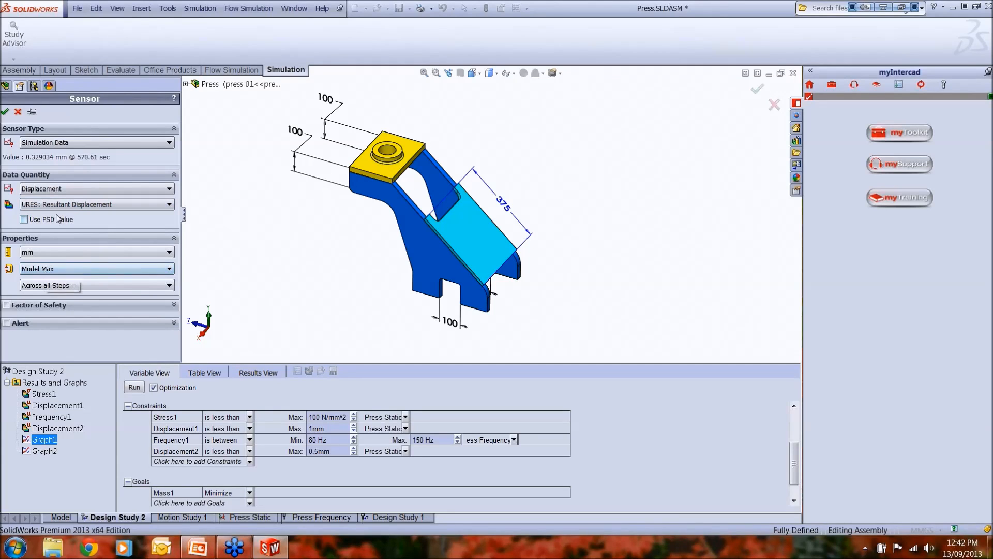
pyautogui.click(18, 112)
# Examine the Displacement2 sensor and the press top plate edge it monitors.
pyautogui.click(69, 177)
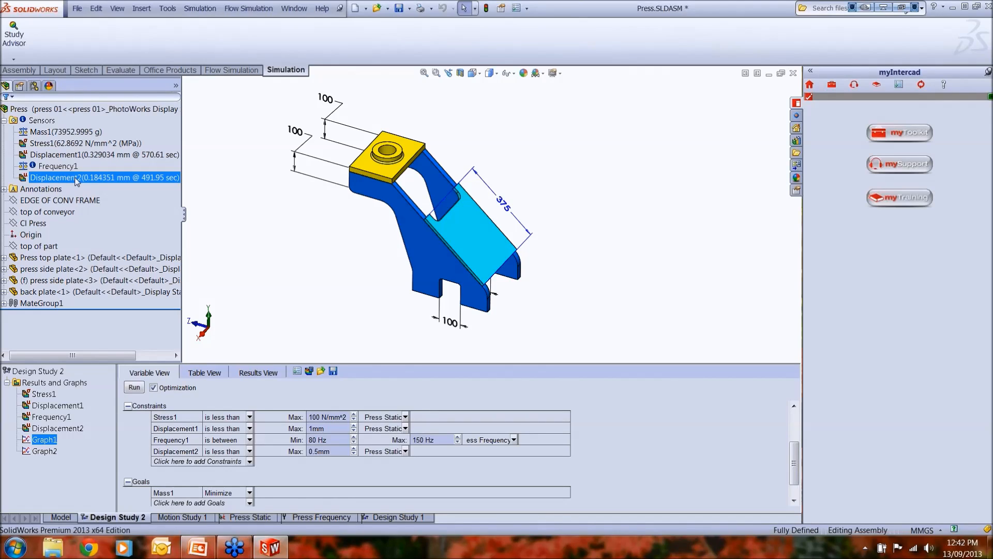
pyautogui.rightClick(77, 180)
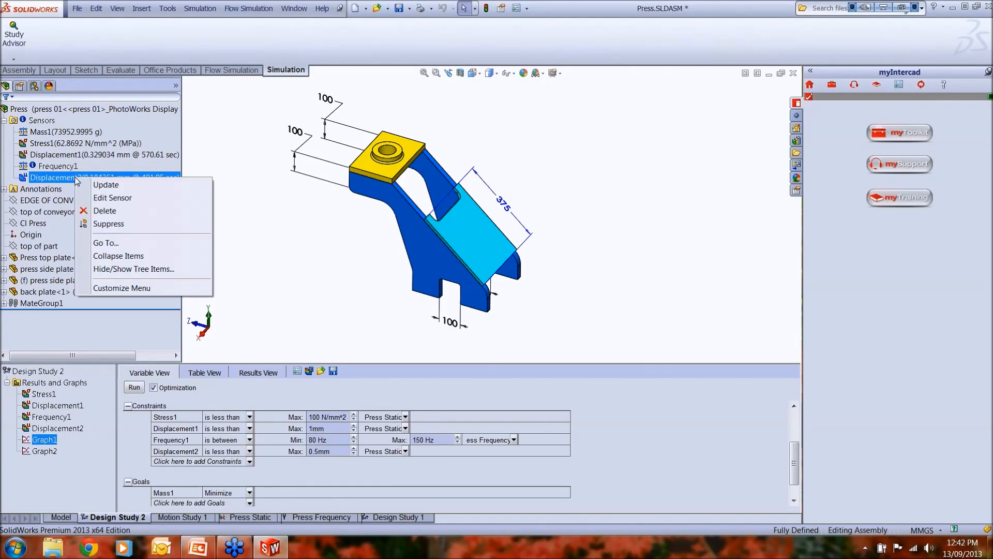
pyautogui.click(131, 199)
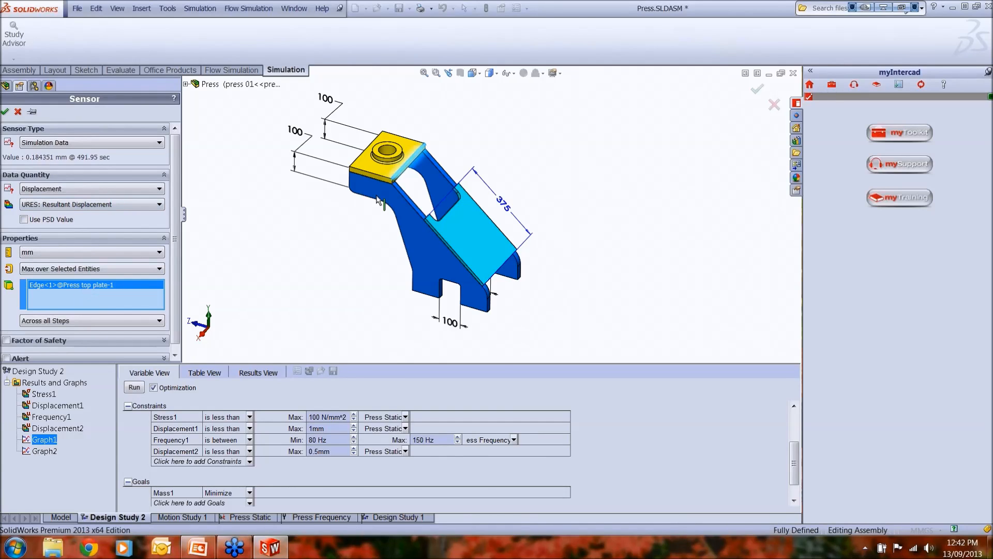
pyautogui.scroll(-3, 414, 176)
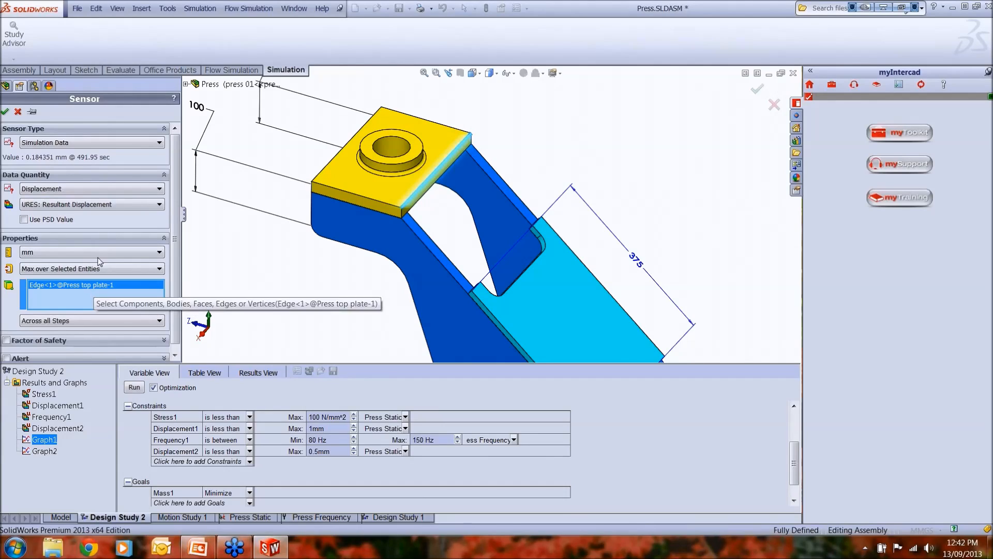
pyautogui.click(18, 112)
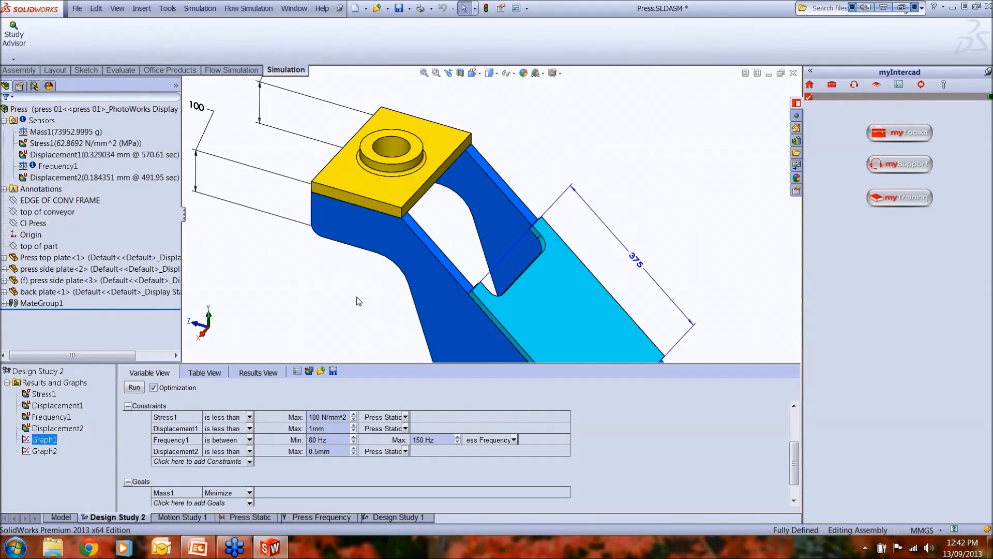
pyautogui.press('f')
pyautogui.moveTo(402, 299); pyautogui.dragTo(390, 279, button='middle')
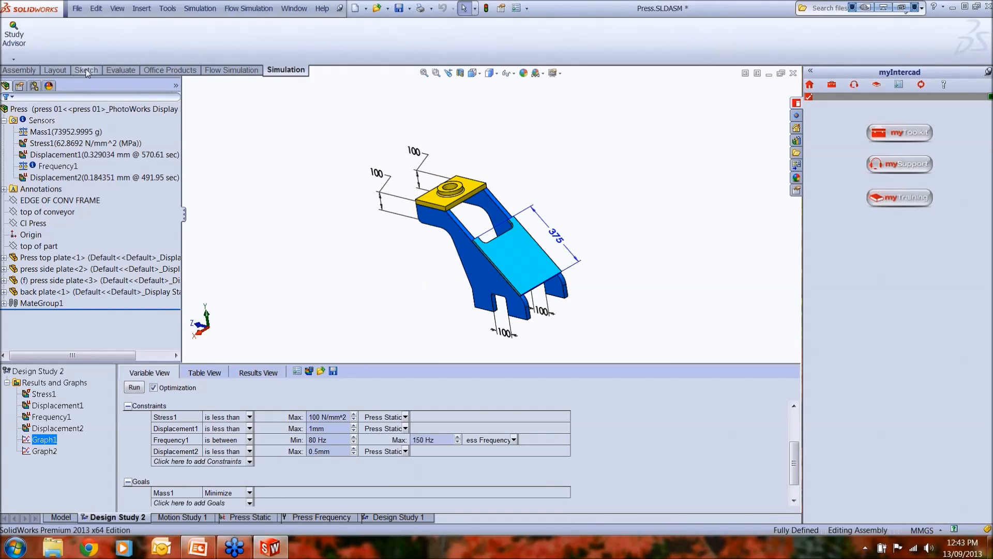
# Start a new sensor and examine its Simulation Data and Mass Properties settings, then close it without adding a sensor.
pyautogui.click(31, 73)
pyautogui.click(119, 69)
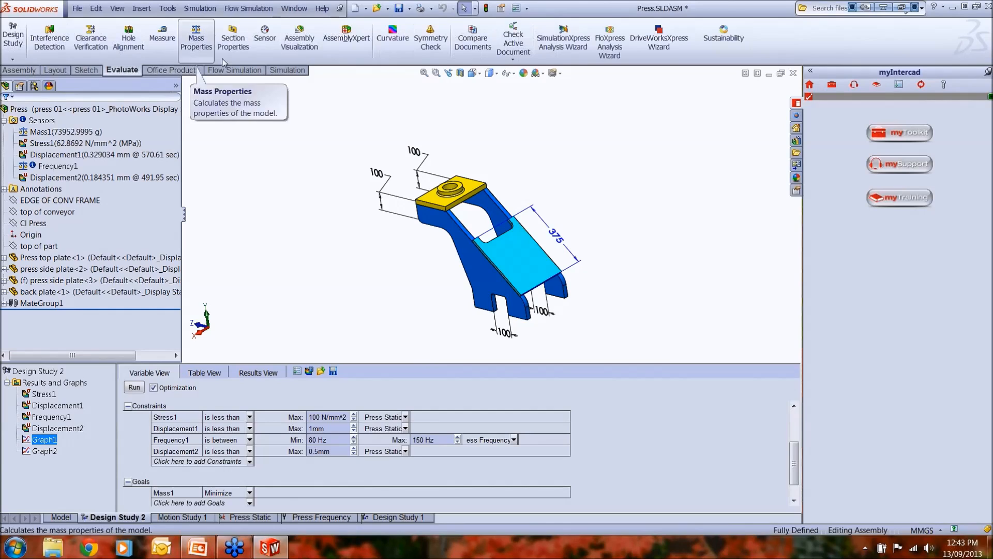
pyautogui.click(261, 44)
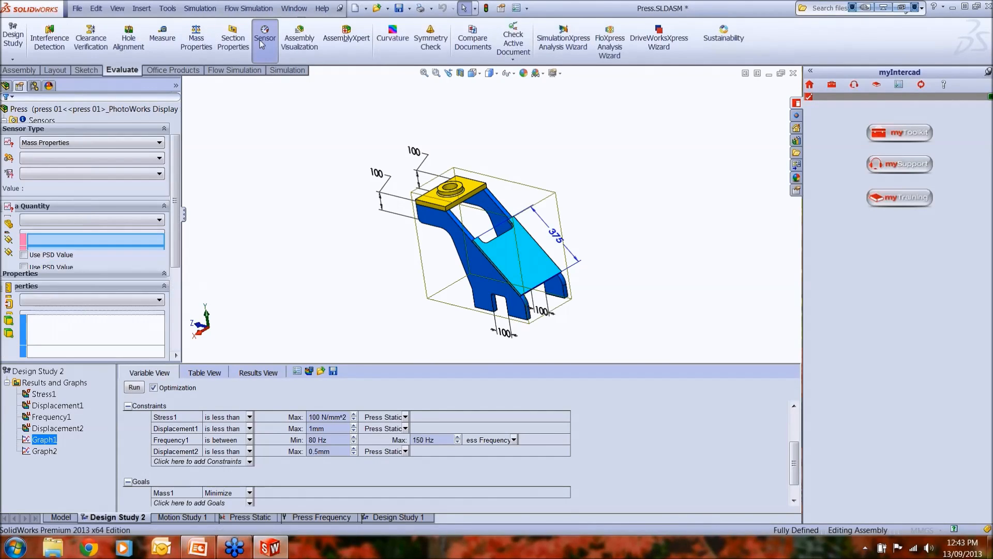
pyautogui.click(158, 143)
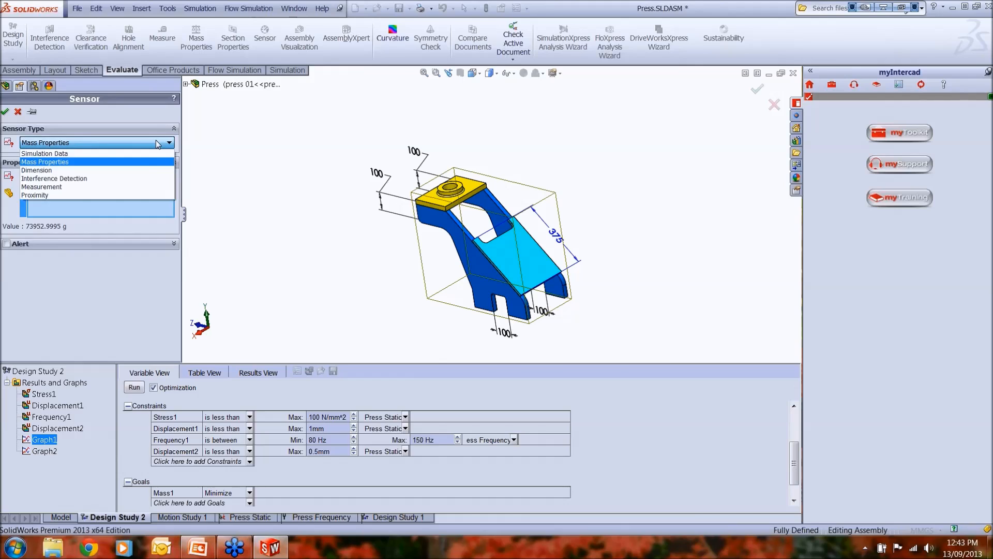
pyautogui.click(149, 156)
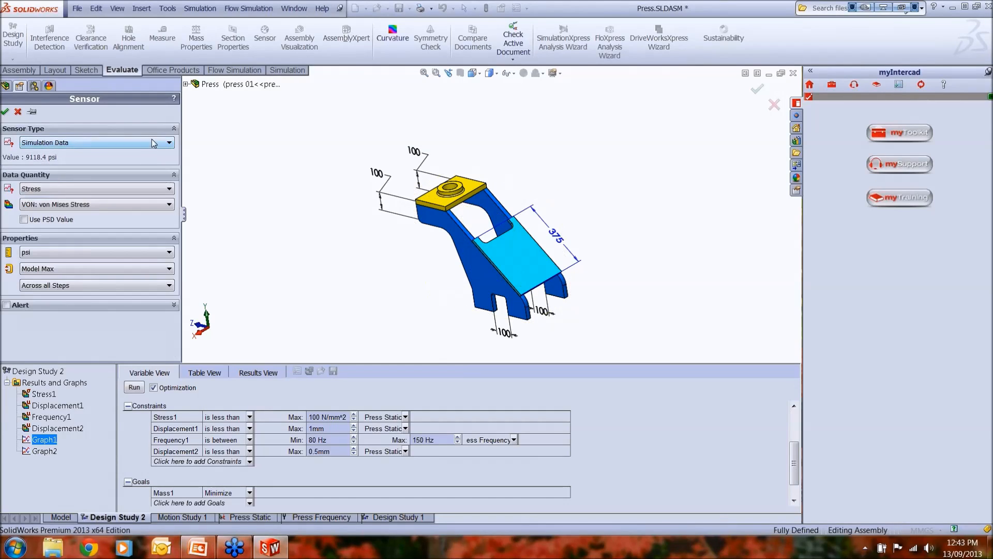
pyautogui.click(151, 144)
pyautogui.click(148, 161)
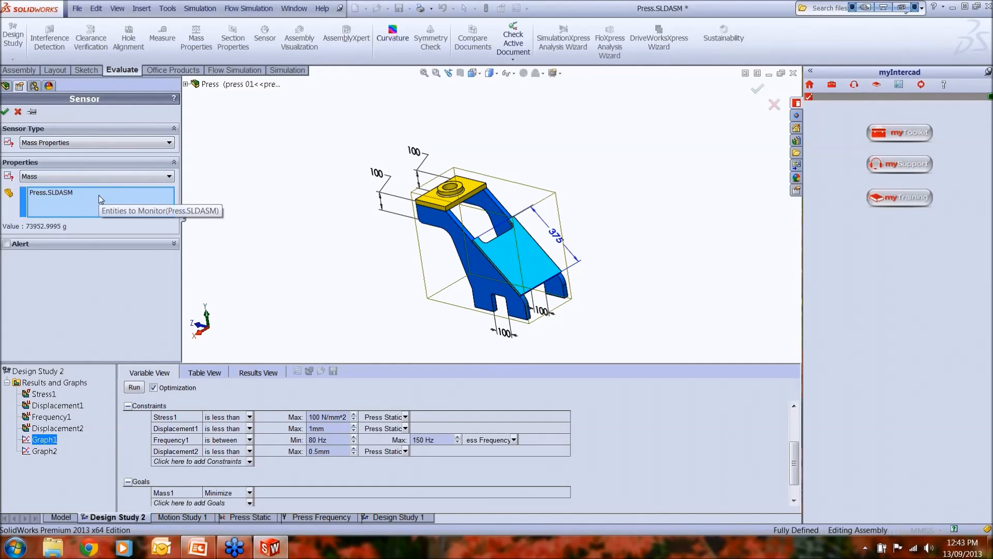
pyautogui.click(4, 111)
# Examine the definition of the existing Mass1 sensor and the assembly it monitors.
pyautogui.click(70, 132)
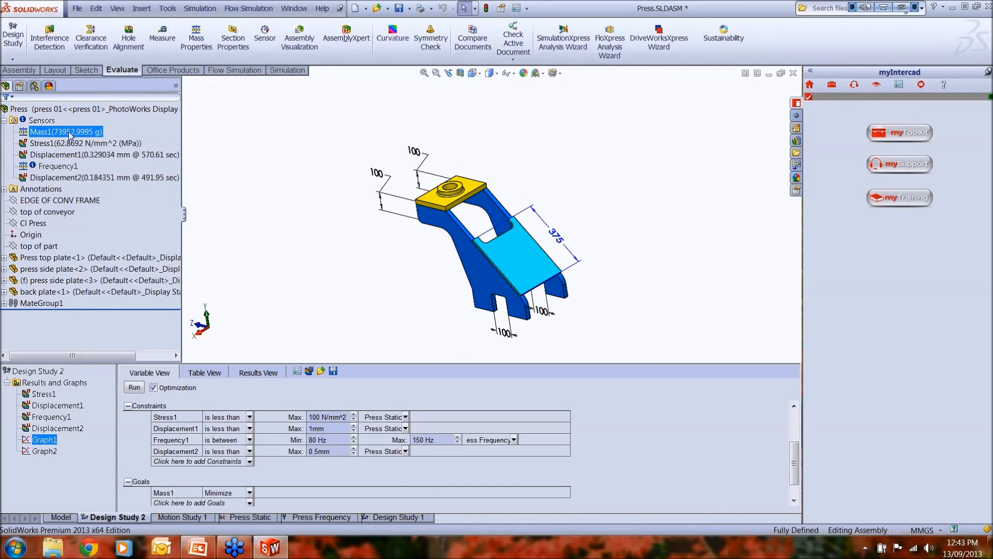
pyautogui.rightClick(69, 133)
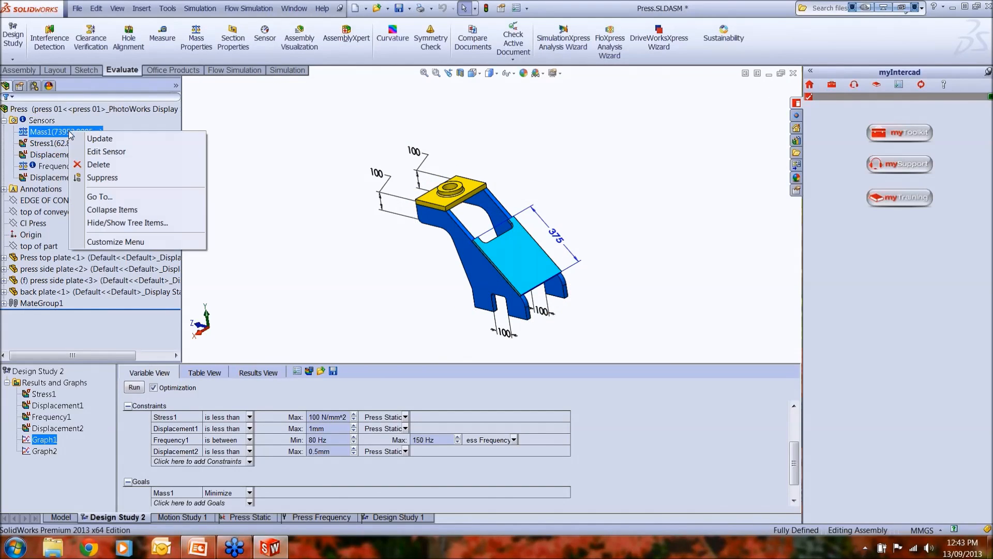
pyautogui.click(105, 151)
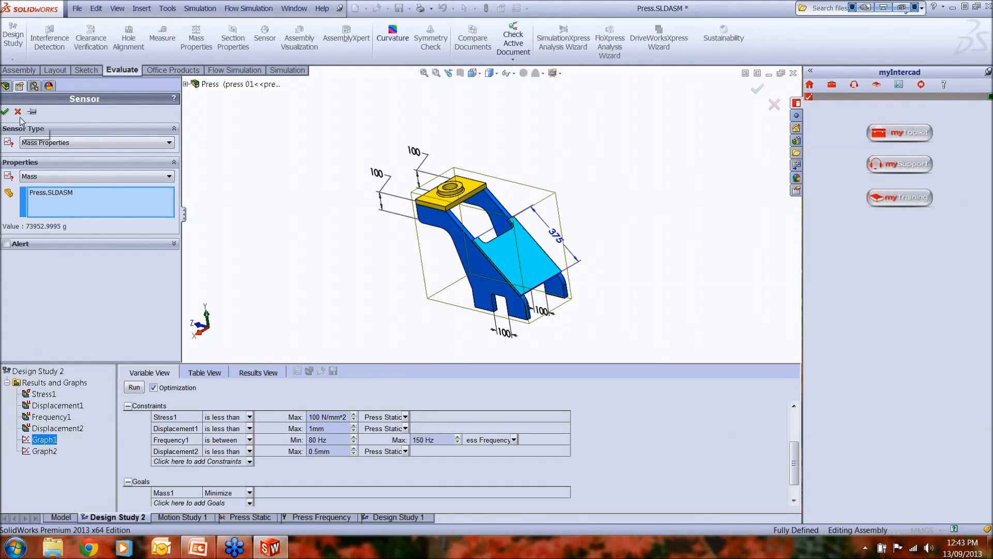
pyautogui.click(5, 112)
# Examine the Frequency1 sensor's data quantity, units and mode shape settings, then close it without changes.
pyautogui.click(97, 147)
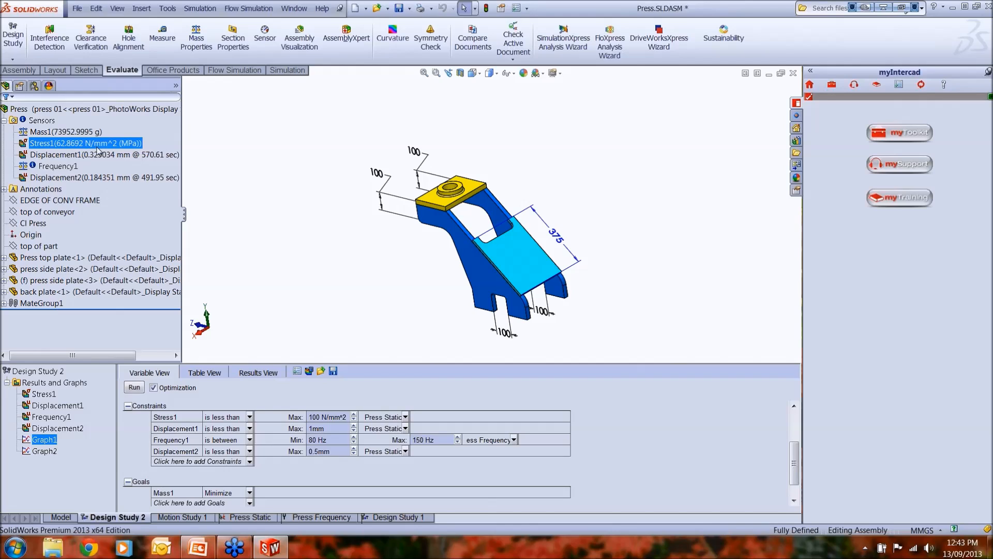
pyautogui.click(67, 168)
pyautogui.rightClick(67, 168)
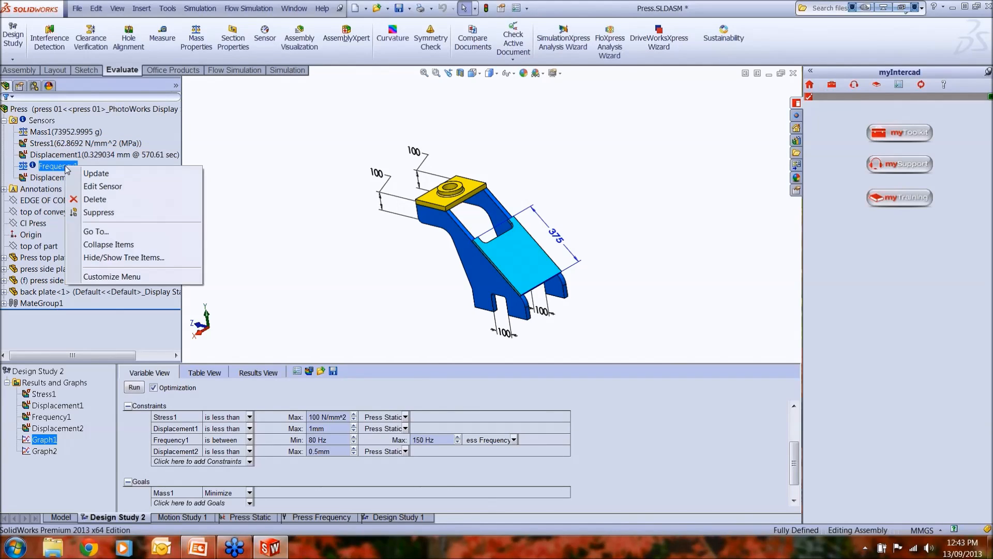
pyautogui.click(96, 187)
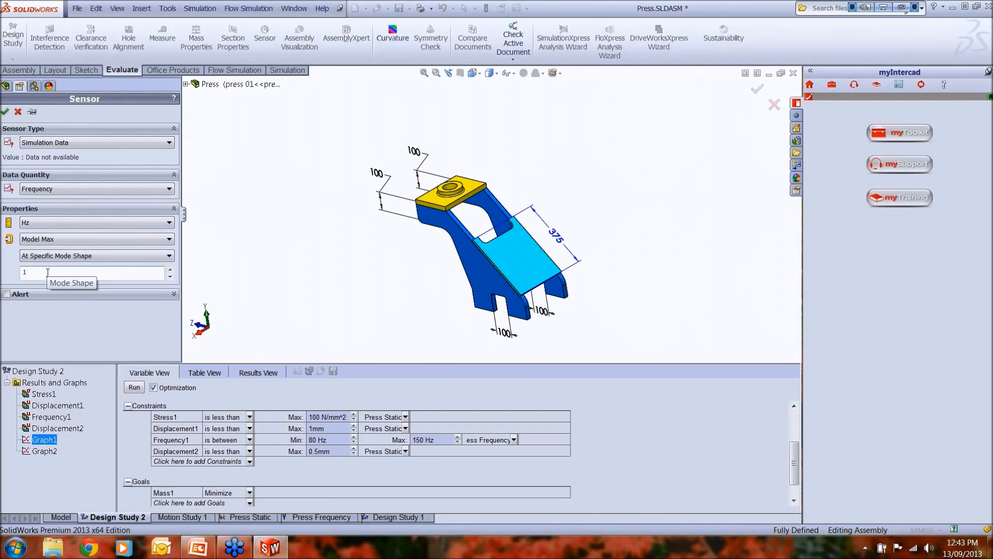
pyautogui.click(18, 111)
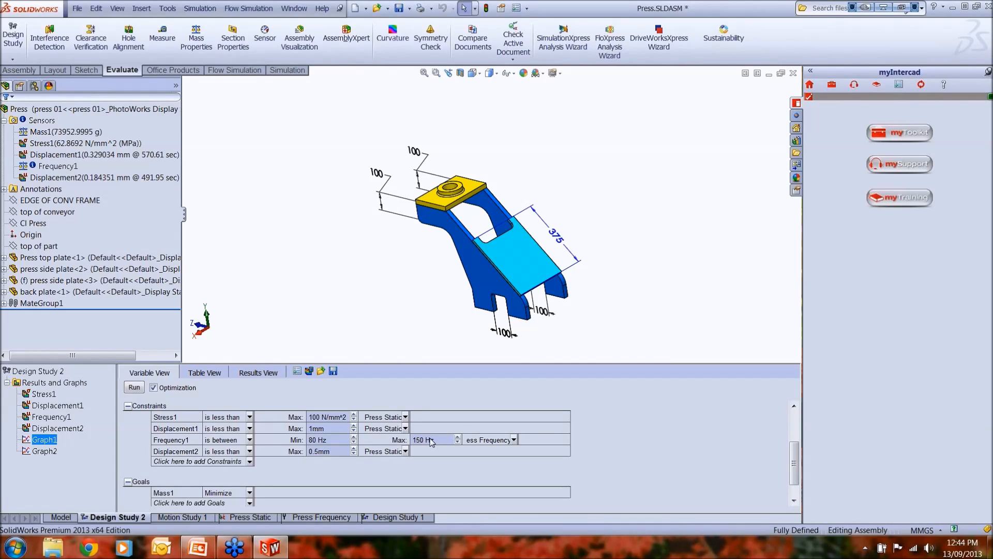
# Check which study the Frequency1 constraint draws on and what can be added under Goals in Design Study 2.
pyautogui.click(515, 440)
pyautogui.click(513, 449)
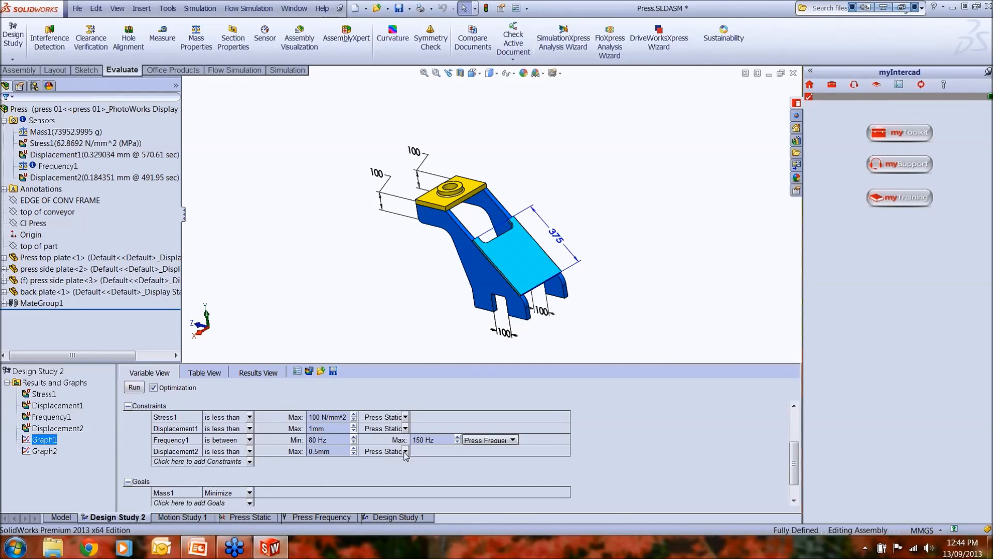
pyautogui.moveTo(795, 457); pyautogui.dragTo(795, 472)
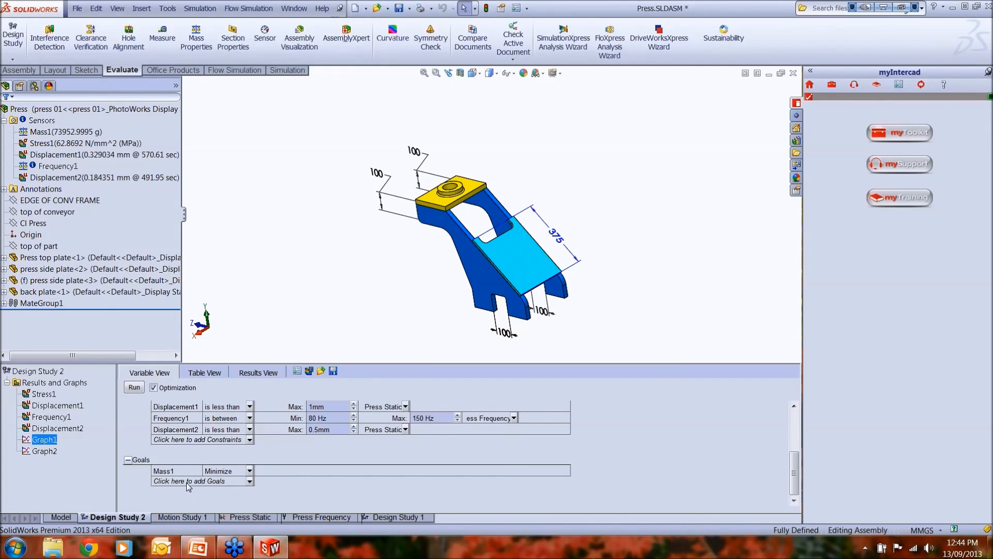
pyautogui.click(250, 481)
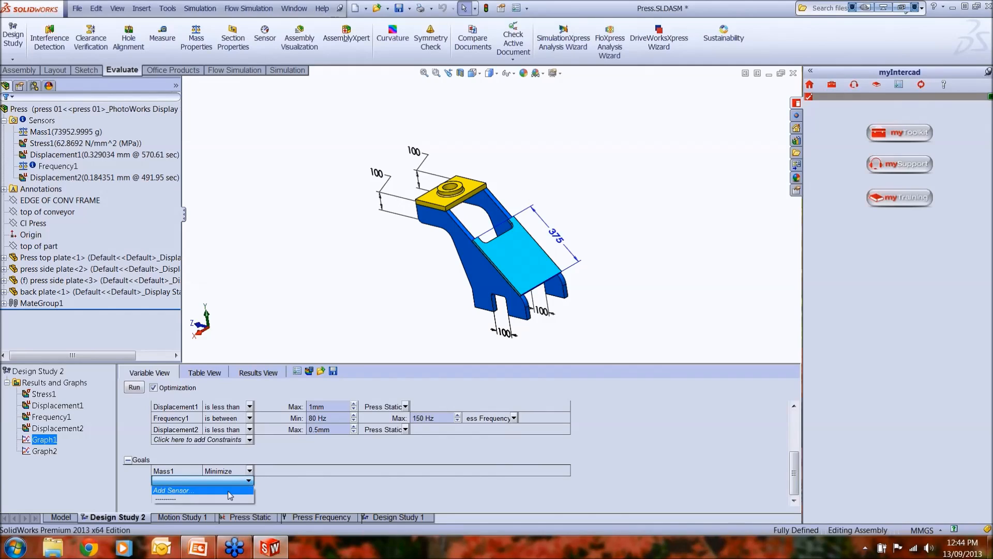
pyautogui.click(173, 481)
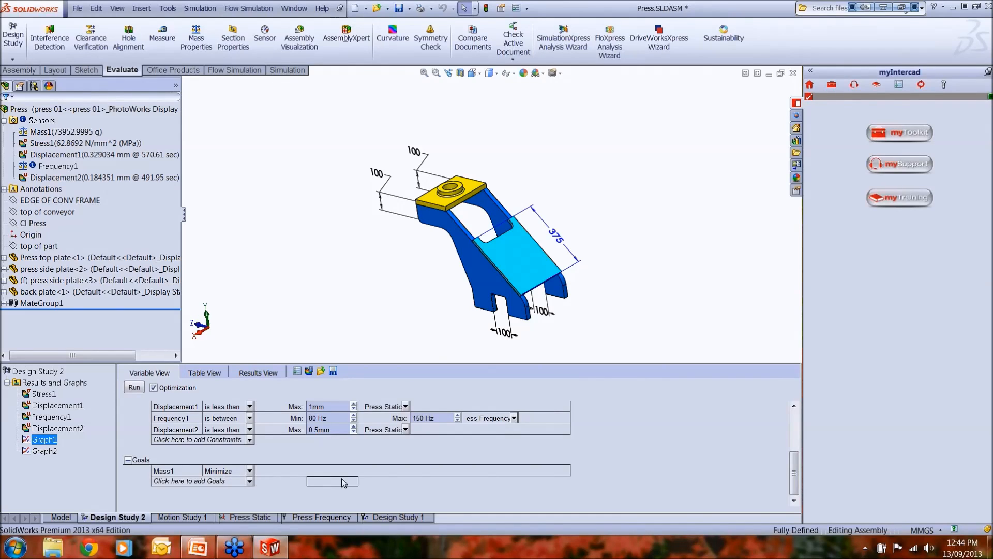
# Review Design Study 2's scenario table and compare the variables, constraint results and mass across its iterations.
pyautogui.click(208, 373)
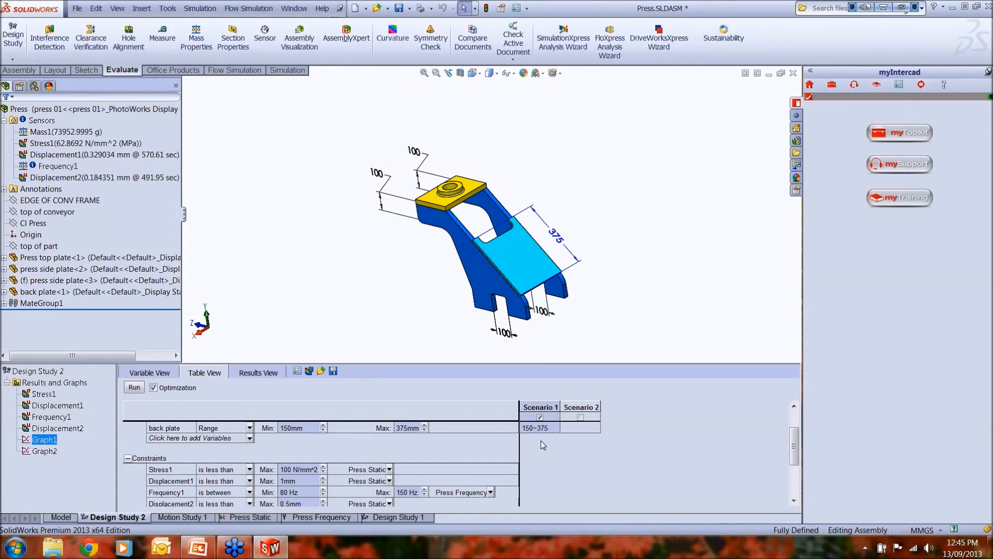
pyautogui.click(254, 373)
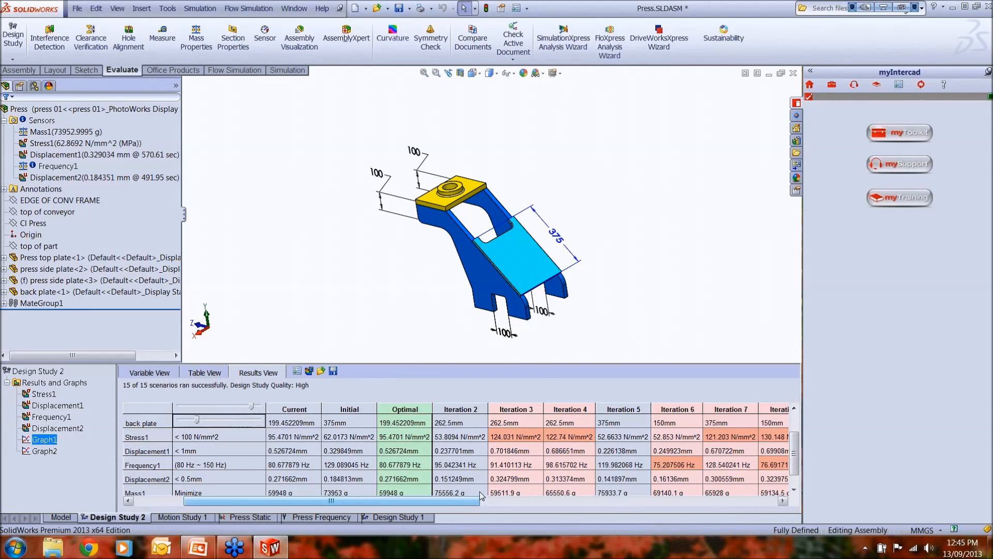
pyautogui.moveTo(803, 375); pyautogui.dragTo(911, 371)
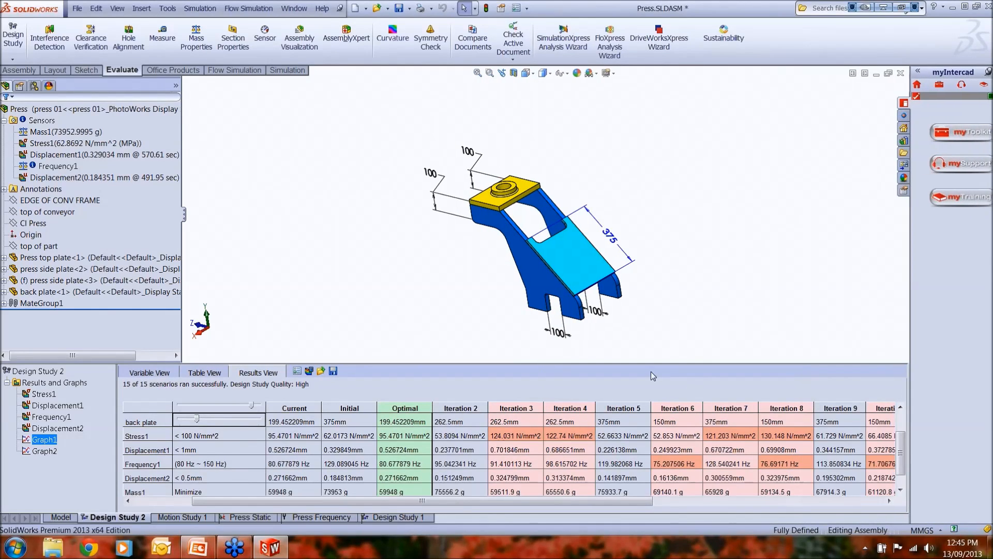
pyautogui.moveTo(902, 452); pyautogui.dragTo(905, 427)
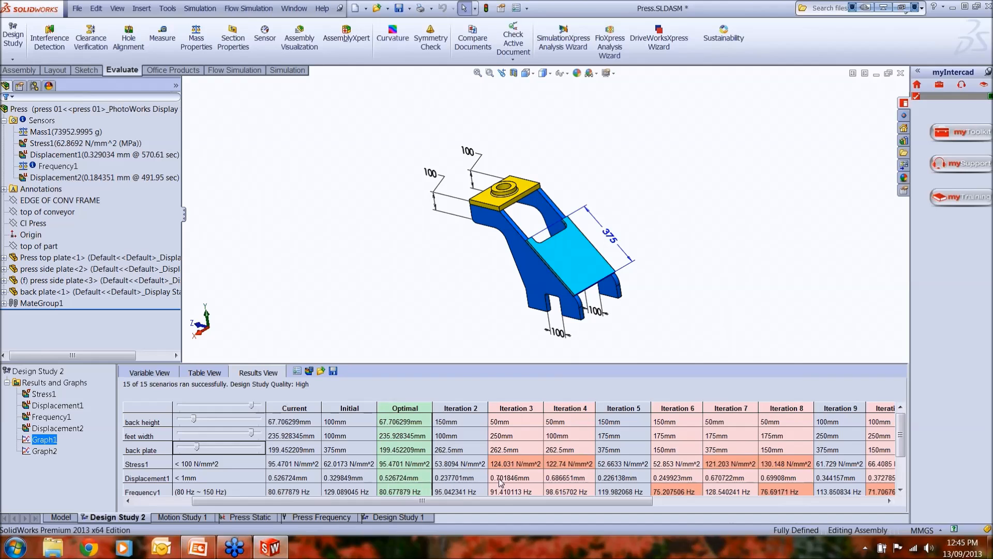
pyautogui.click(900, 489)
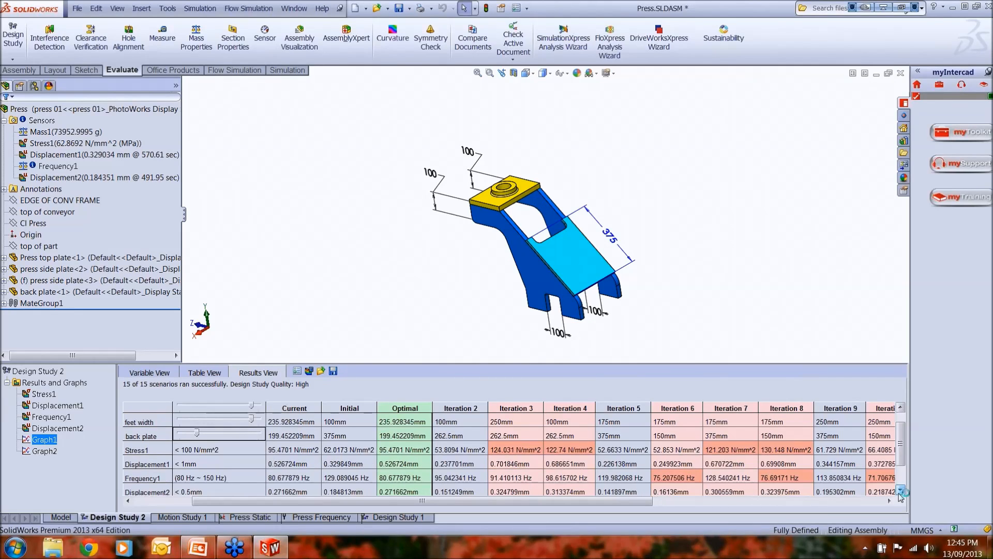
pyautogui.click(901, 490)
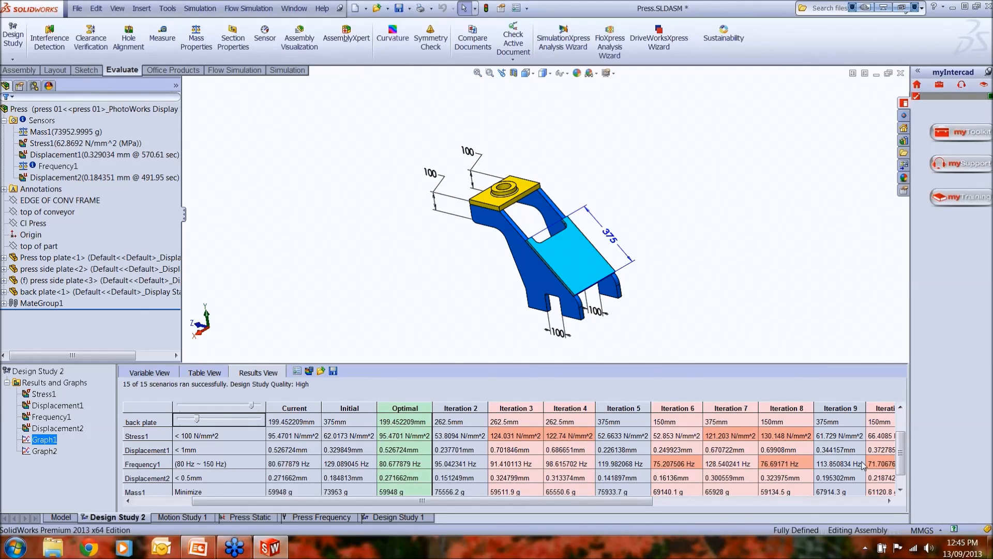
pyautogui.click(901, 489)
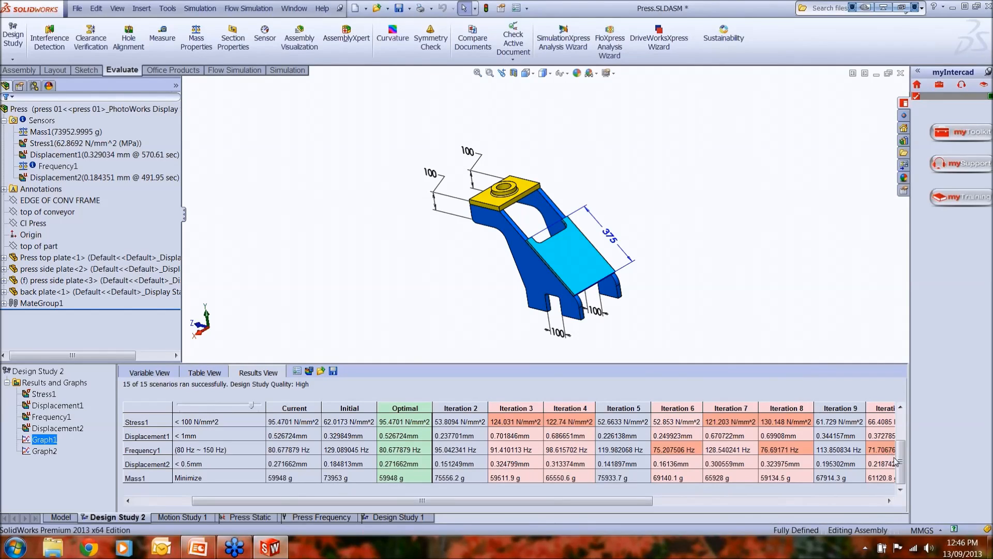
pyautogui.moveTo(904, 462); pyautogui.dragTo(905, 427)
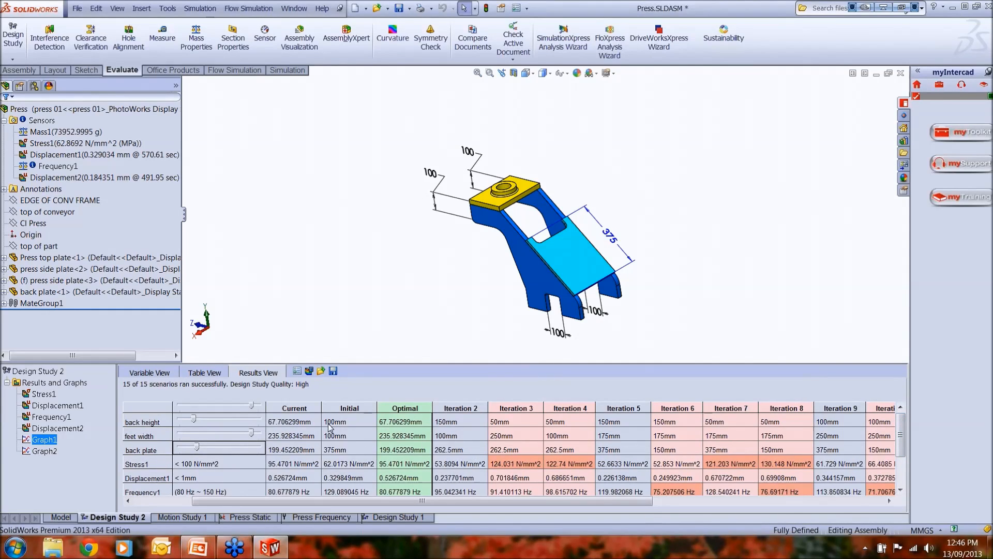
# Show the Optimal design on the press model and compare its dimensions, constraint results and mass with the Initial design.
pyautogui.click(400, 408)
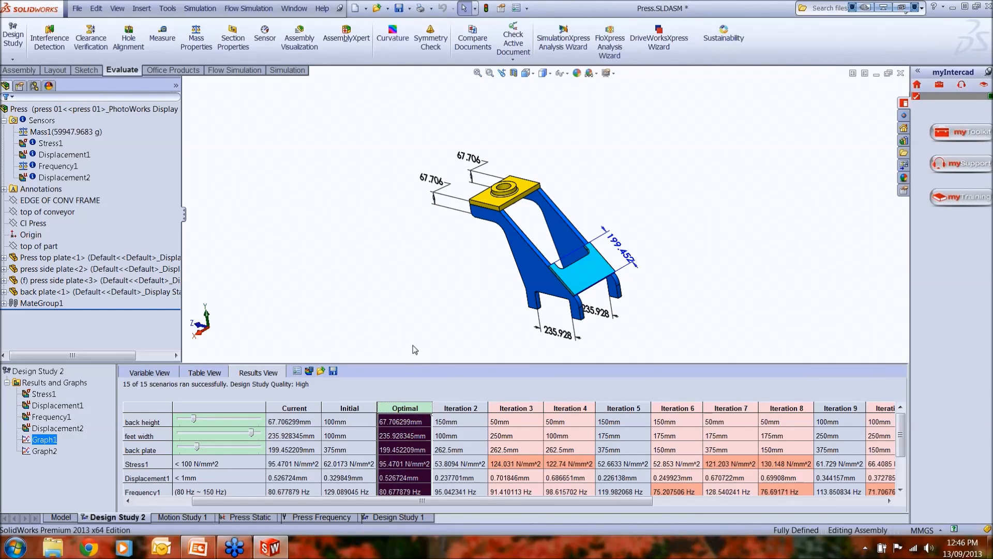
pyautogui.click(334, 448)
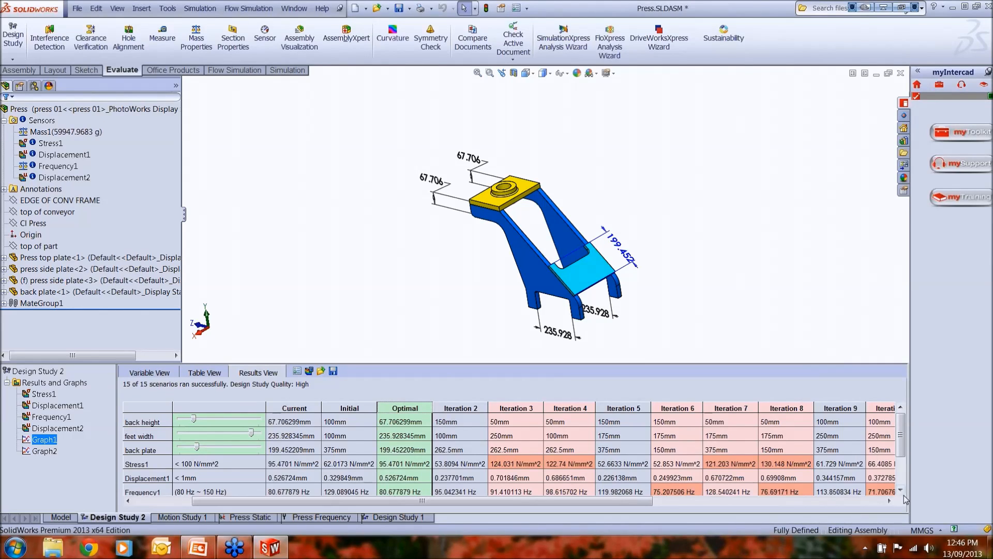
pyautogui.scroll(-3, 888, 494)
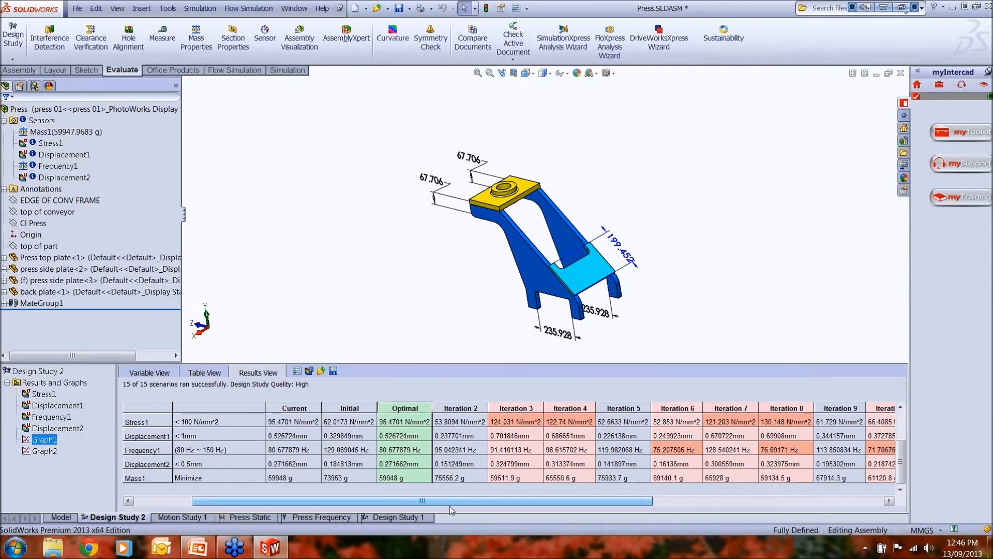
pyautogui.moveTo(457, 501); pyautogui.dragTo(389, 517)
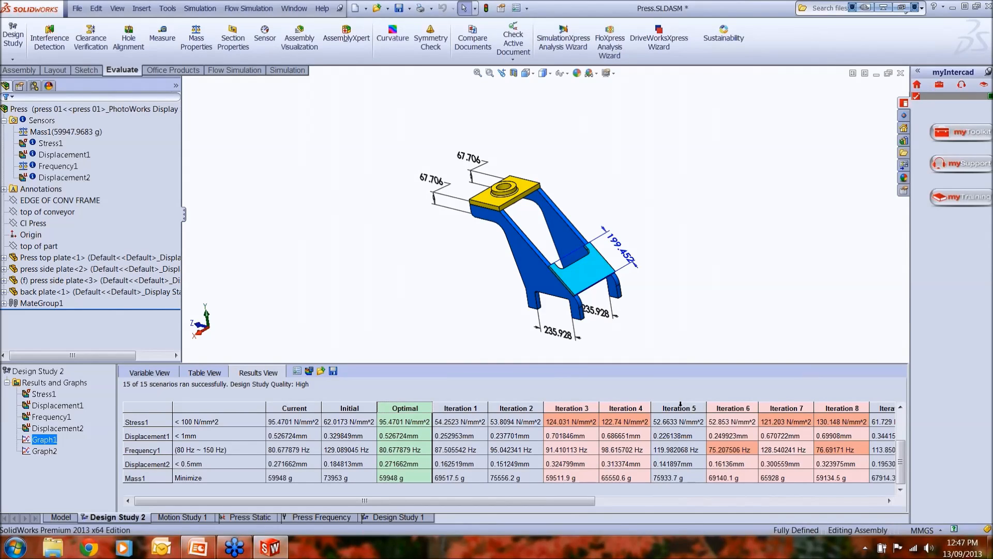
# Preview the press geometry of Iterations 2, 3, 4 and 5 one after another and compare their results.
pyautogui.moveTo(579, 500); pyautogui.dragTo(506, 523)
pyautogui.click(530, 408)
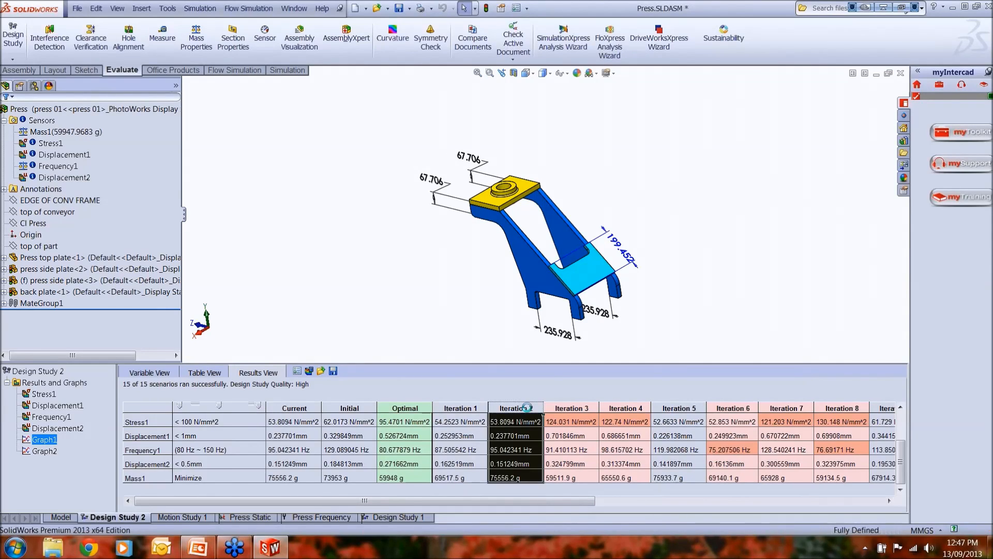
pyautogui.click(560, 408)
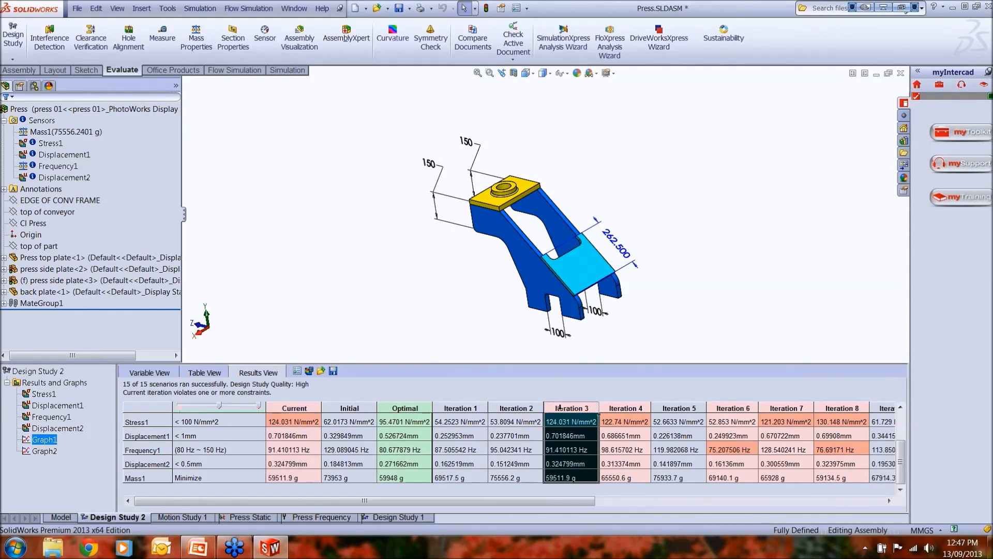
pyautogui.click(631, 409)
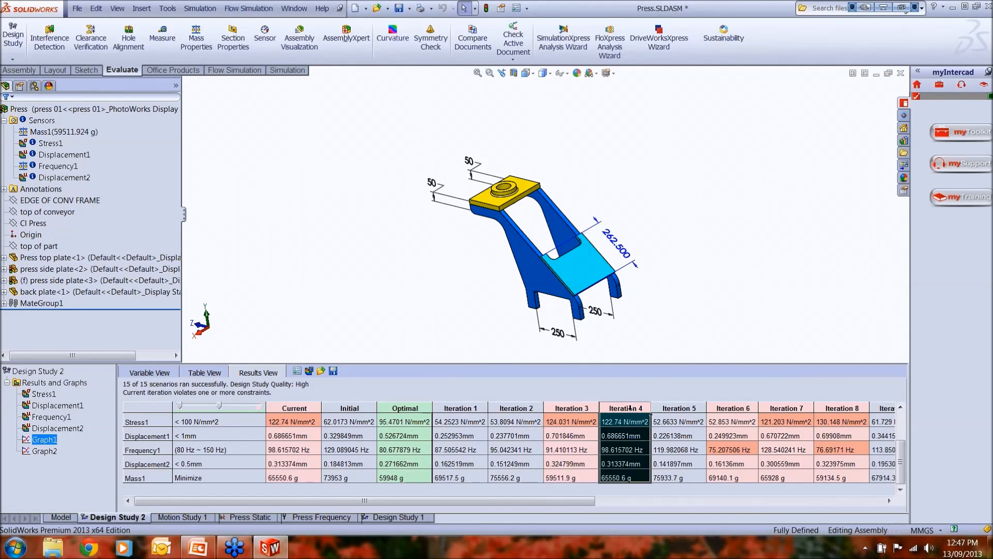
pyautogui.click(683, 408)
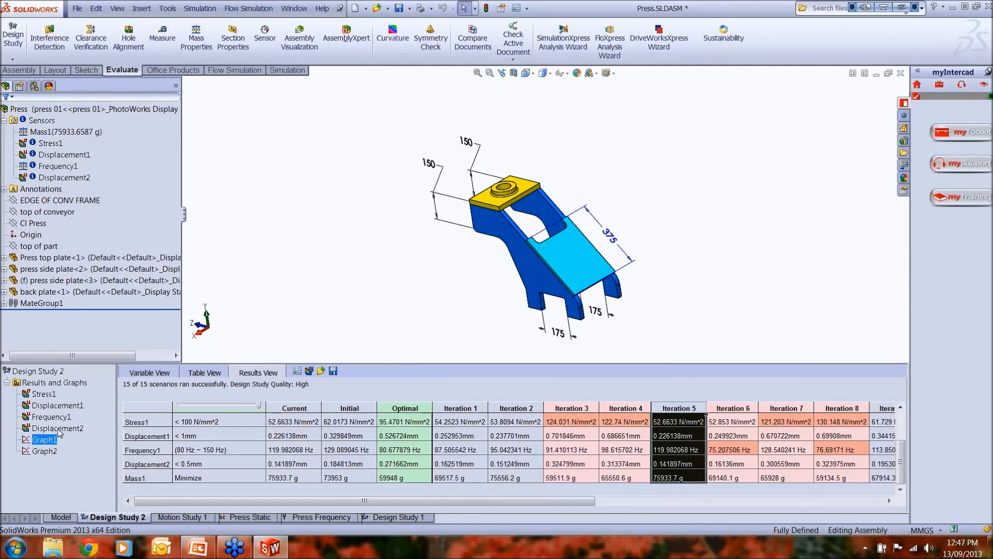
# Return the press to the Optimal design and display the Stress1 and Displacement1 result plots.
pyautogui.click(417, 409)
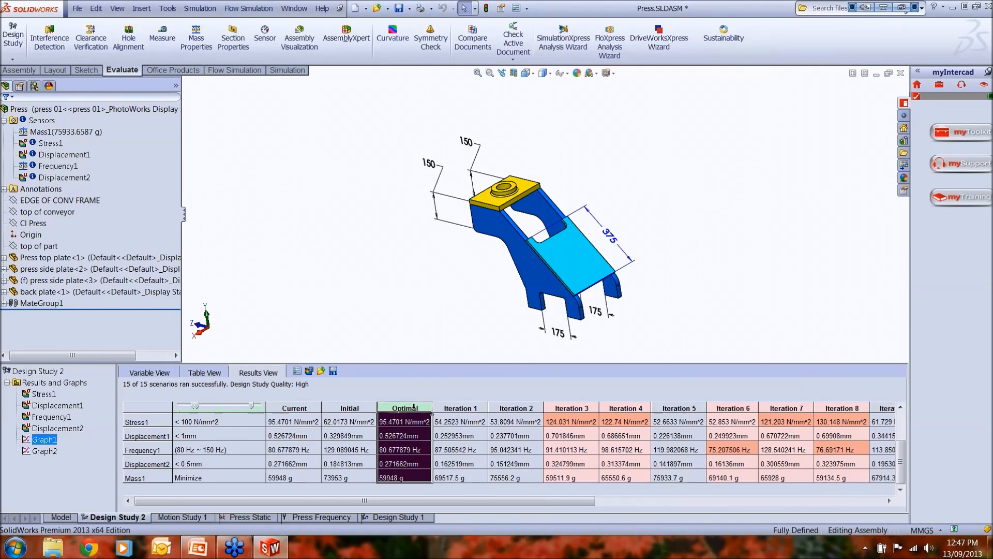
pyautogui.click(45, 396)
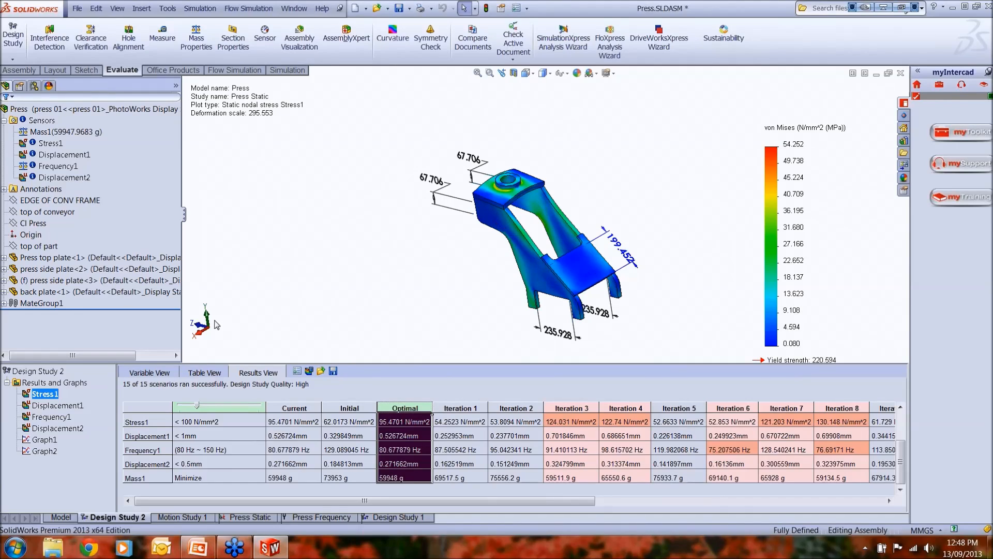
pyautogui.click(62, 406)
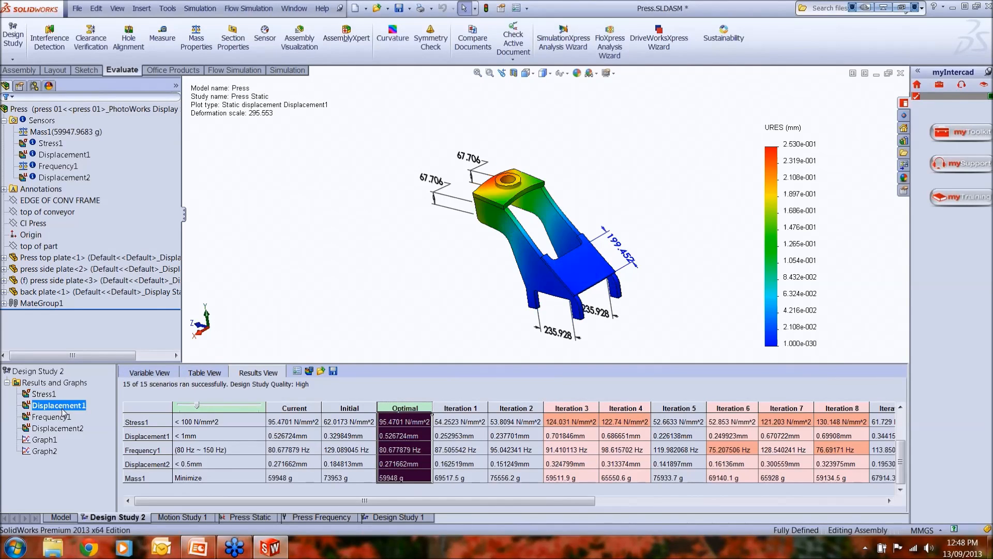
# Display the Frequency1 and Displacement2 result plots, and examine the local trend graphs Graph1 and Graph2.
pyautogui.click(62, 417)
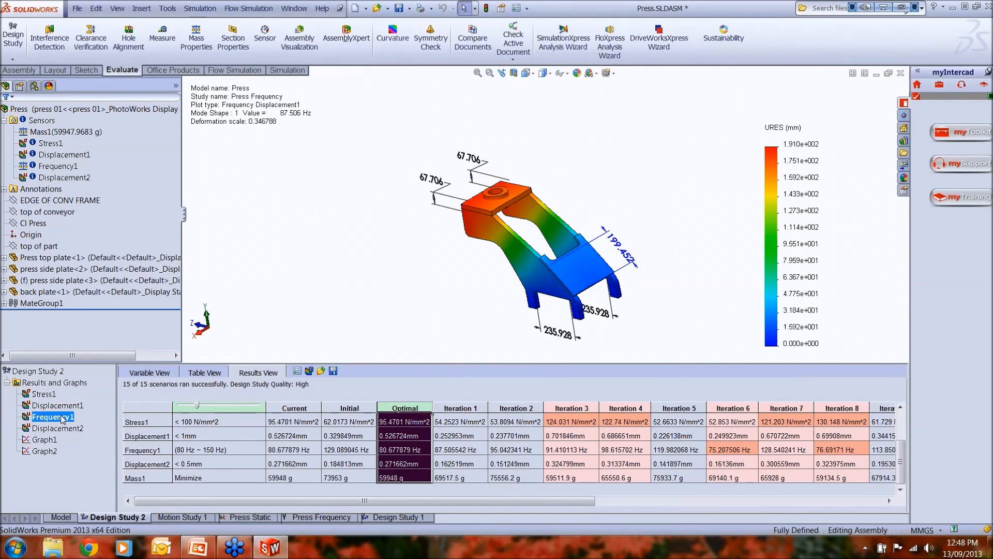
pyautogui.click(62, 428)
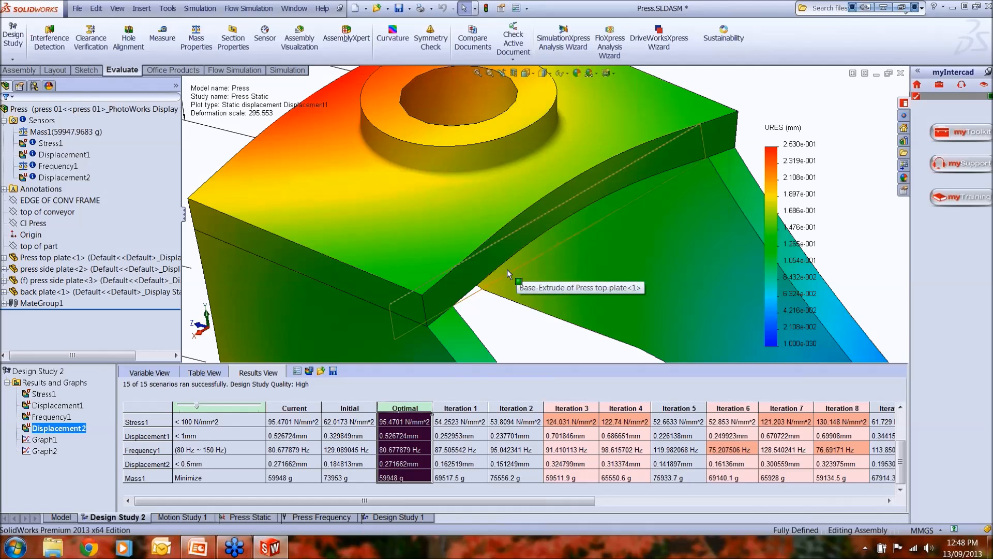
pyautogui.doubleClick(44, 440)
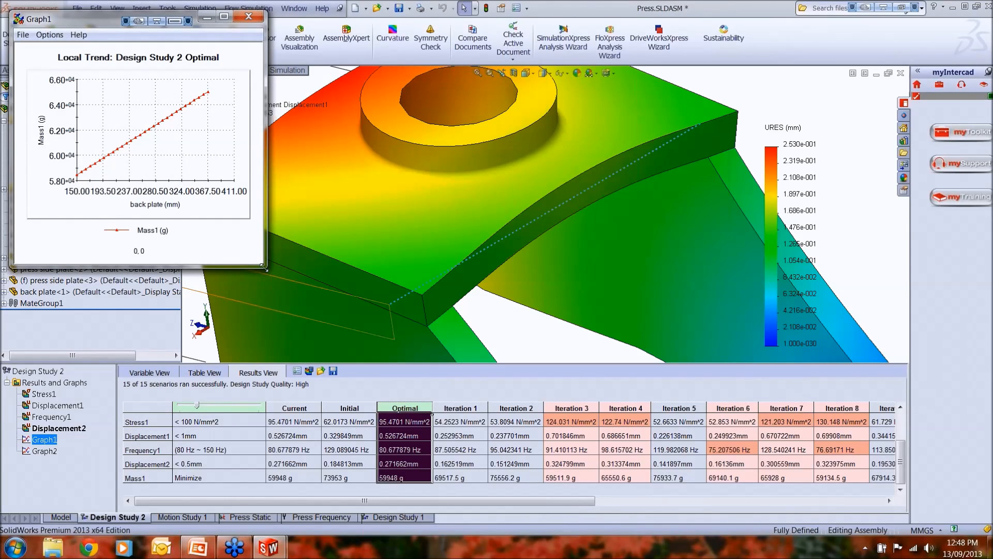
pyautogui.moveTo(265, 267); pyautogui.dragTo(462, 409)
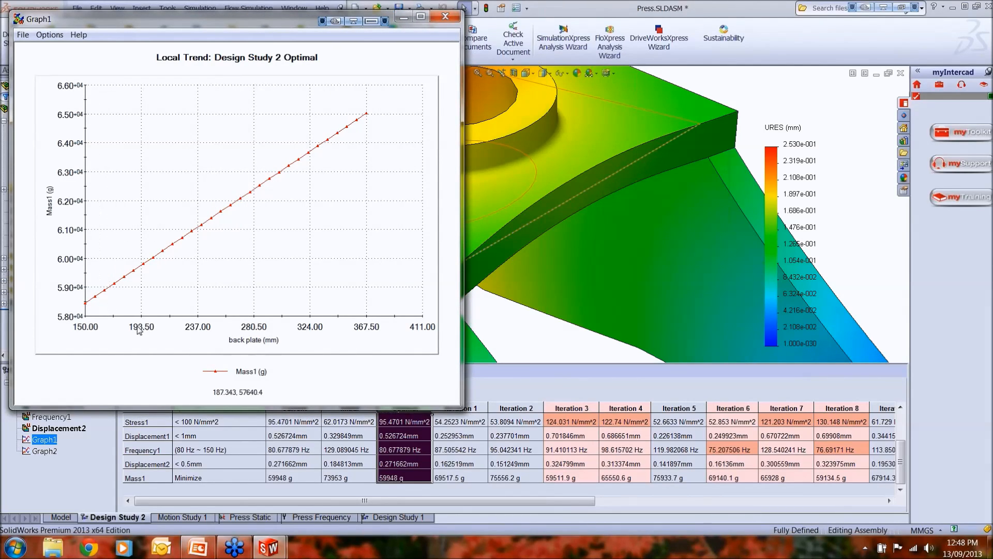
pyautogui.click(445, 16)
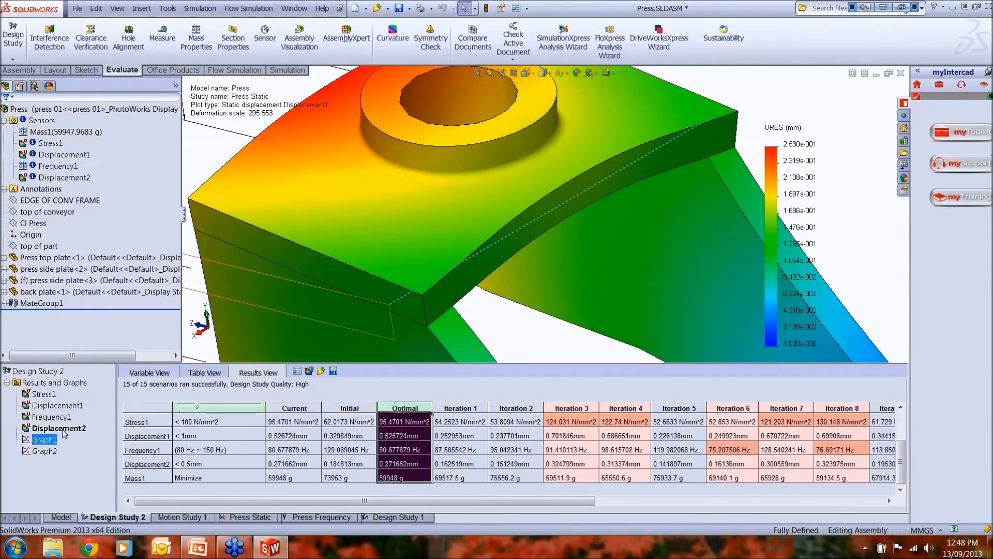
pyautogui.doubleClick(46, 451)
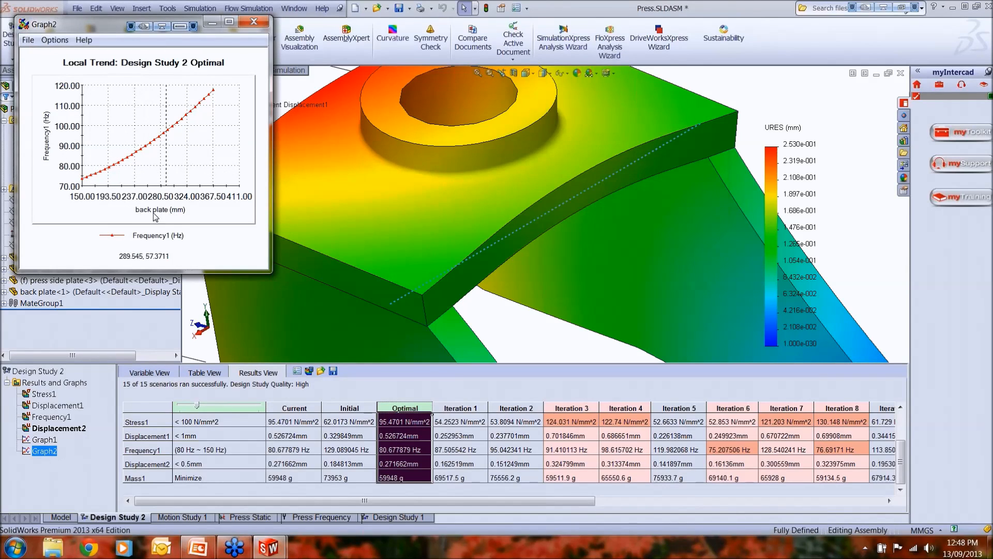
pyautogui.click(254, 21)
# Try to define a design history graph from the design study results.
pyautogui.rightClick(69, 384)
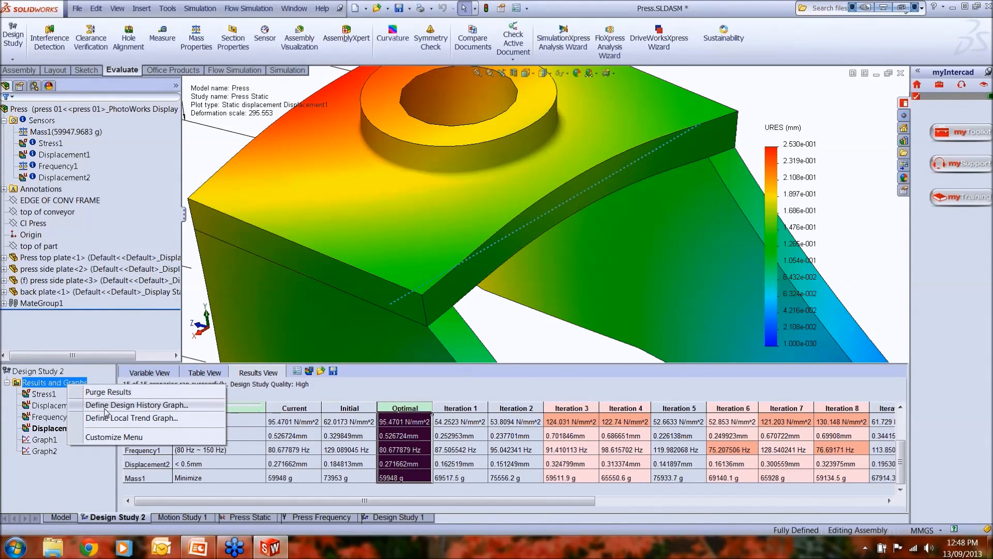
pyautogui.click(105, 408)
pyautogui.click(587, 278)
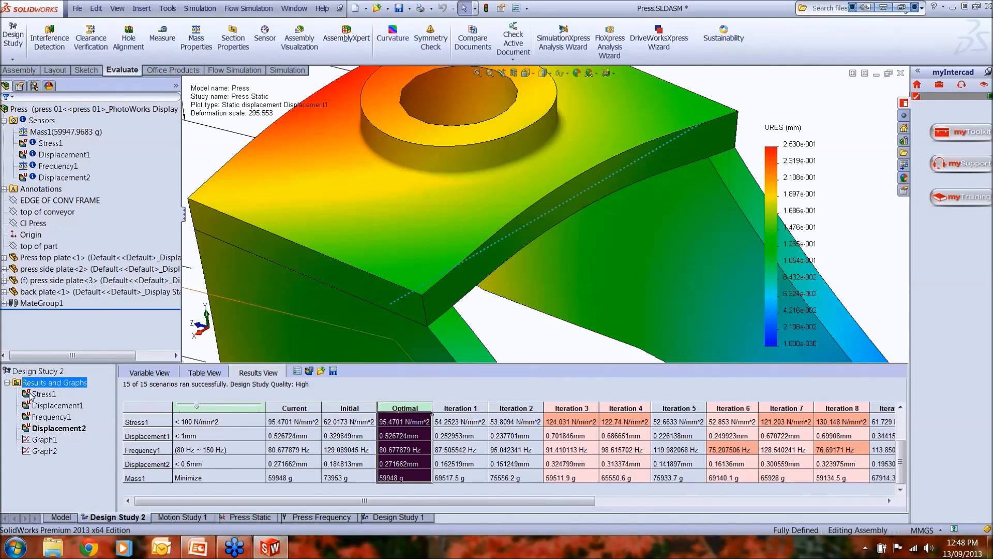
# Set up a local trend graph with feet width on the X-axis and the Stress1 constraint on the Y-axis.
pyautogui.rightClick(47, 382)
pyautogui.click(104, 419)
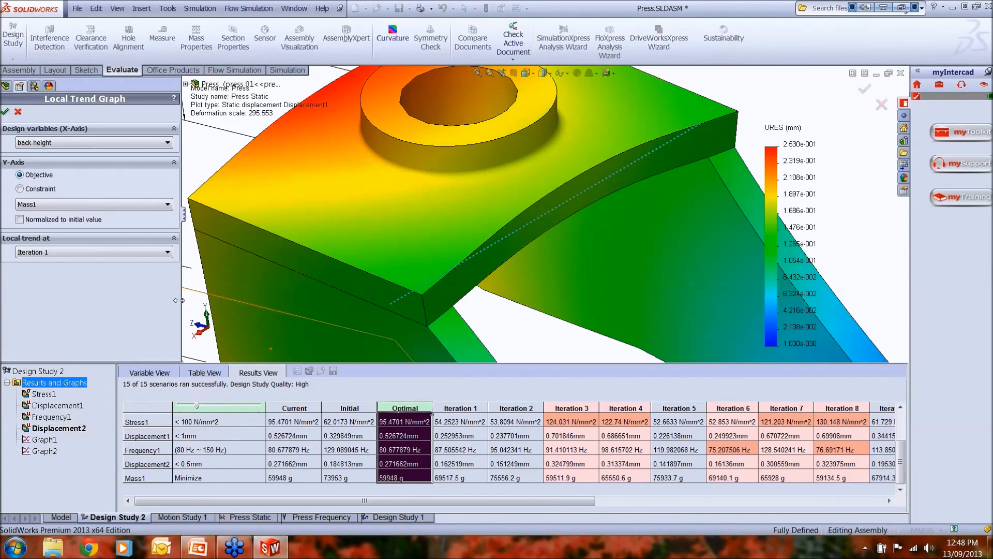
pyautogui.click(57, 143)
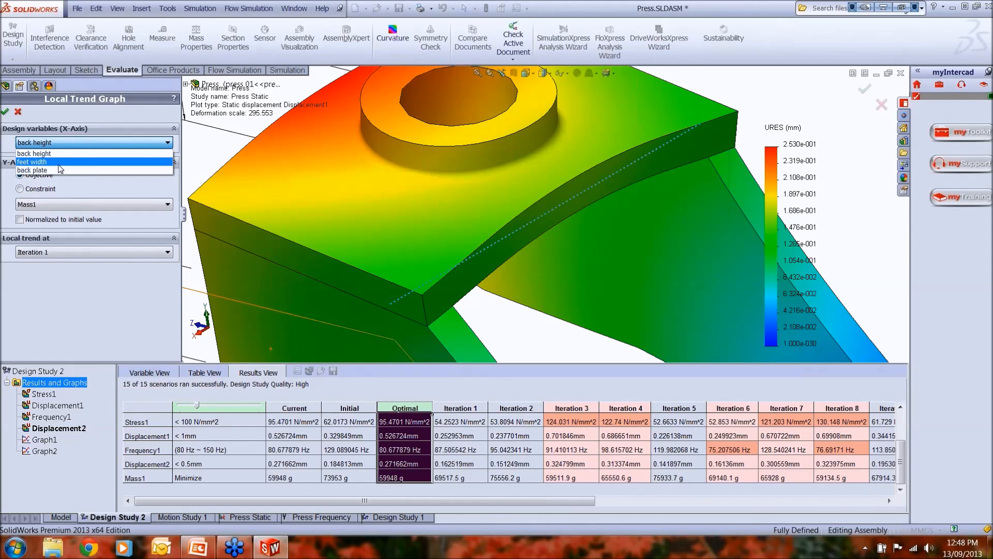
pyautogui.click(59, 164)
pyautogui.click(34, 189)
pyautogui.click(38, 176)
pyautogui.click(37, 189)
pyautogui.click(41, 205)
pyautogui.click(41, 214)
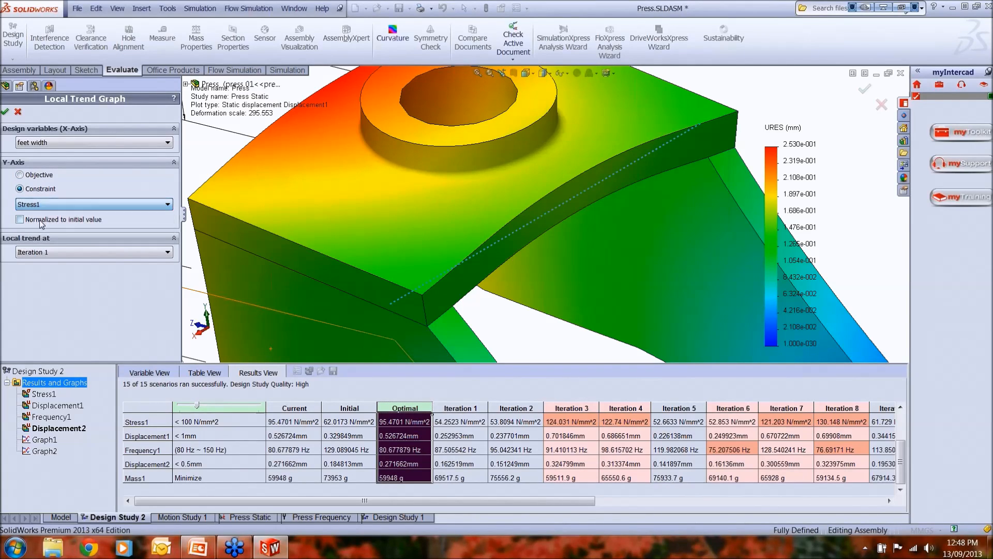
# Try Optimal and Initial as the design for the local trend, and cancel the graph definition.
pyautogui.click(50, 255)
pyautogui.click(51, 267)
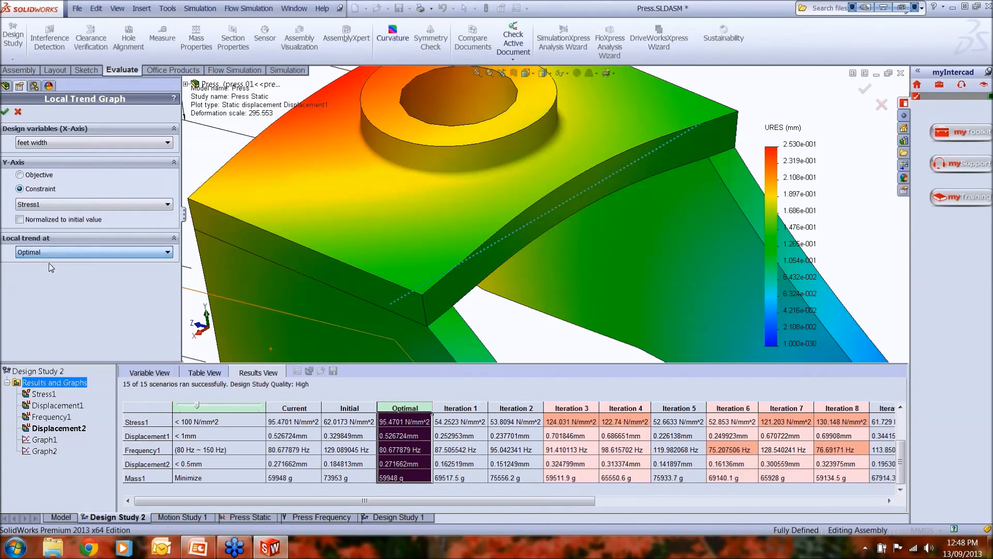
pyautogui.click(51, 253)
pyautogui.click(51, 271)
pyautogui.click(54, 254)
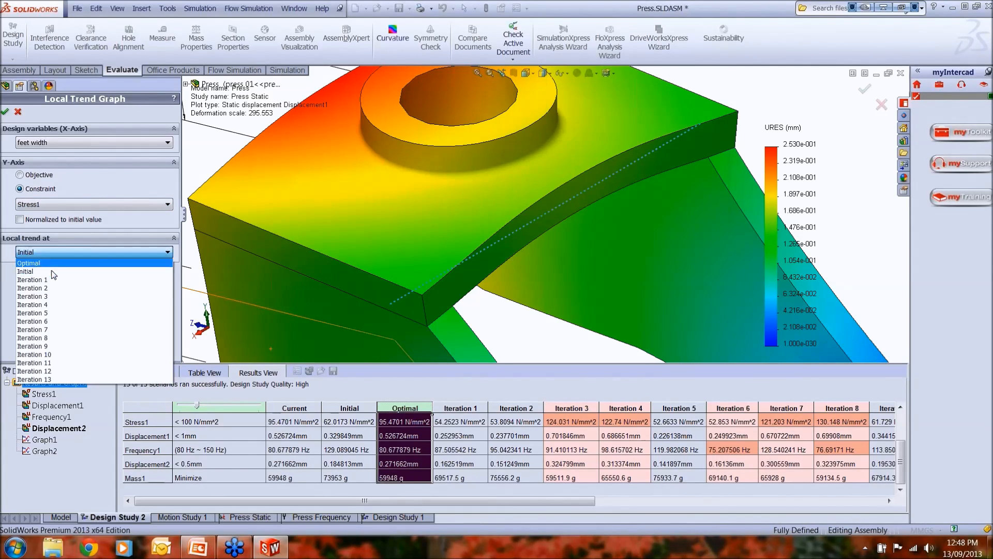
pyautogui.click(21, 117)
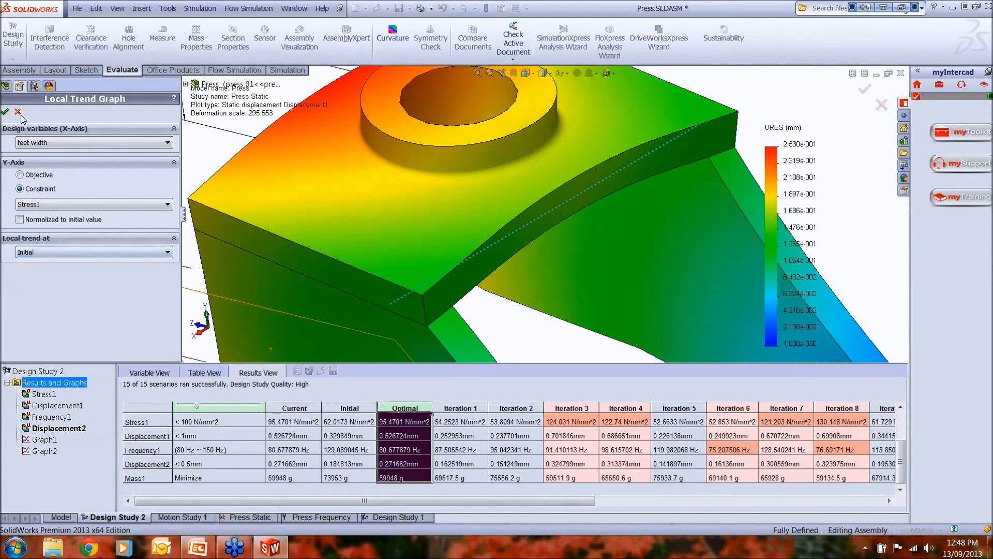
pyautogui.click(19, 112)
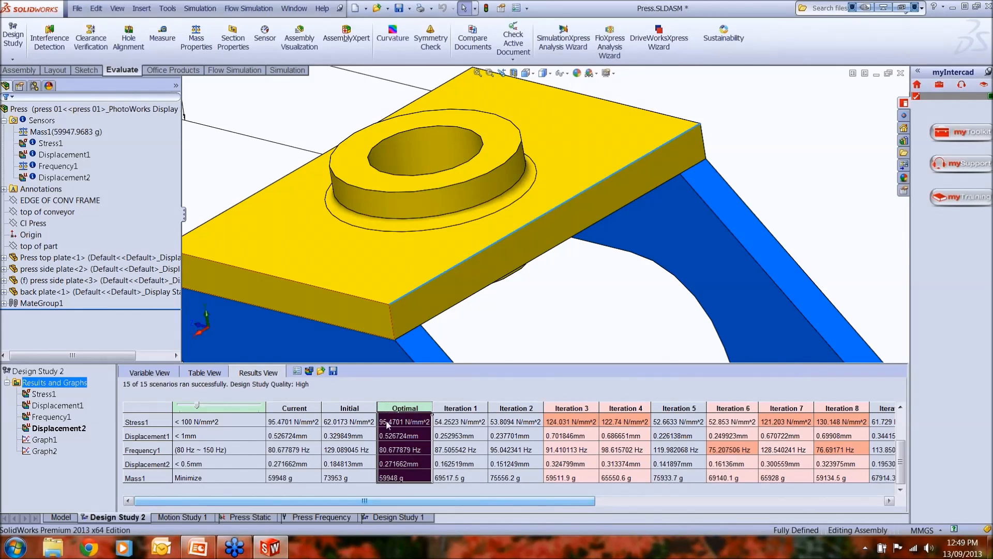
# Show the whole press model with its dimensions at the Optimal design.
pyautogui.click(404, 408)
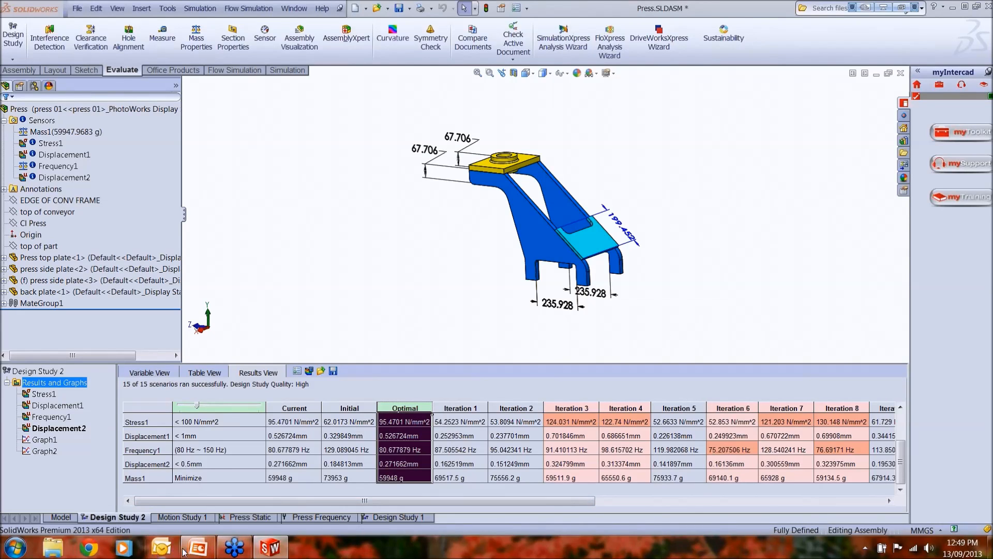
pyautogui.moveTo(196, 551)
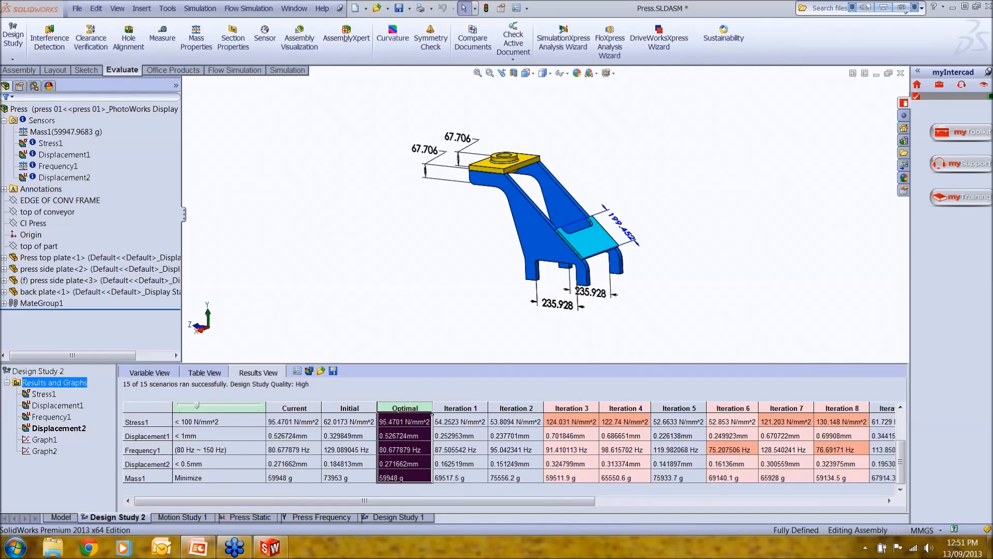
# Open the Press Static study and look over the connection types available for the assembly.
pyautogui.click(257, 517)
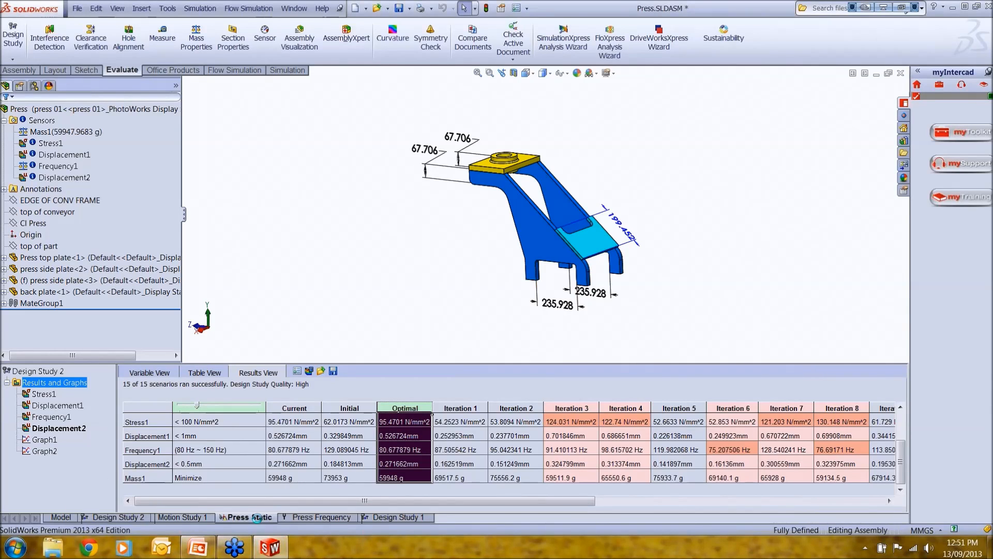
pyautogui.click(40, 308)
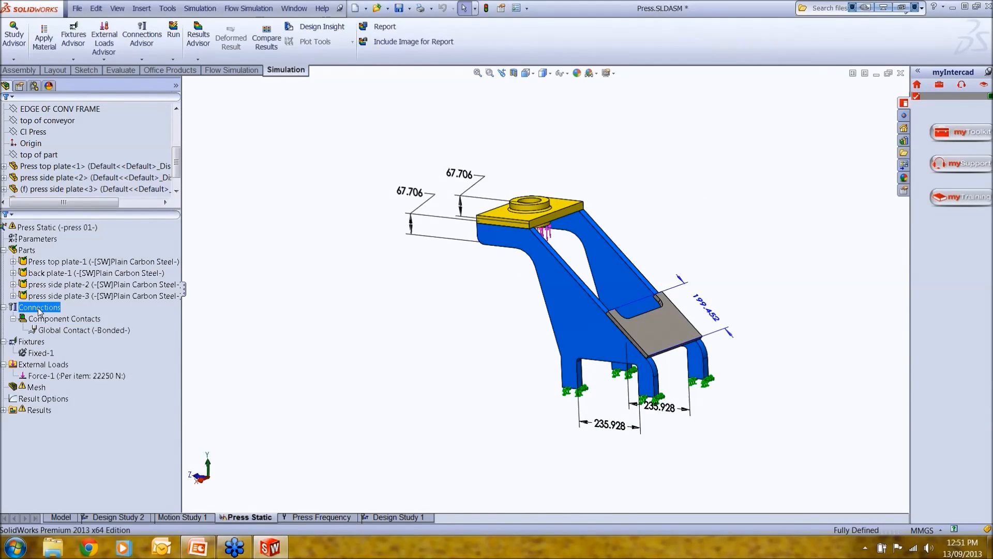
pyautogui.rightClick(40, 310)
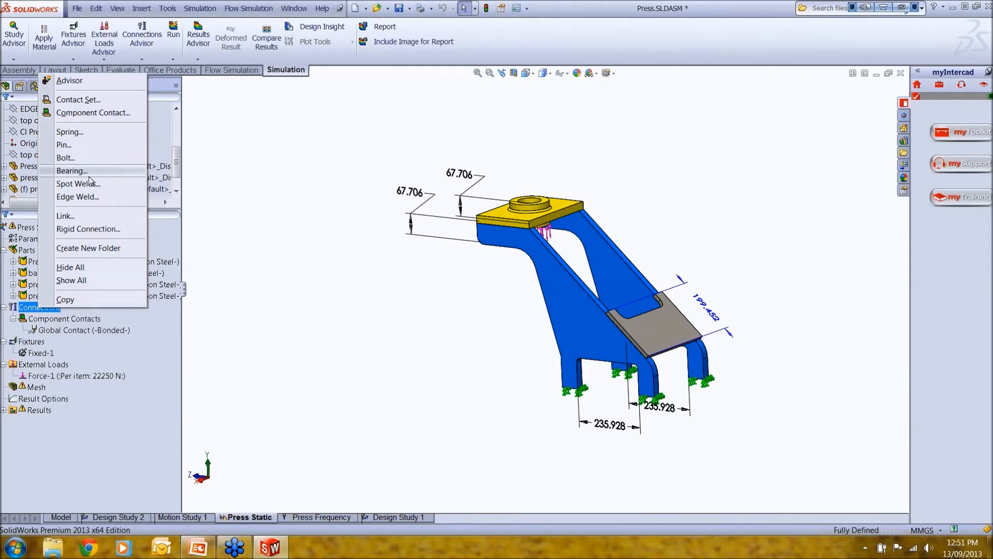
pyautogui.click(331, 232)
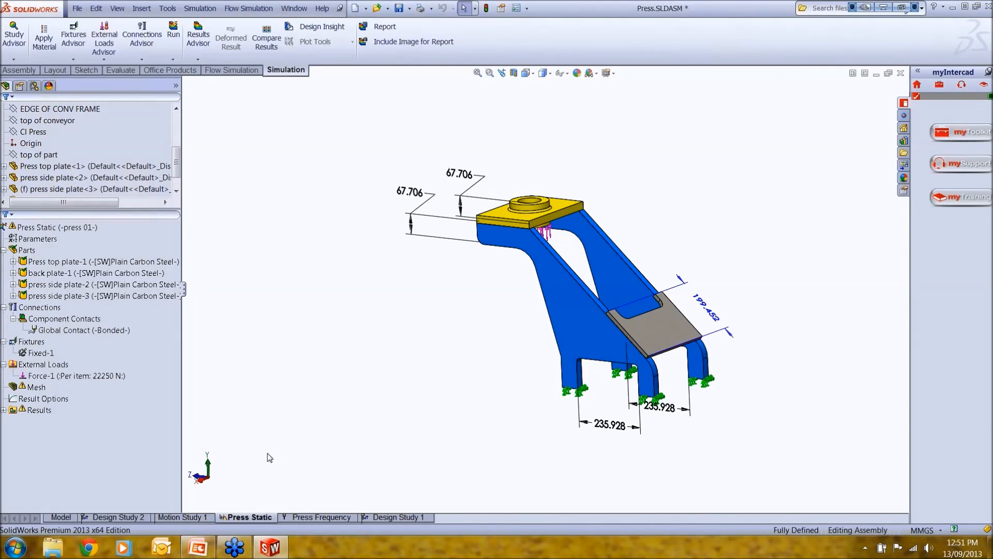
# Switch to the Design Study and Optimization presentation in PowerPoint and start the slide show from the current slide.
pyautogui.moveTo(199, 551)
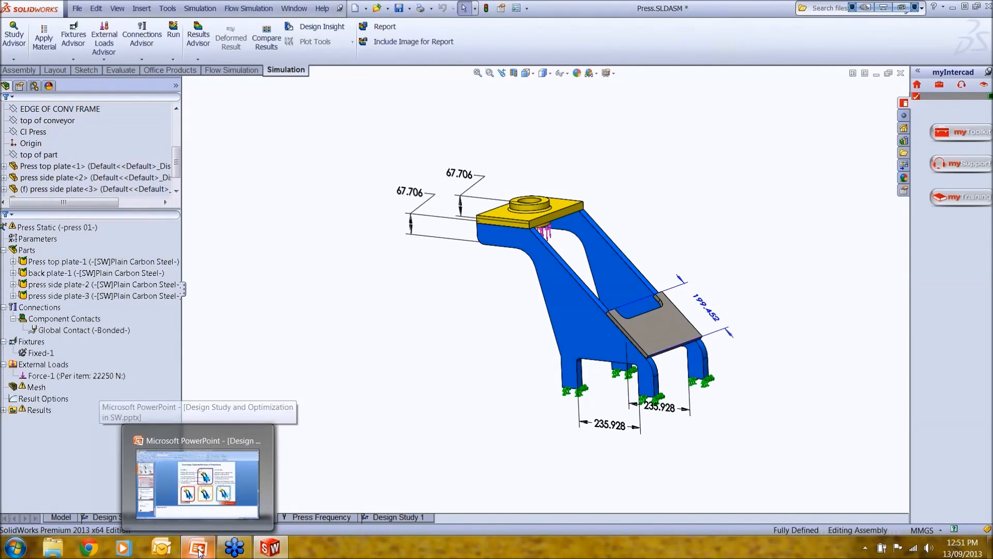
pyautogui.click(201, 553)
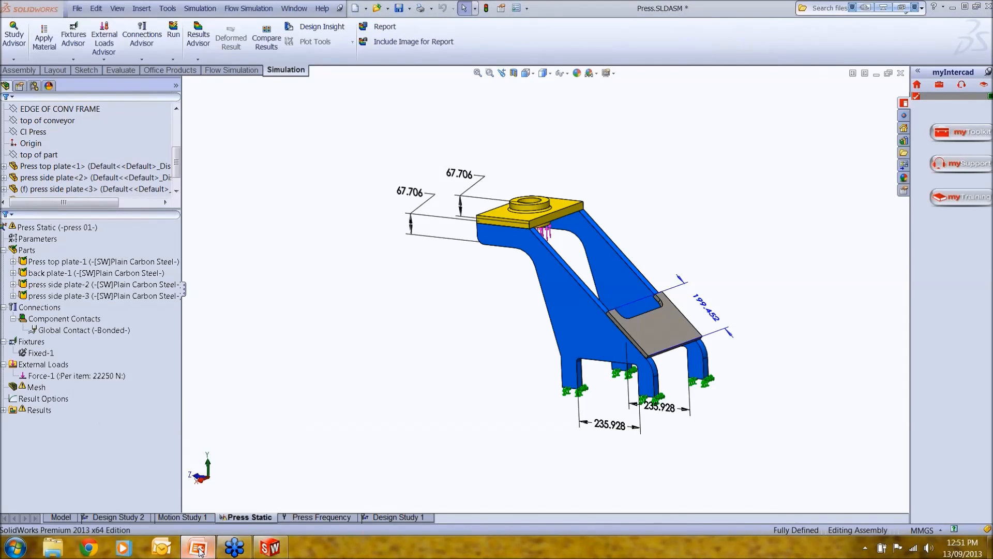
pyautogui.click(952, 7)
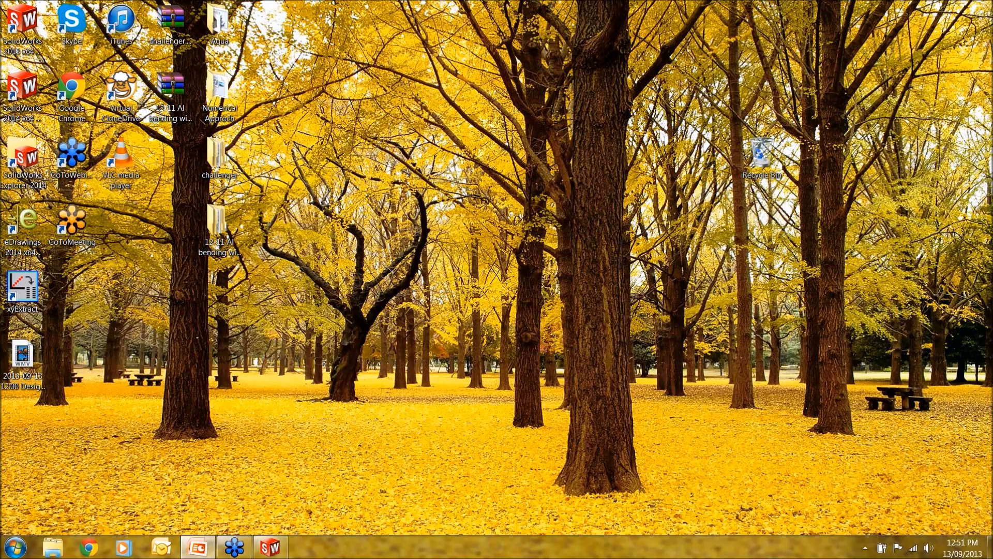
pyautogui.hotkey('shift', 'F5')
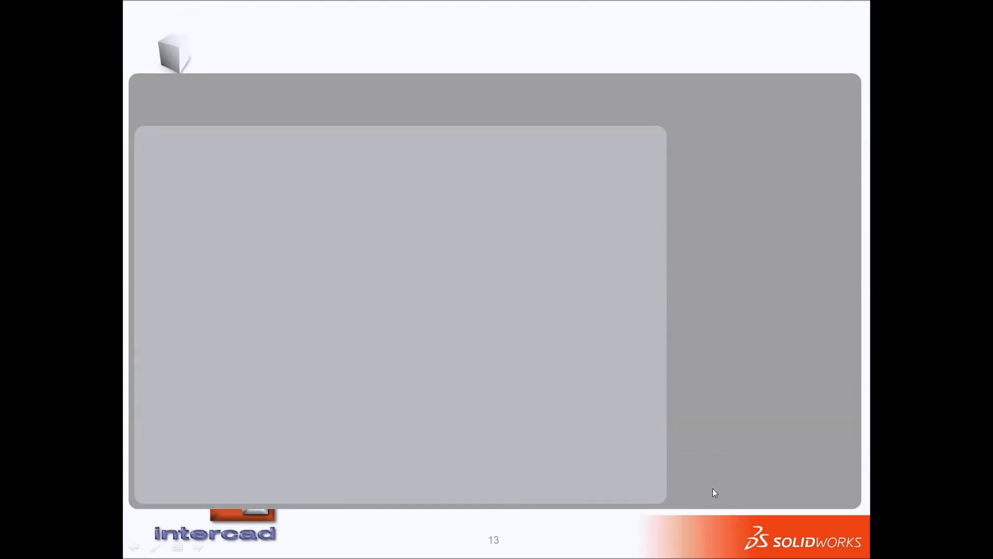